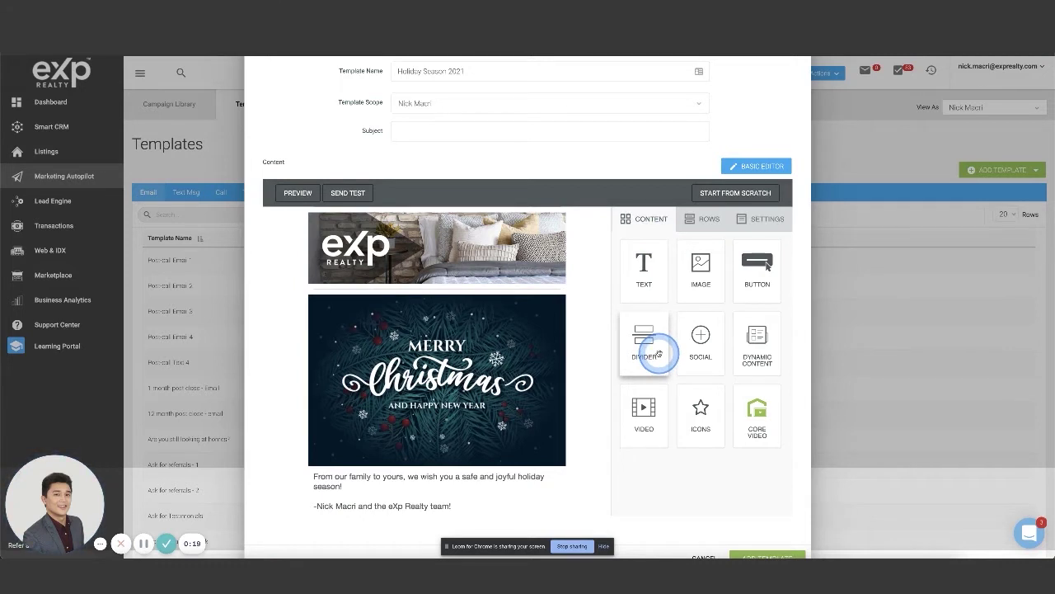
# Step: Drag a Divider block into the email, then start a Video block and abandon it
pyautogui.moveTo(659, 353); pyautogui.dragTo(463, 329)
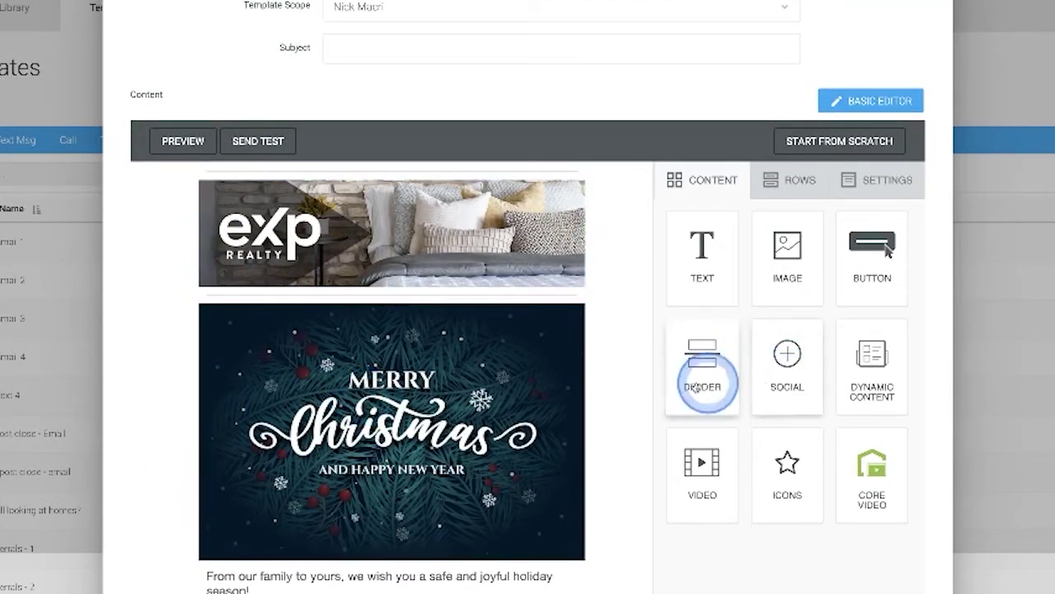
pyautogui.moveTo(701, 462); pyautogui.dragTo(396, 524)
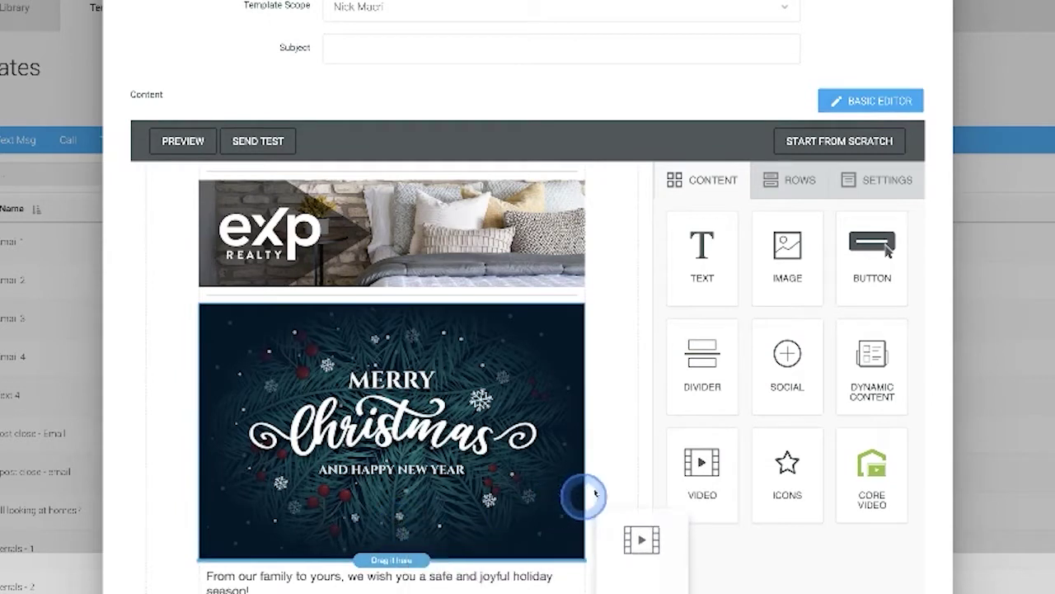
pyautogui.moveTo(595, 493); pyautogui.dragTo(664, 443)
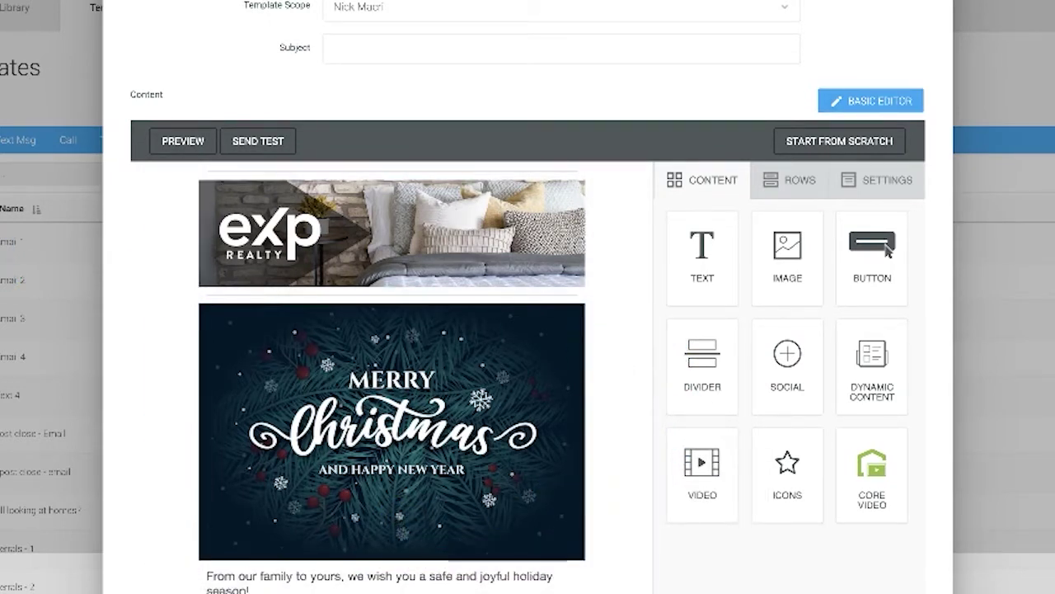
pyautogui.scroll(-1, 354, 397)
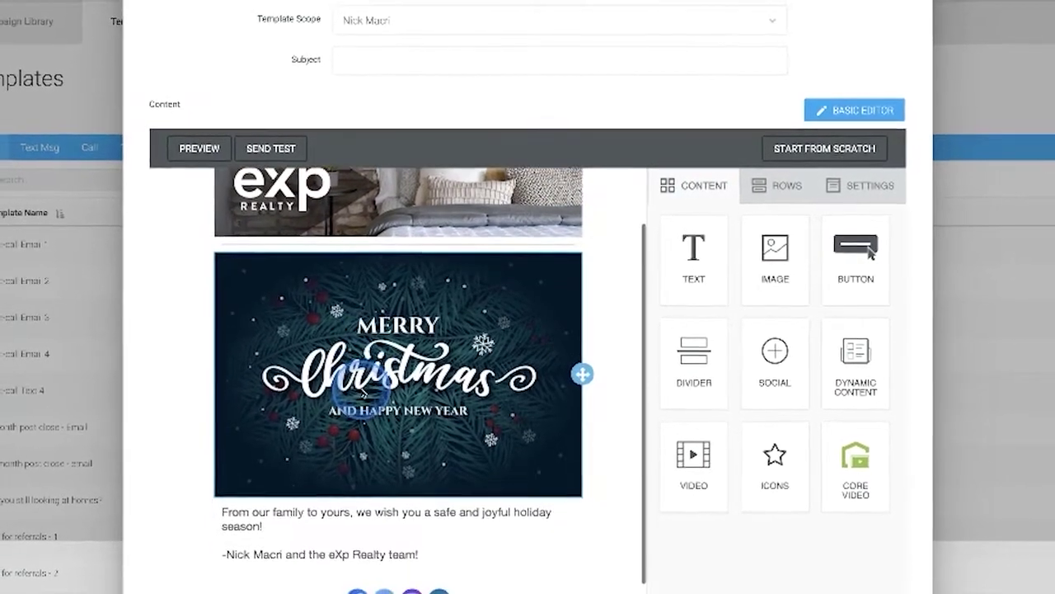
pyautogui.scroll(-1, 355, 425)
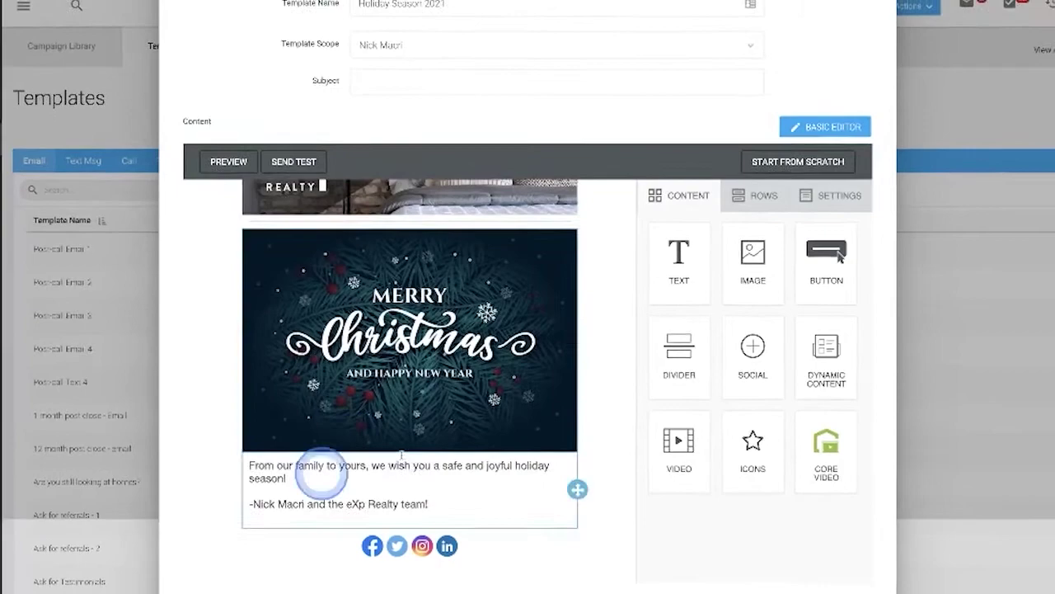
pyautogui.scroll(2, 421, 399)
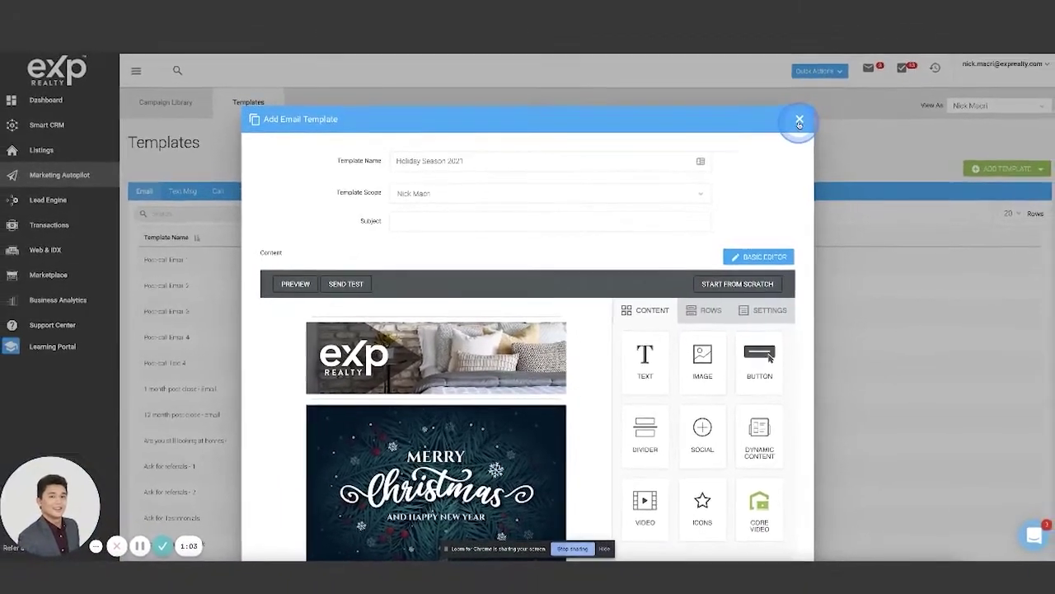
# Step: Close the template editor without saving and go to Marketing Autopilot
pyautogui.click(799, 121)
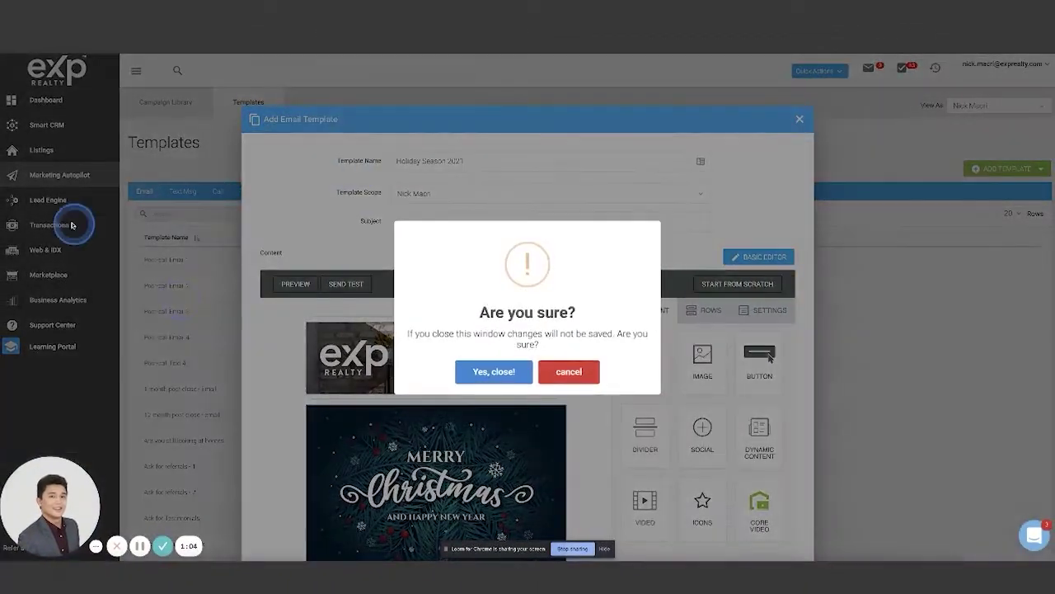
pyautogui.click(520, 371)
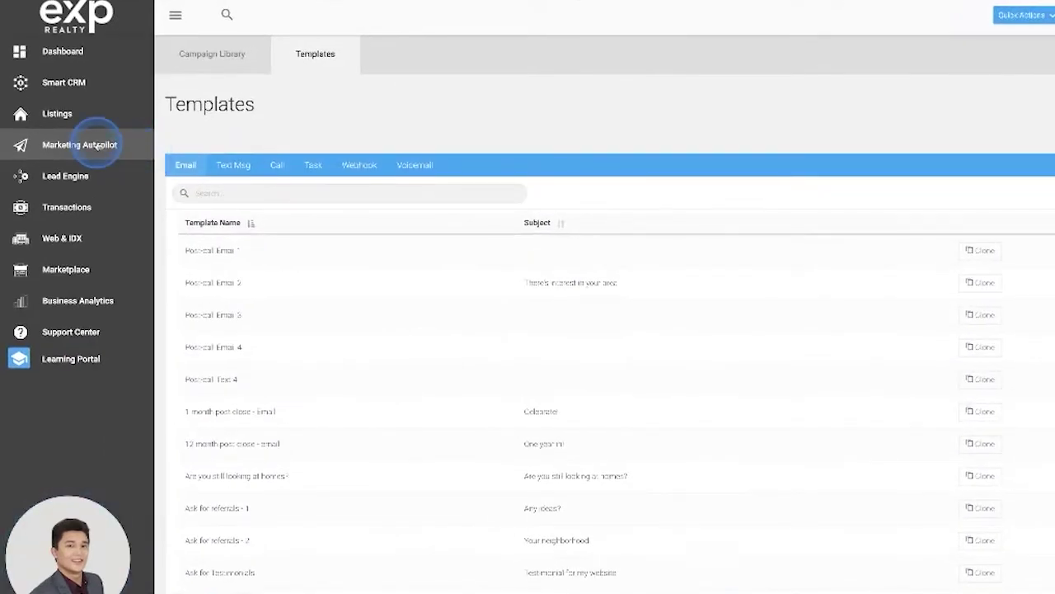
pyautogui.click(97, 146)
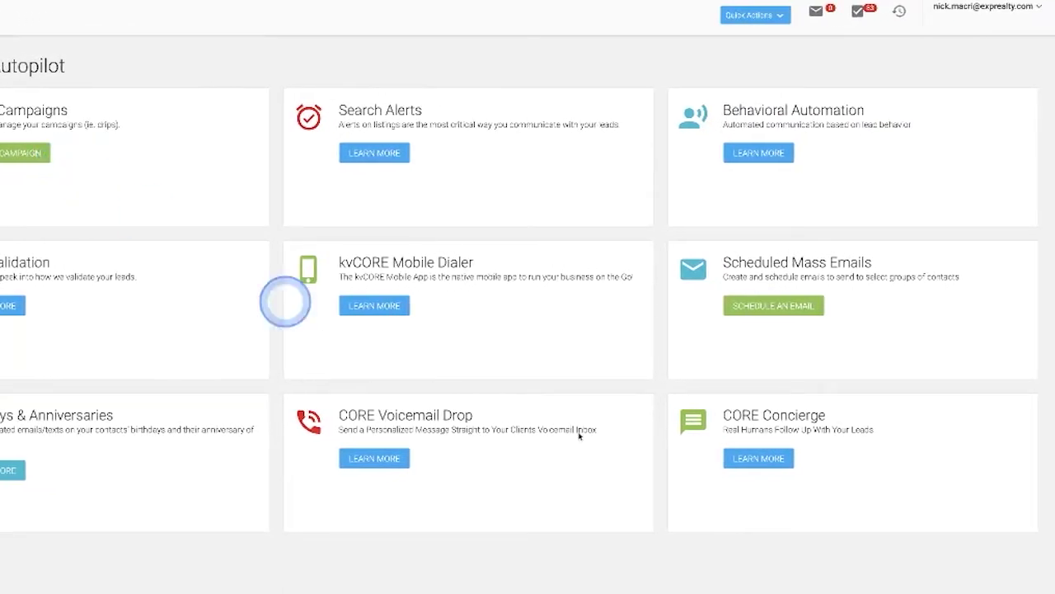
# Step: Highlight the Scheduled Mass Emails card title on the Marketing Autopilot page
pyautogui.moveTo(713, 264); pyautogui.dragTo(881, 269)
pyautogui.click(883, 269)
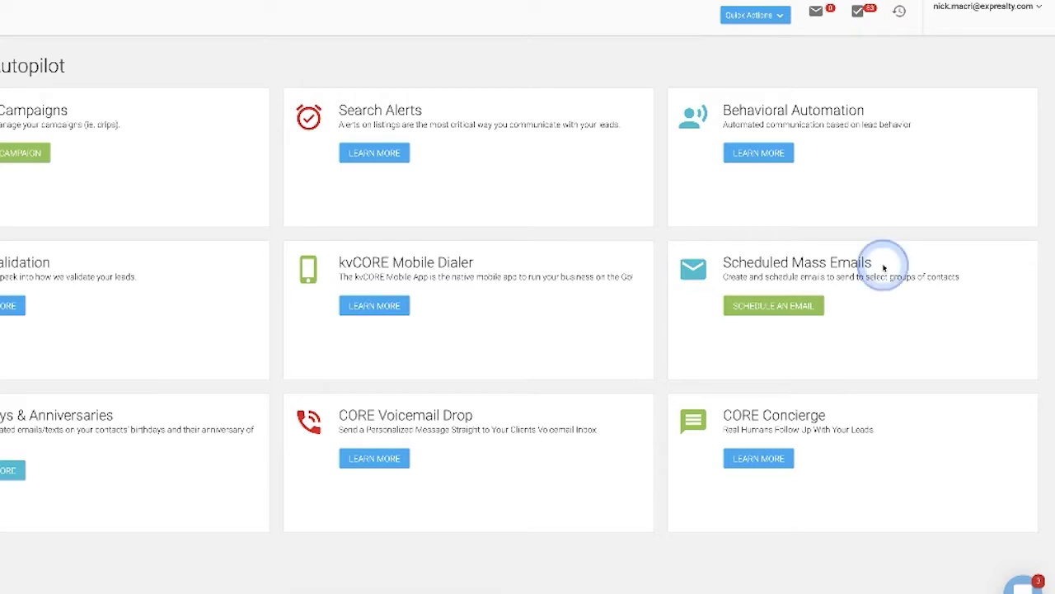
pyautogui.moveTo(883, 267); pyautogui.dragTo(751, 262)
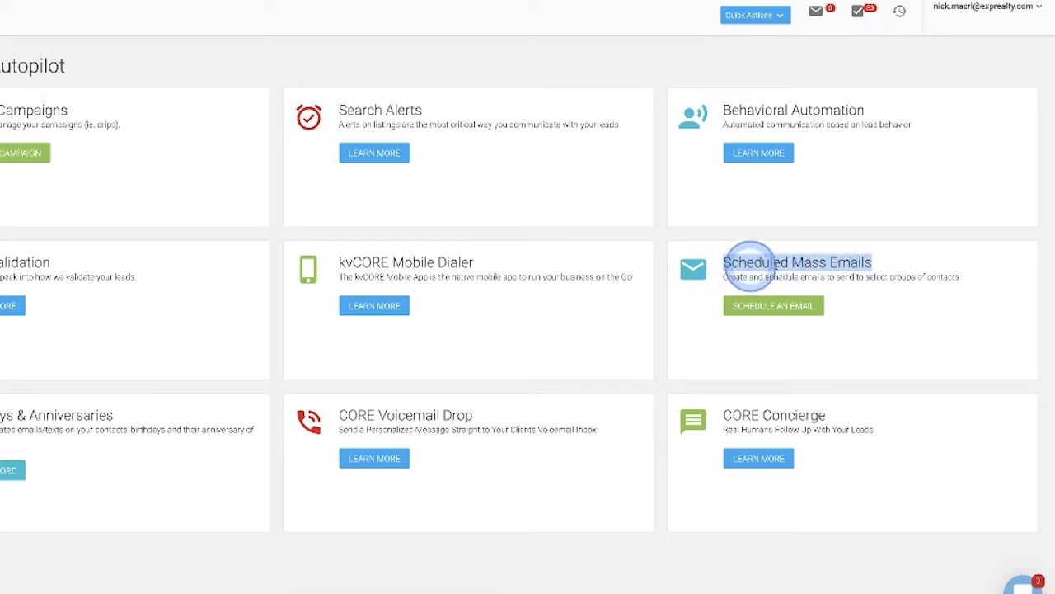
pyautogui.click(882, 262)
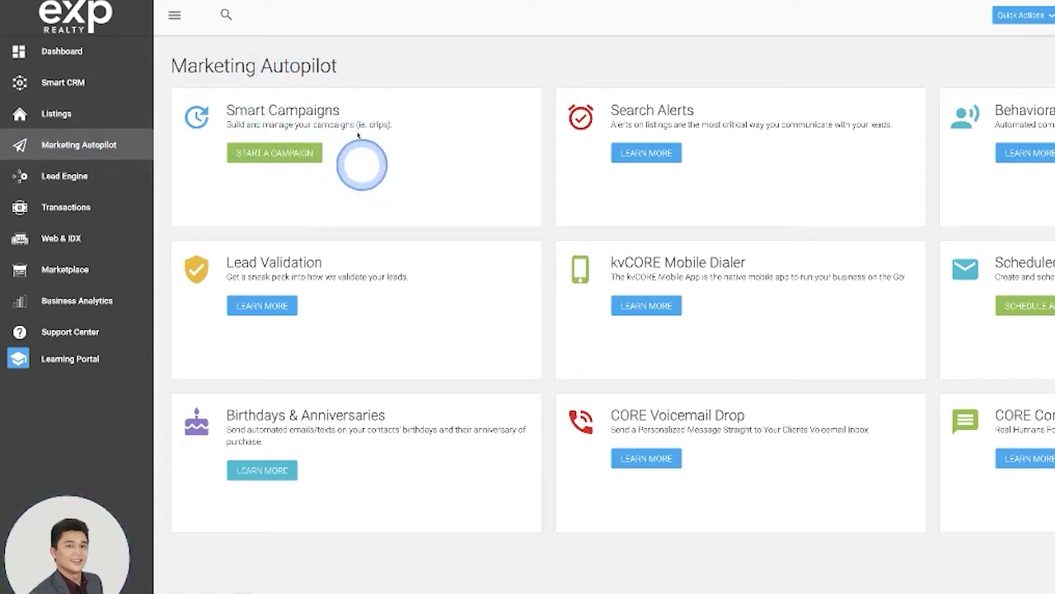
# Step: From Start a Campaign, open the Templates list and add a new Email Template
pyautogui.click(271, 155)
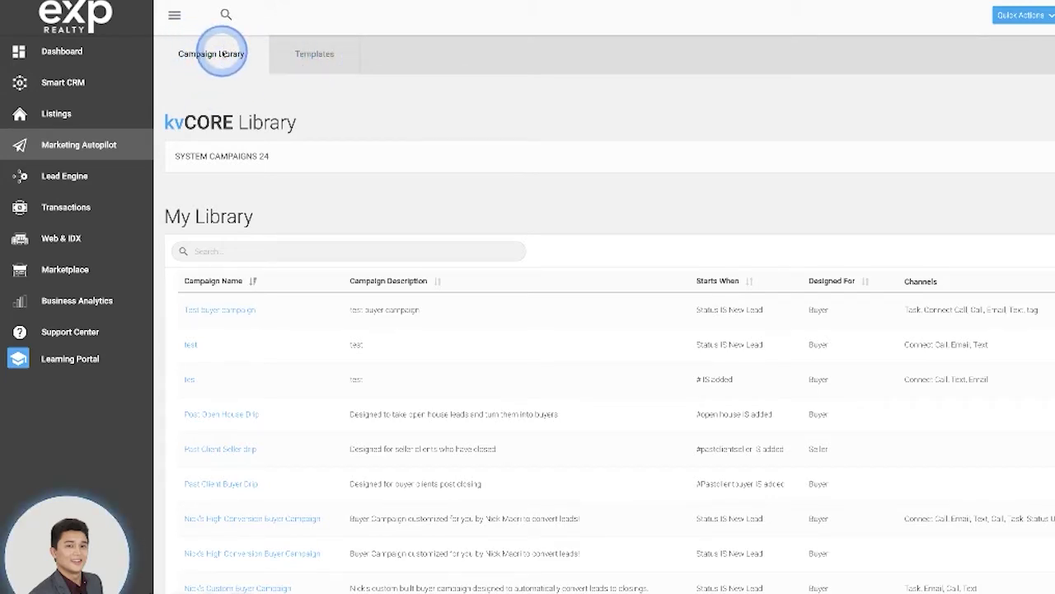
pyautogui.click(318, 59)
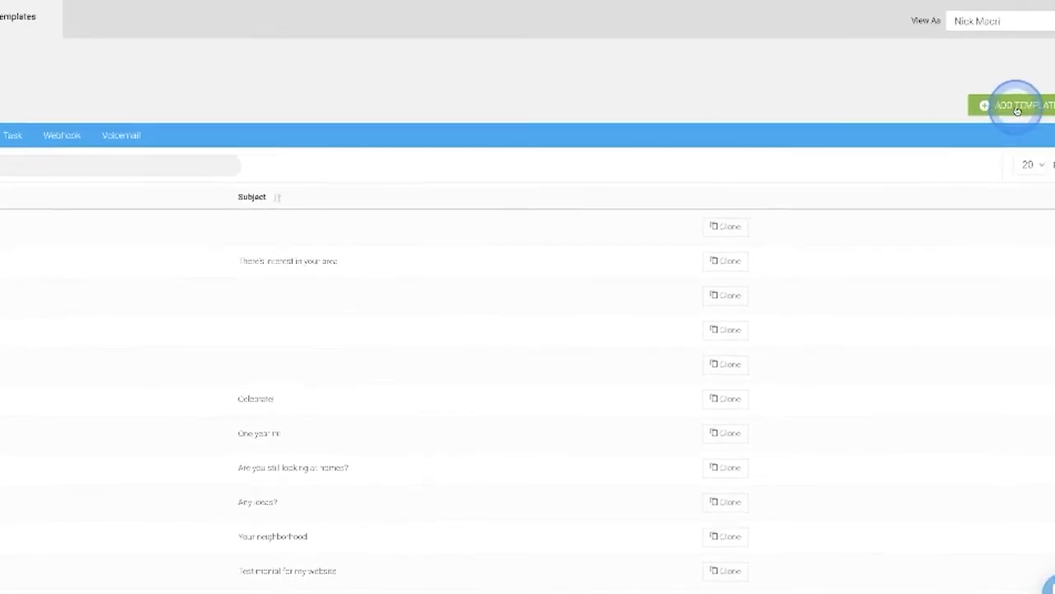
pyautogui.click(1018, 108)
pyautogui.click(973, 124)
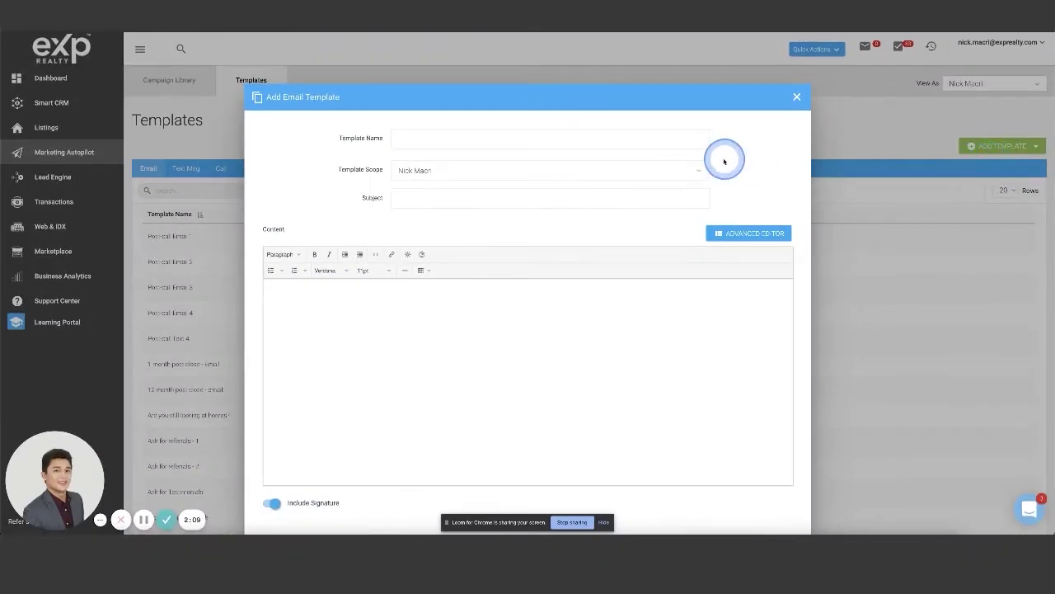
# Step: Close the blank email template without saving
pyautogui.click(300, 304)
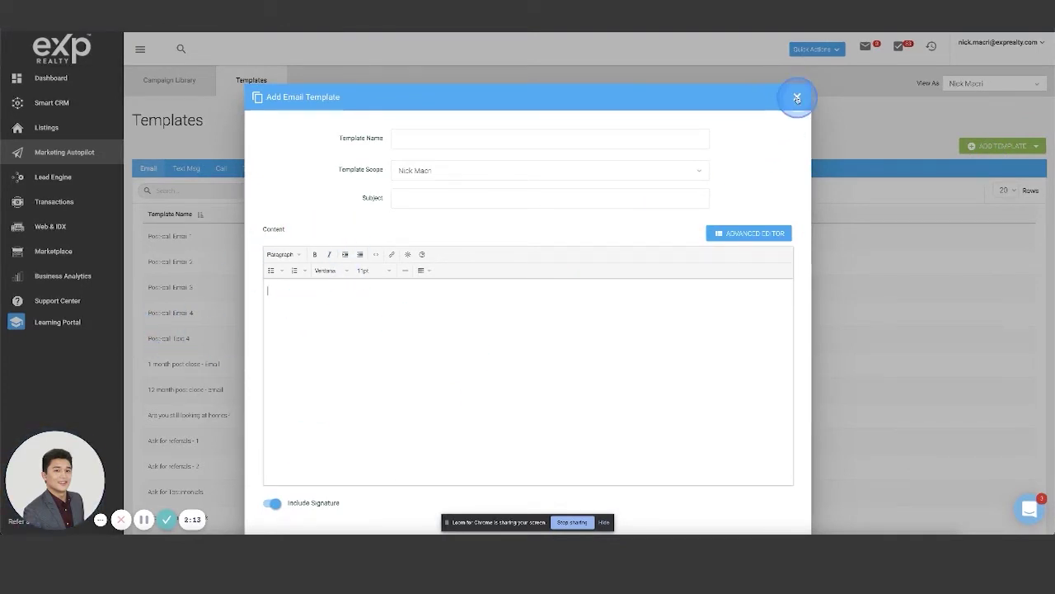
pyautogui.click(797, 98)
pyautogui.click(495, 353)
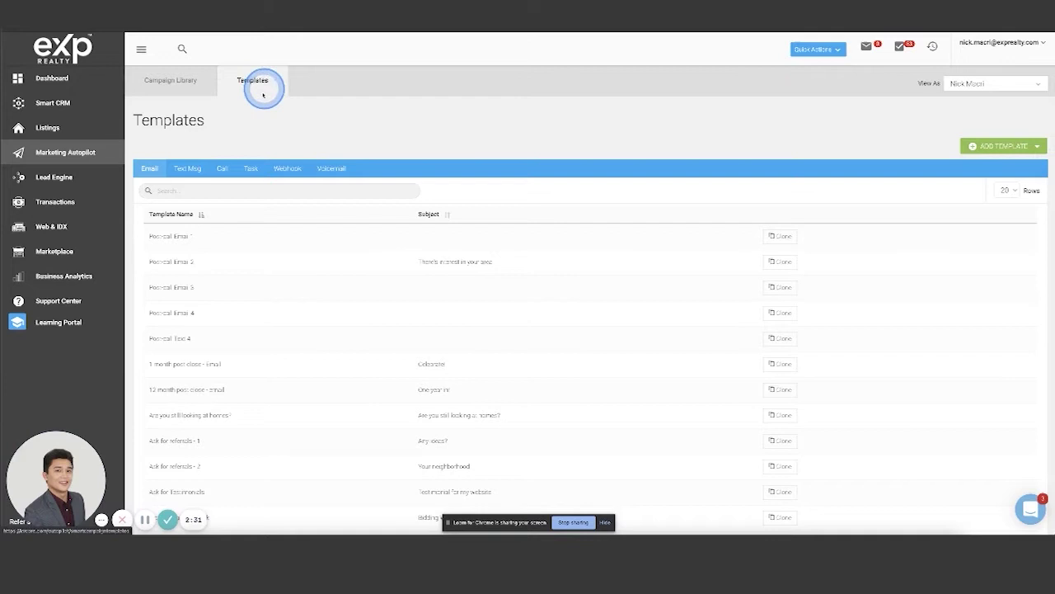
# Step: Start a new Email Template and switch it to the Advanced drag-and-drop editor
pyautogui.click(999, 157)
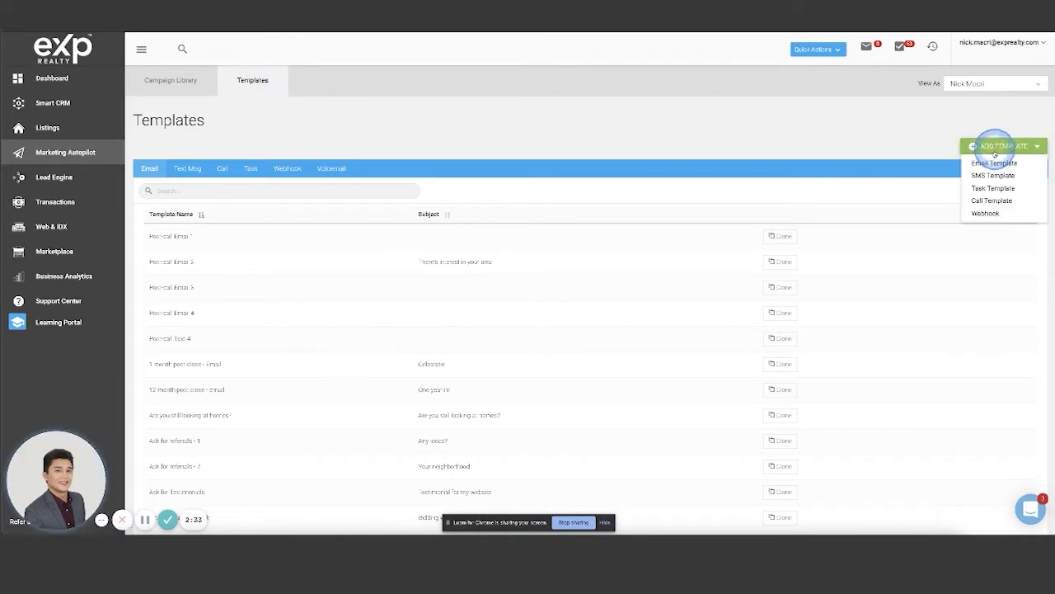
pyautogui.click(992, 163)
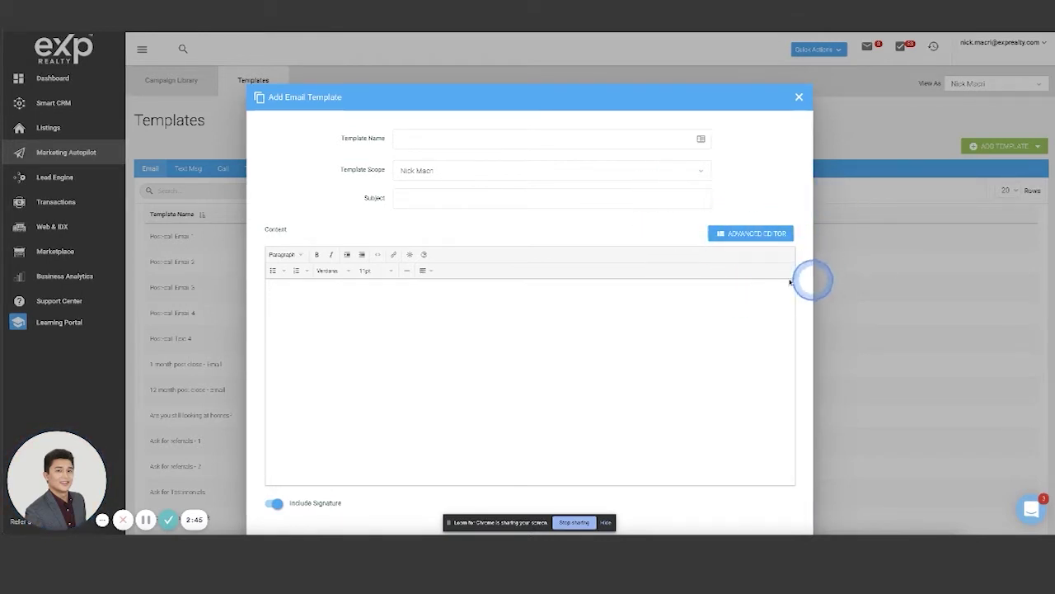
pyautogui.click(749, 234)
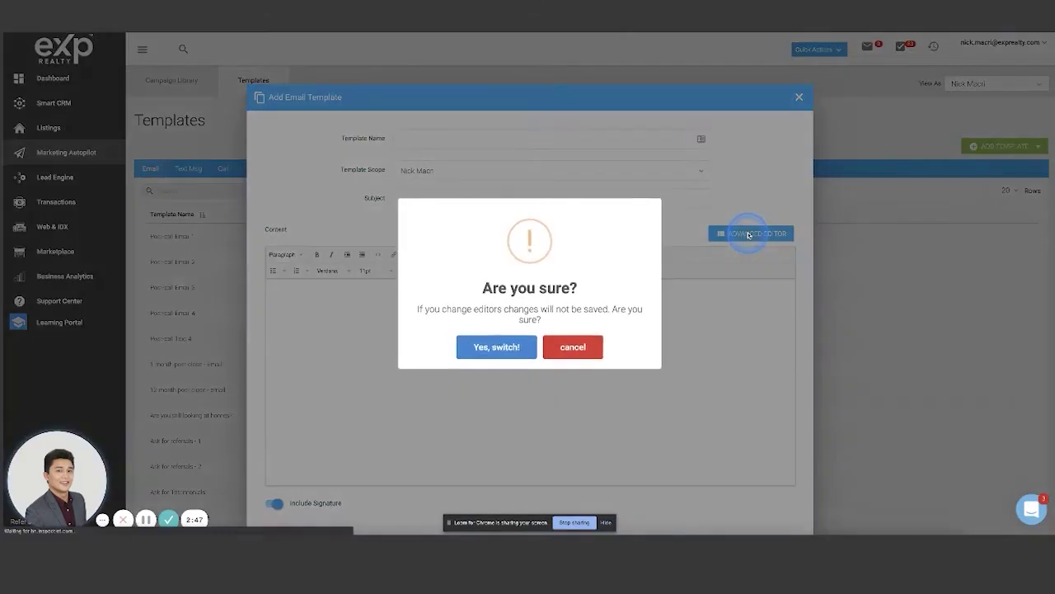
pyautogui.click(486, 347)
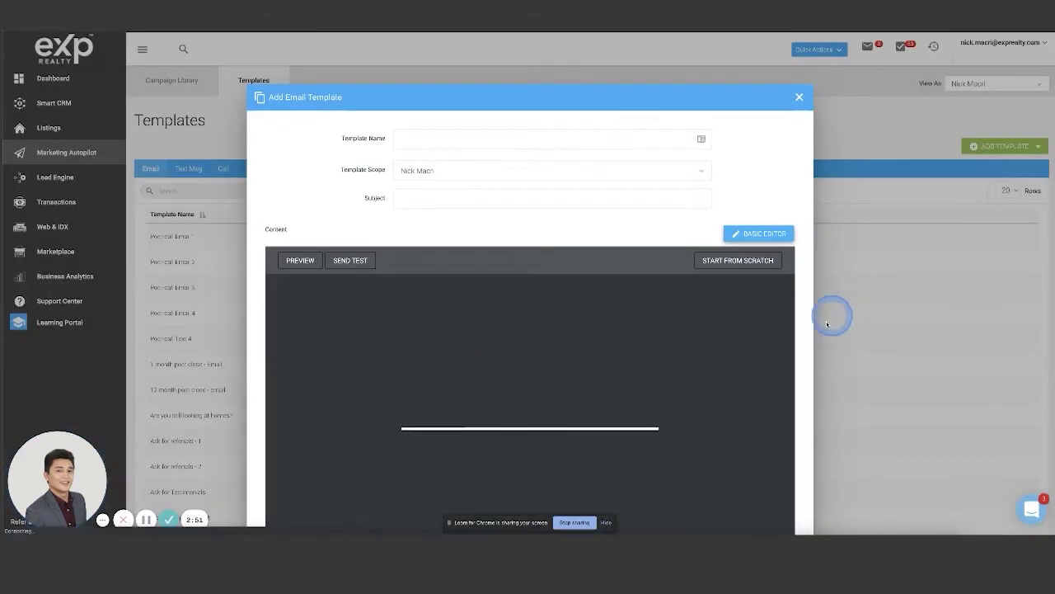
pyautogui.scroll(-2, 826, 324)
pyautogui.scroll(-1, 827, 324)
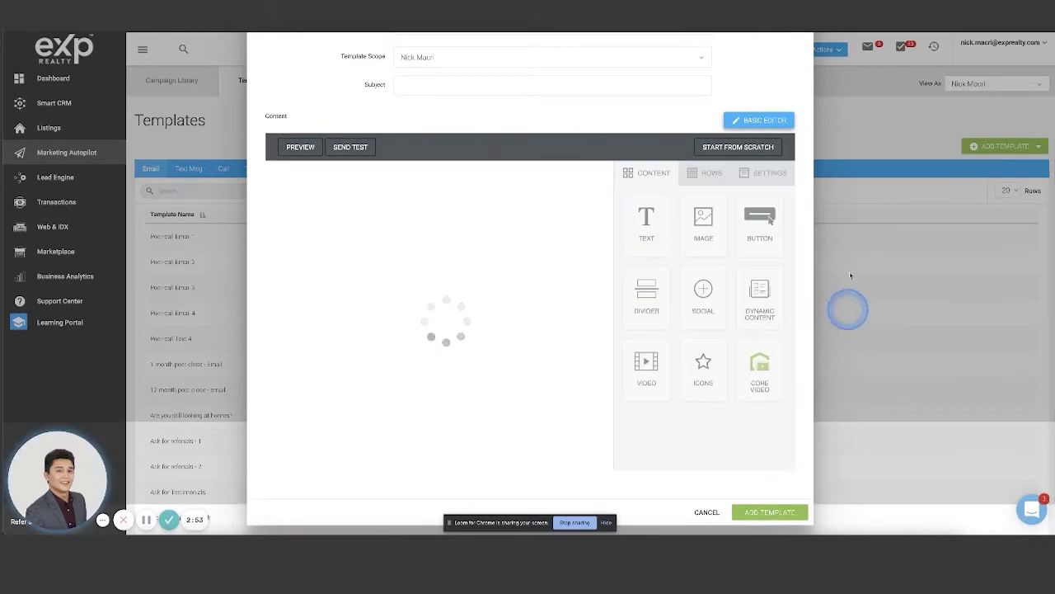
pyautogui.scroll(3, 473, 297)
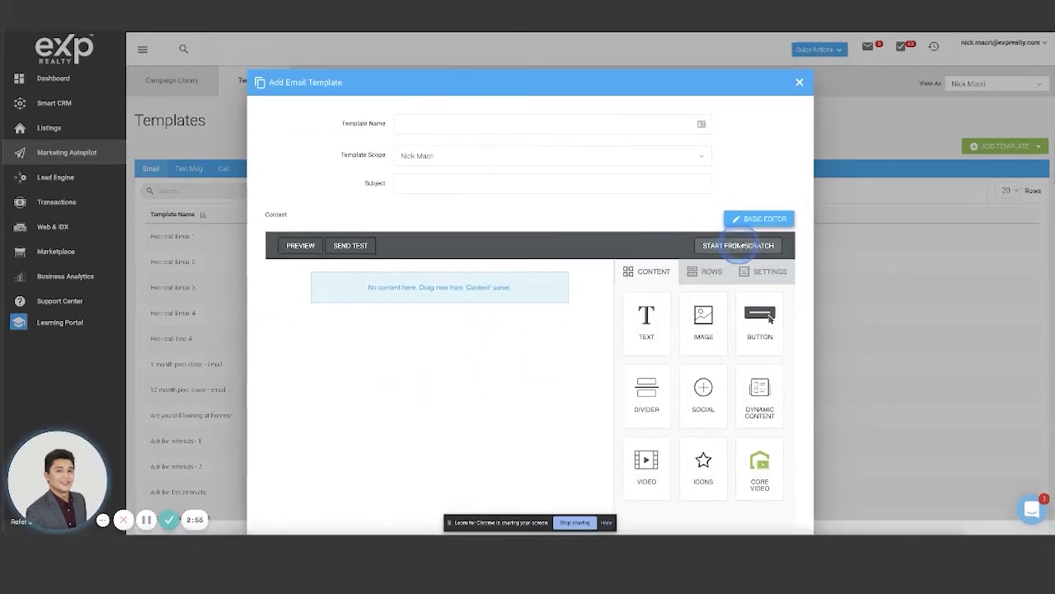
# Step: Name the template 'Holiday Season 2021' with subject 'Wishing You and Your Loved Ones a Lovely Holiday Season!'
pyautogui.click(413, 121)
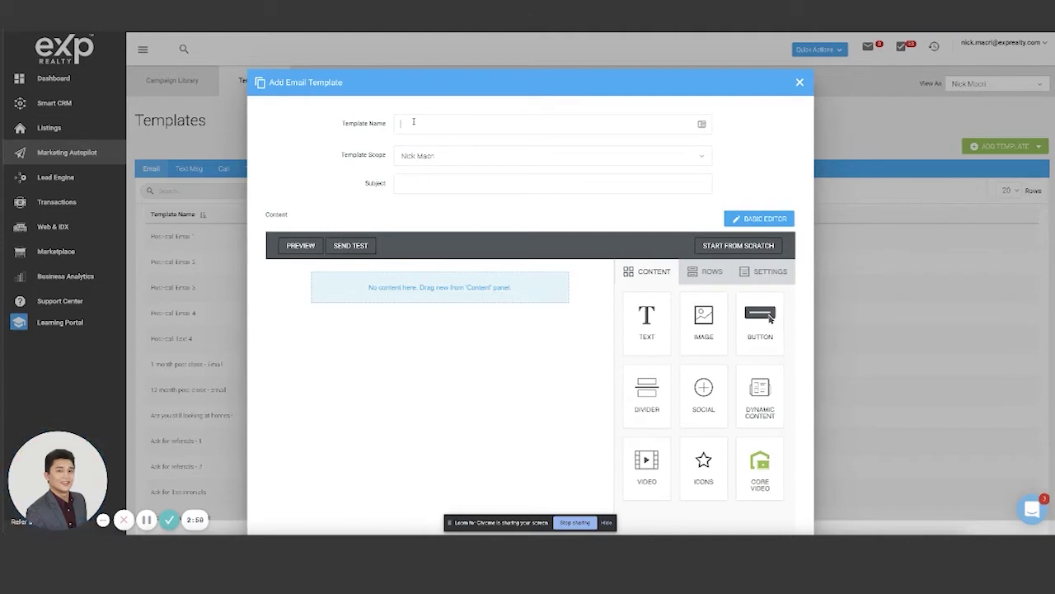
pyautogui.click(413, 121)
pyautogui.write('Holiday')
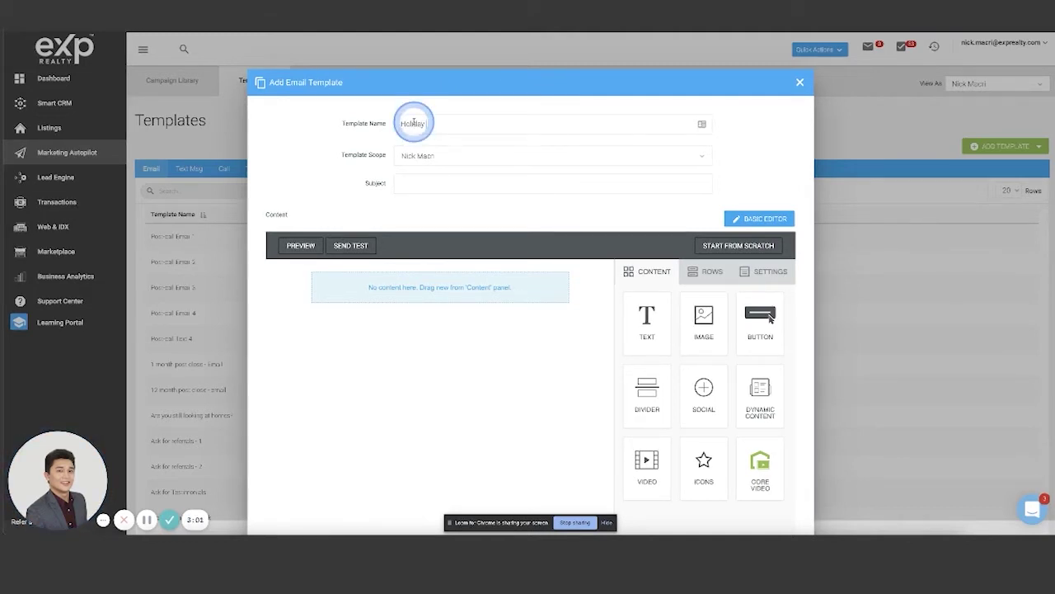
pyautogui.write(' Season 202')
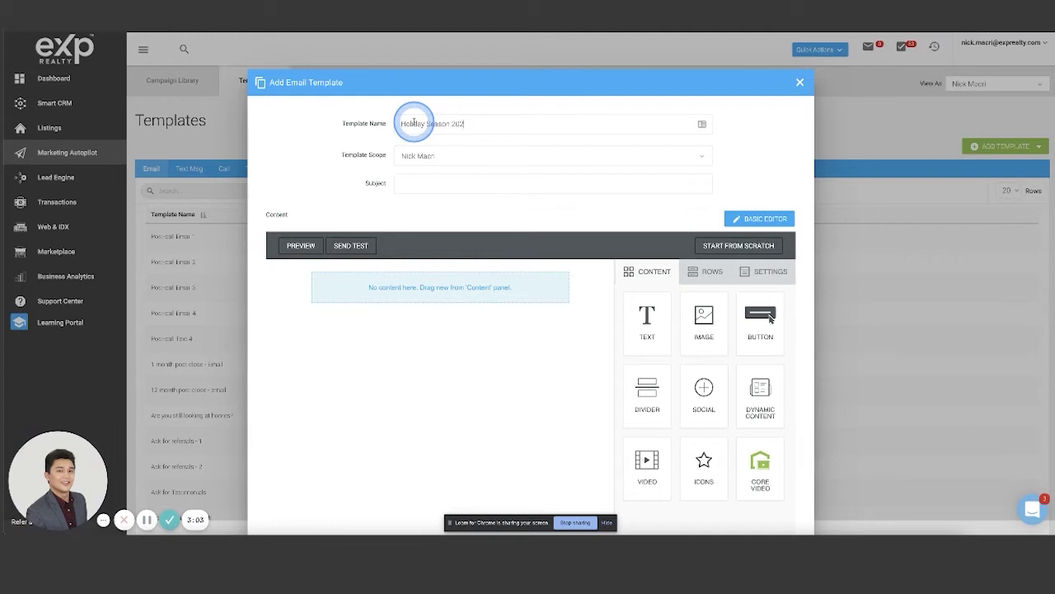
pyautogui.write('1')
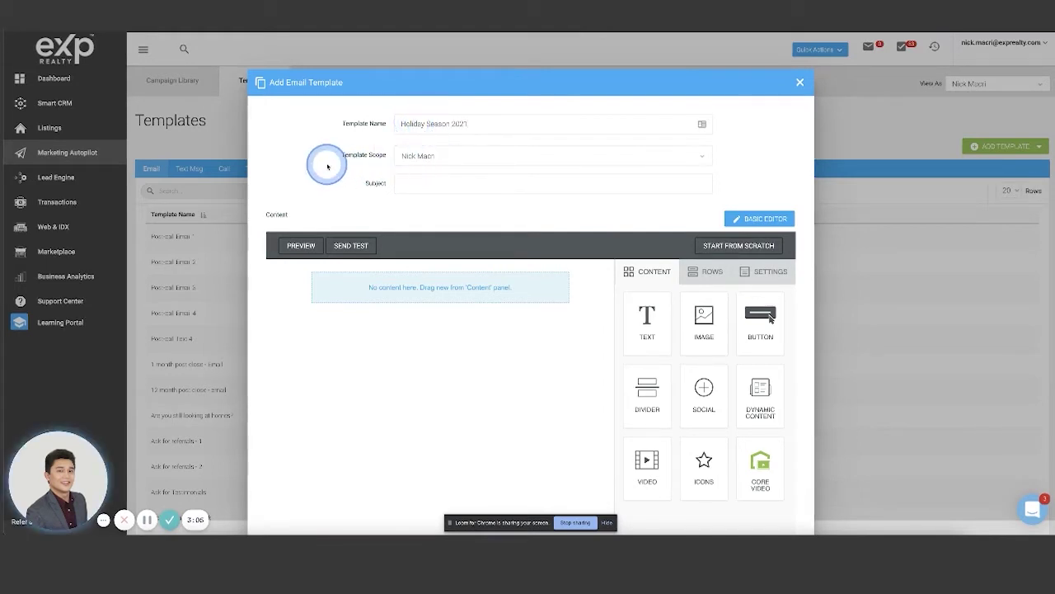
pyautogui.write('Wish')
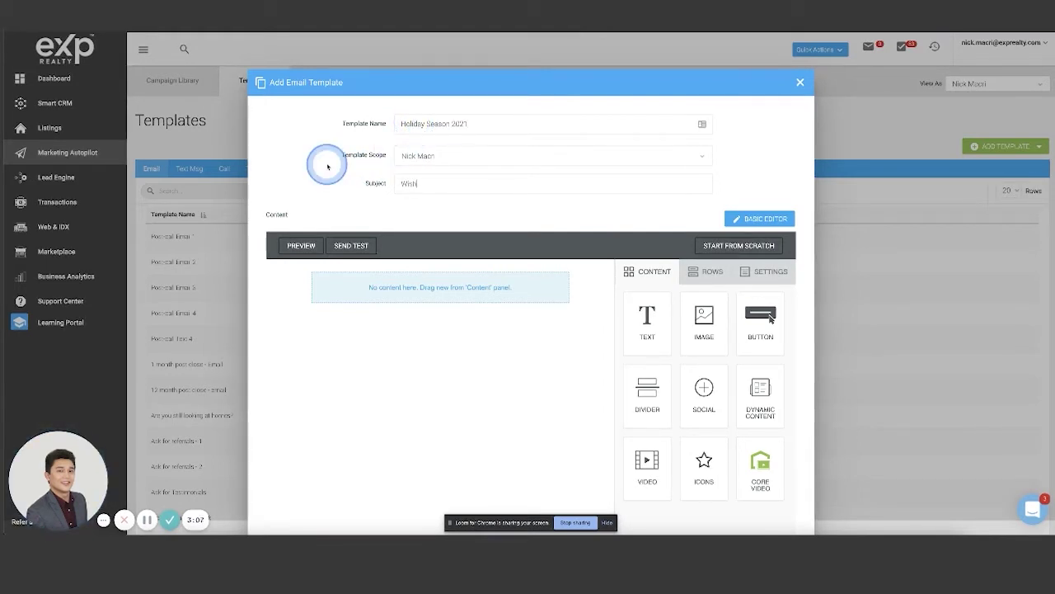
pyautogui.write('ing You and your')
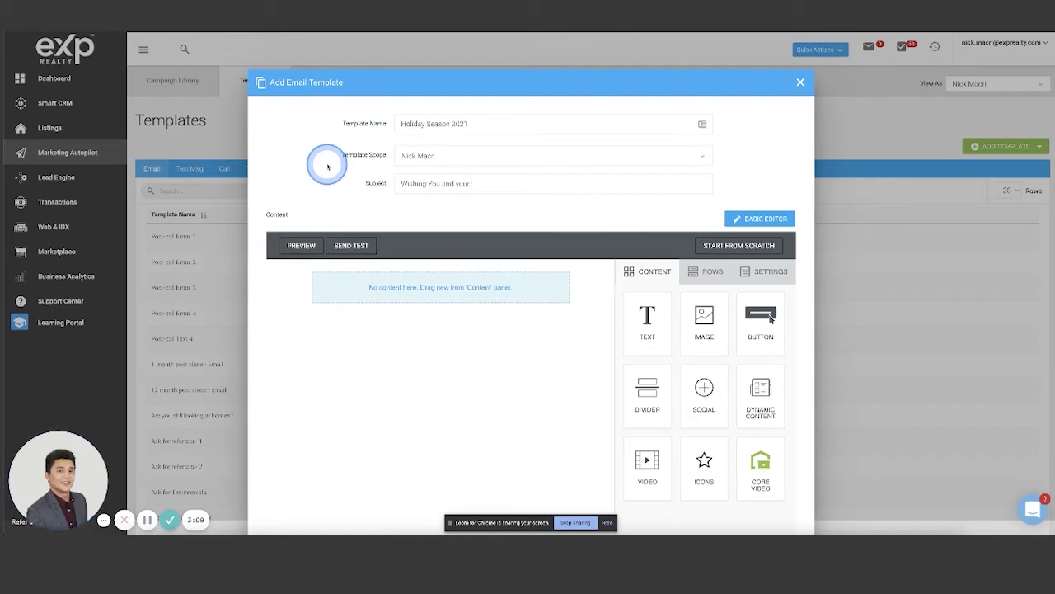
pyautogui.write(' Loved Ones a Lovel')
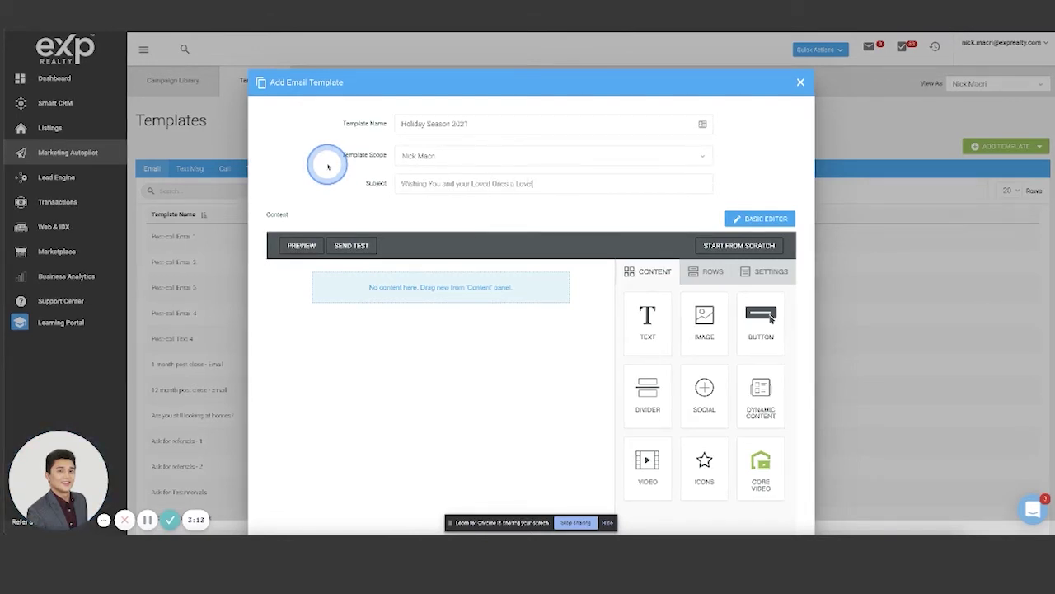
pyautogui.write('y Holiday S')
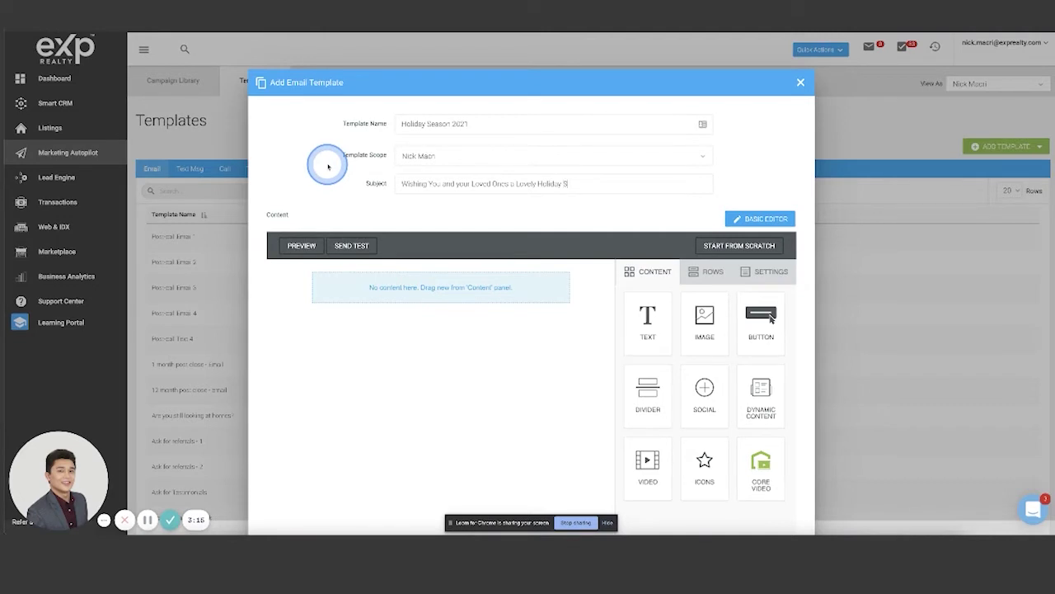
pyautogui.write('!')
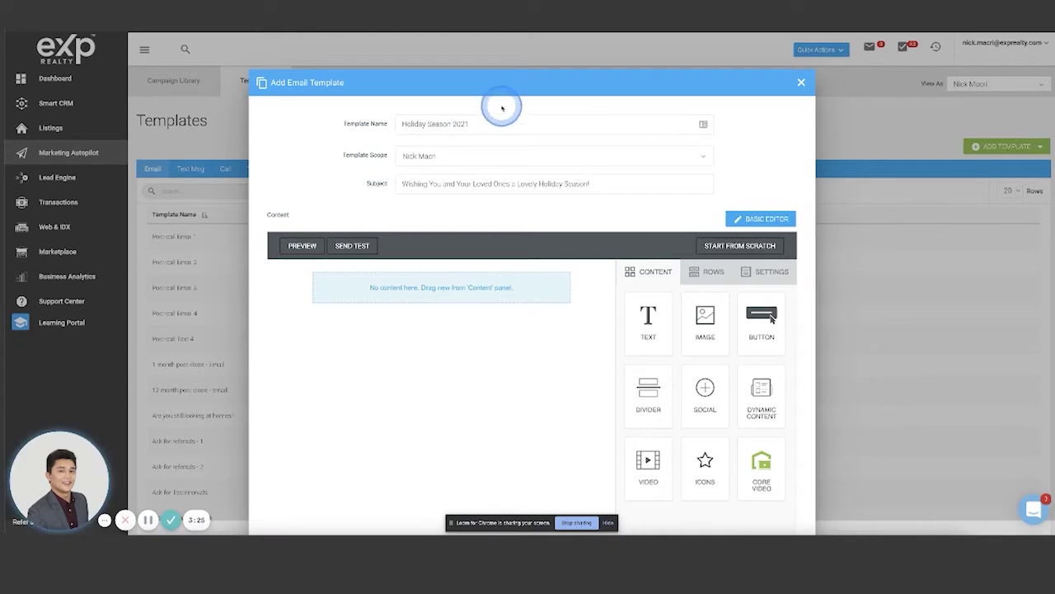
pyautogui.doubleClick(472, 125)
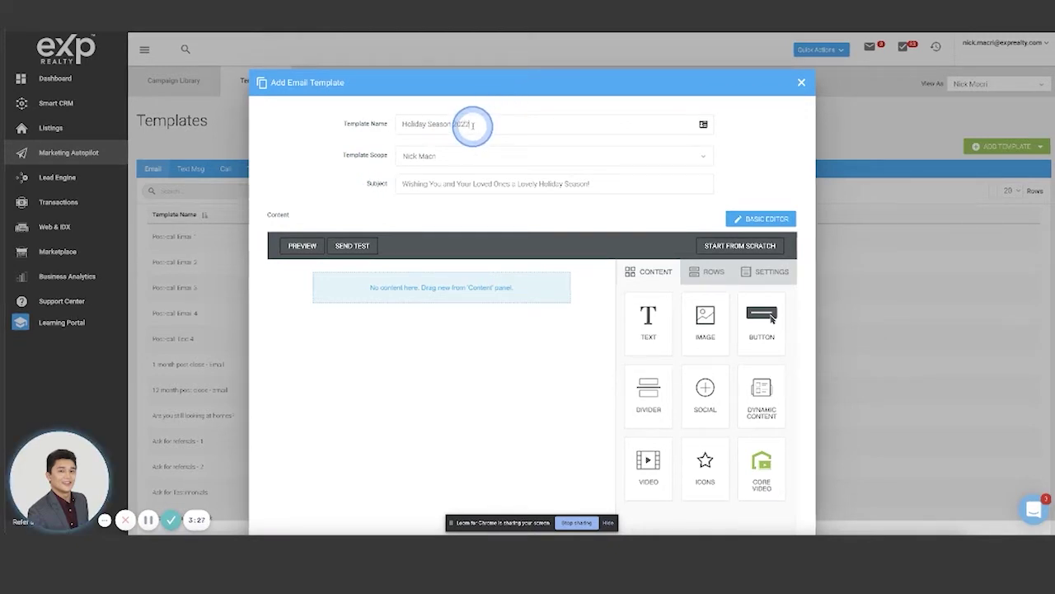
pyautogui.write('1')
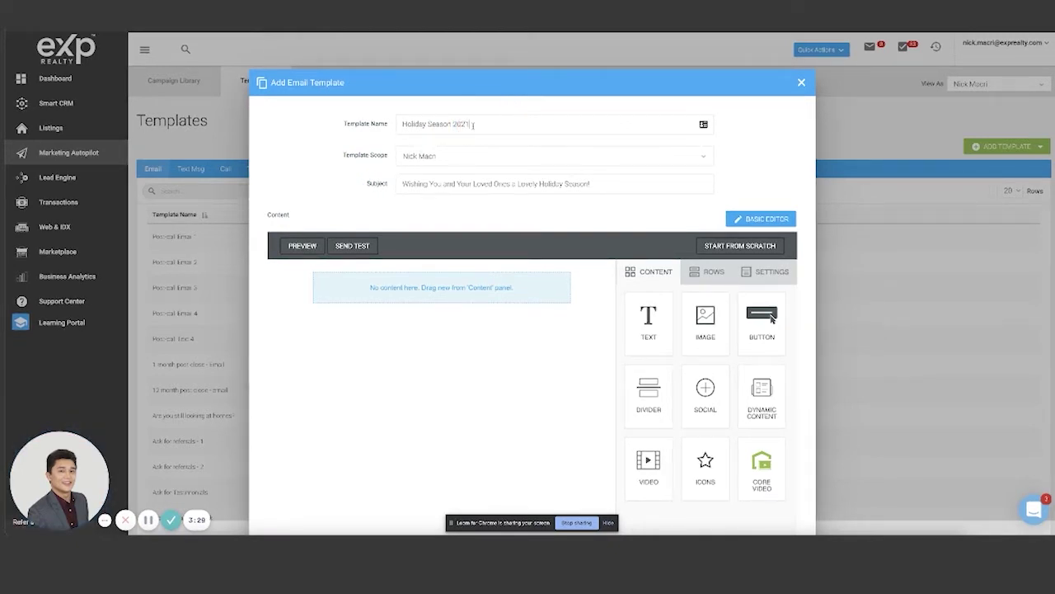
pyautogui.click(350, 179)
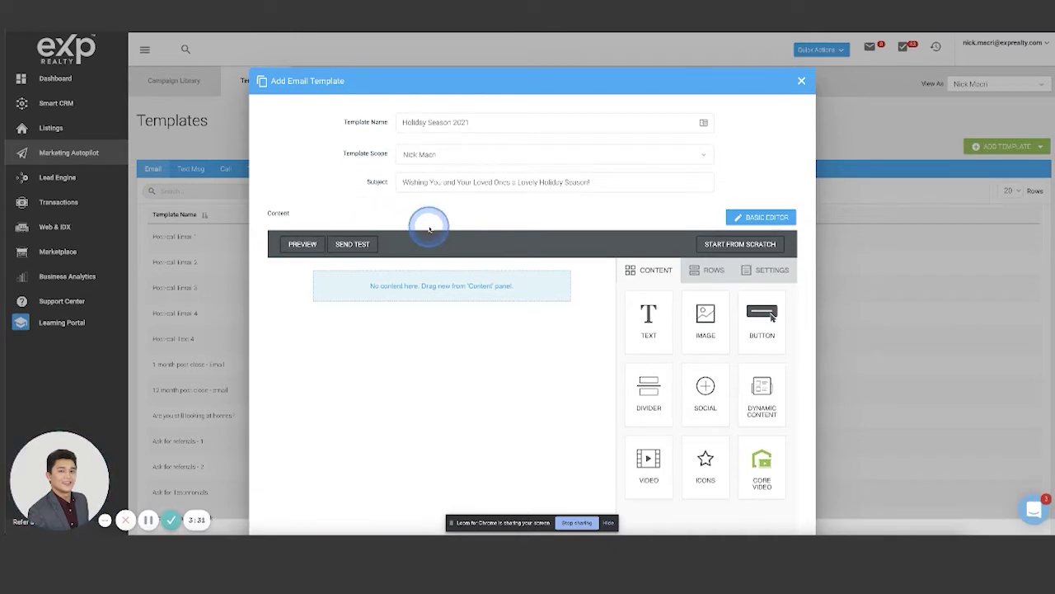
pyautogui.scroll(-1, 393, 229)
pyautogui.scroll(-1, 396, 237)
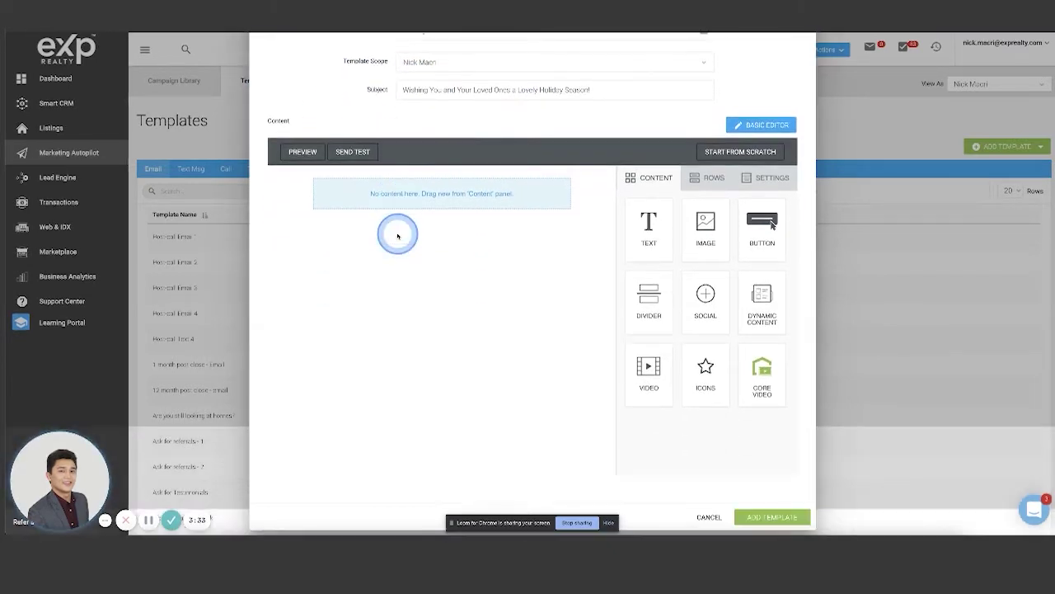
pyautogui.scroll(-1, 398, 233)
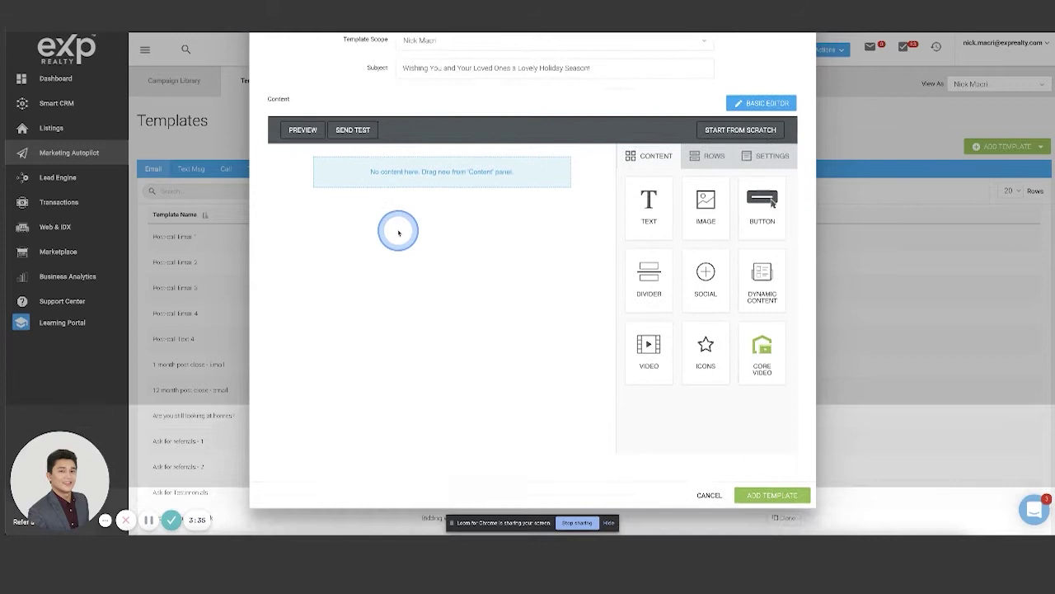
pyautogui.scroll(1, 399, 233)
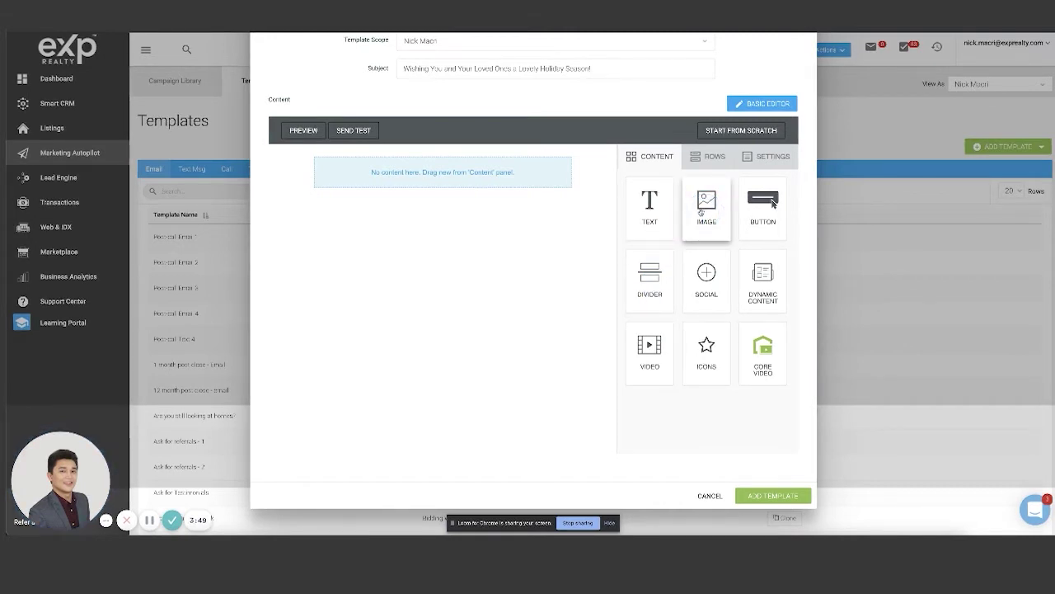
pyautogui.scroll(2, 572, 229)
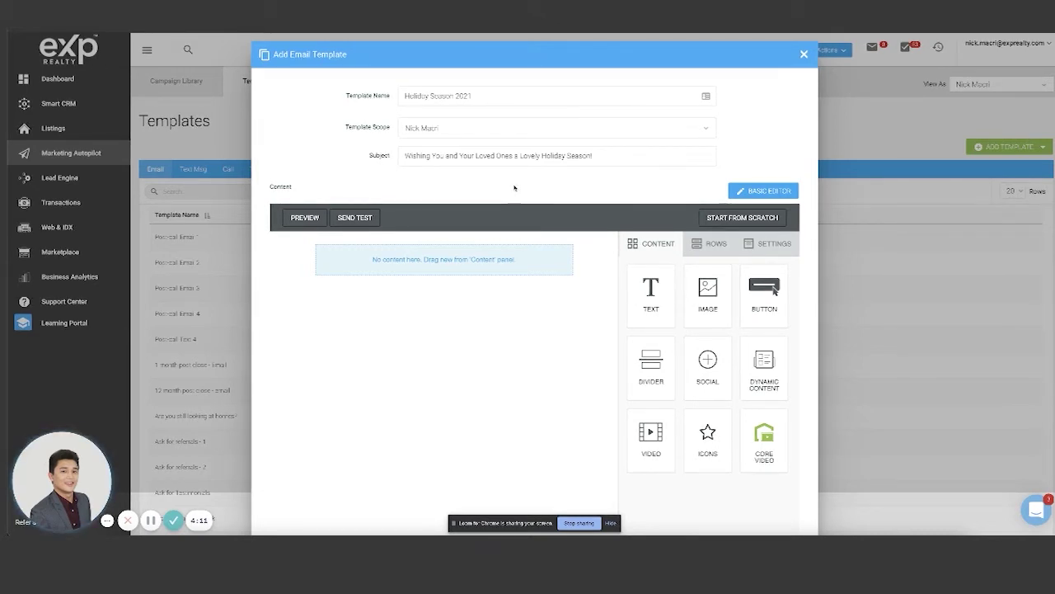
# Step: Build the body as a divider, an empty image block, then a second divider
pyautogui.moveTo(653, 292); pyautogui.dragTo(454, 254)
pyautogui.click(648, 369)
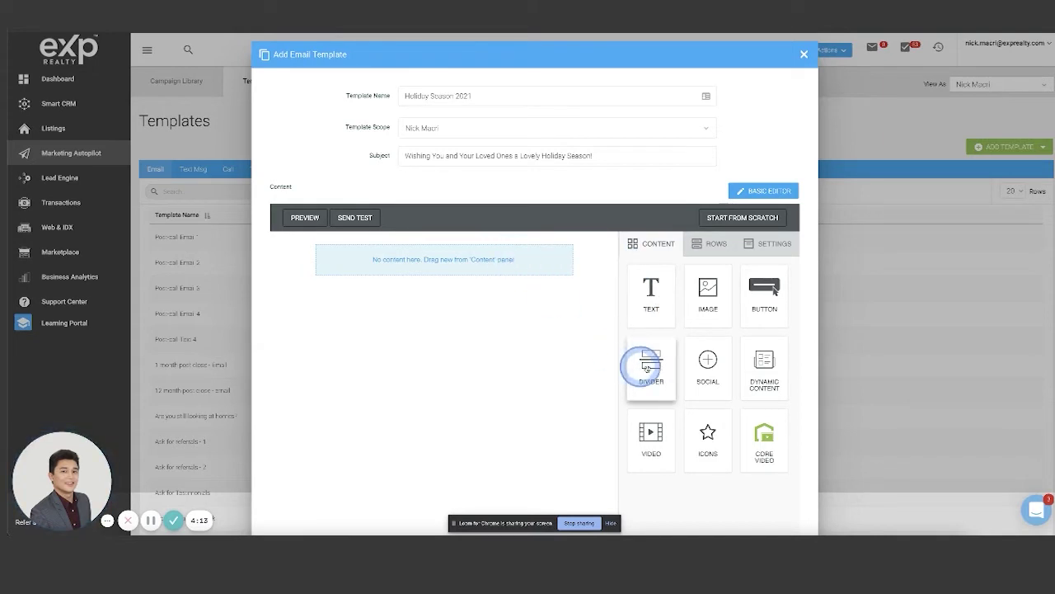
pyautogui.moveTo(647, 369)
pyautogui.mouseDown()
pyautogui.moveTo(485, 240)
pyautogui.moveTo(474, 245)
pyautogui.moveTo(698, 365)
pyautogui.moveTo(599, 384)
pyautogui.moveTo(639, 346)
pyautogui.moveTo(636, 370)
pyautogui.moveTo(652, 373)
pyautogui.mouseUp()
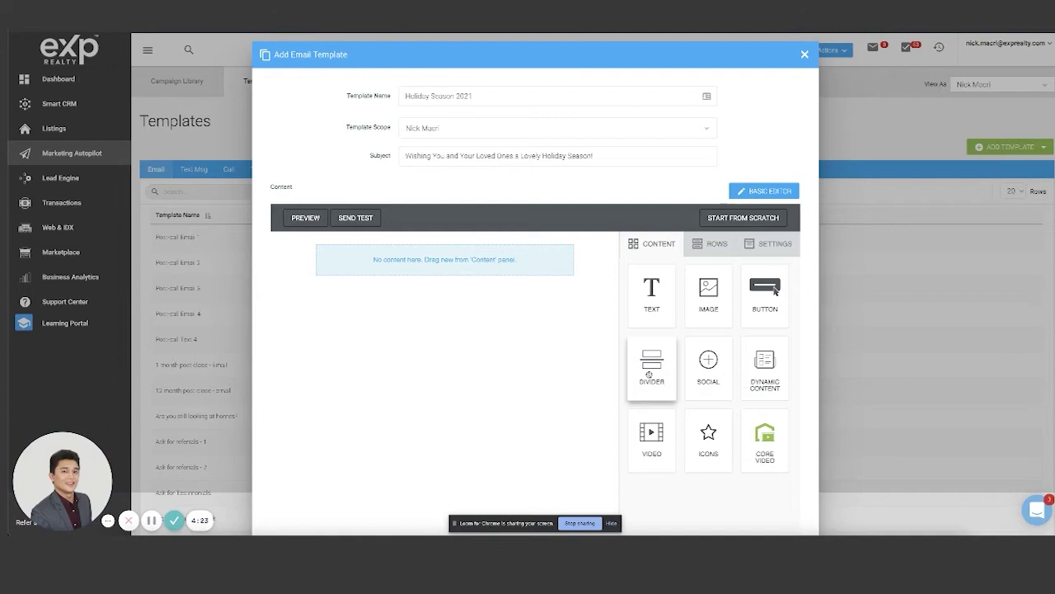
pyautogui.moveTo(649, 374); pyautogui.dragTo(459, 243)
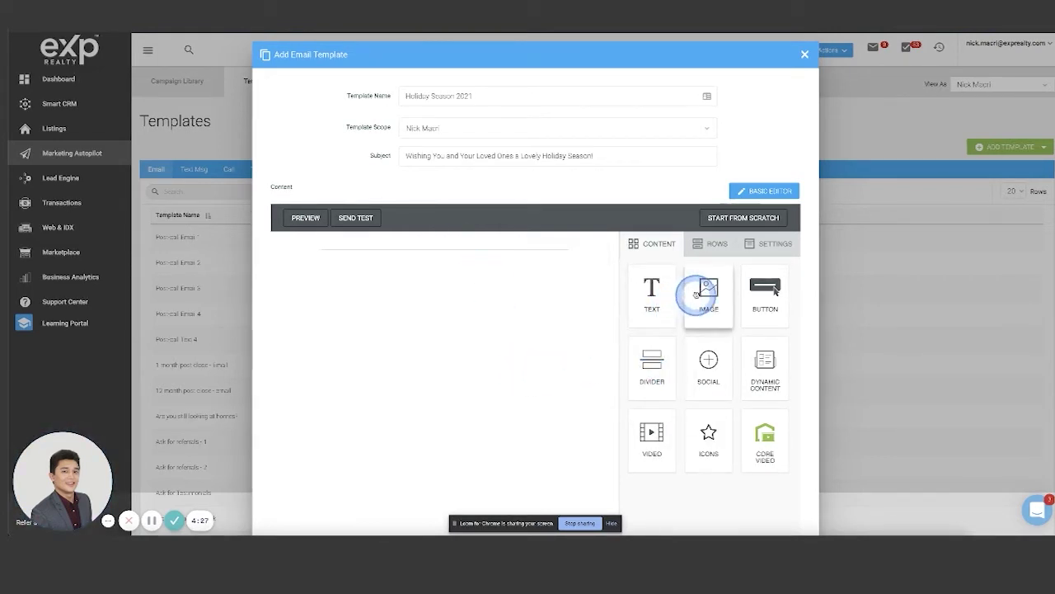
pyautogui.moveTo(696, 295)
pyautogui.mouseDown()
pyautogui.moveTo(710, 293)
pyautogui.moveTo(439, 254)
pyautogui.mouseUp()
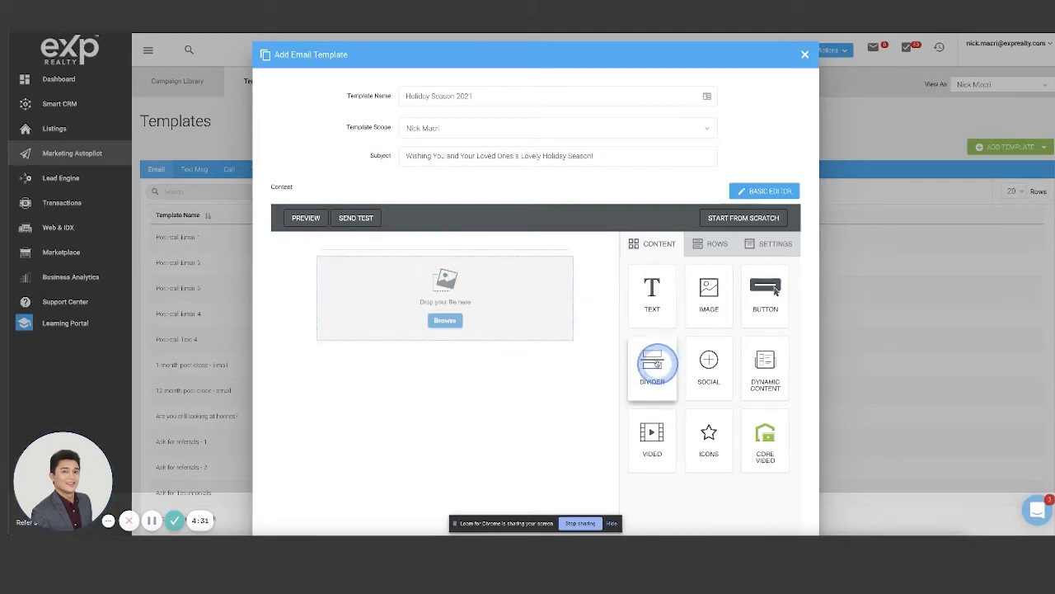
pyautogui.moveTo(652, 362); pyautogui.dragTo(441, 340)
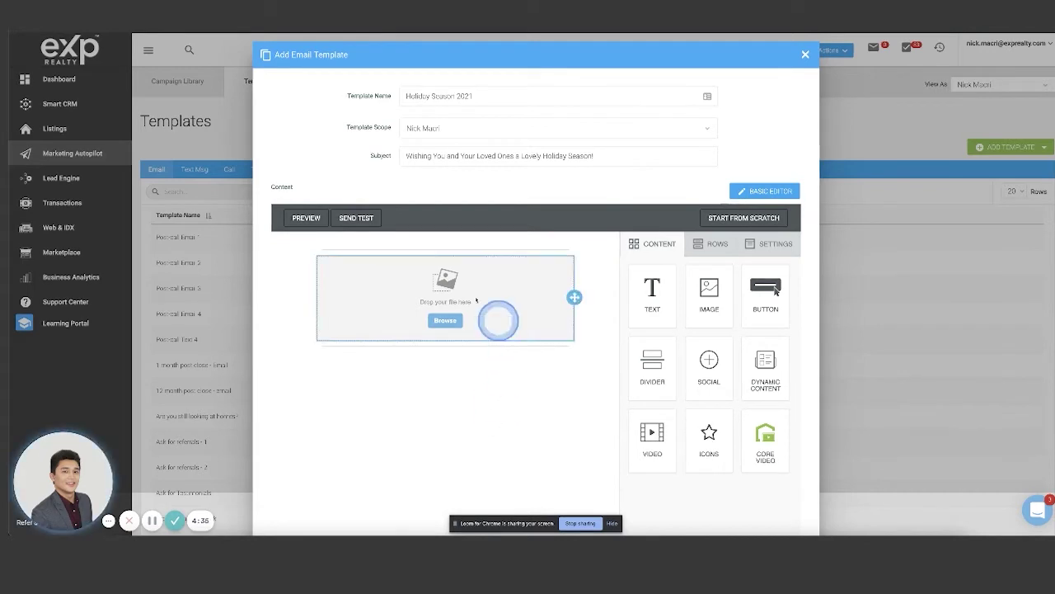
pyautogui.moveTo(299, 252)
pyautogui.mouseDown()
pyautogui.moveTo(442, 253)
pyautogui.moveTo(447, 393)
pyautogui.moveTo(476, 410)
pyautogui.mouseUp()
pyautogui.scroll(-1, 477, 410)
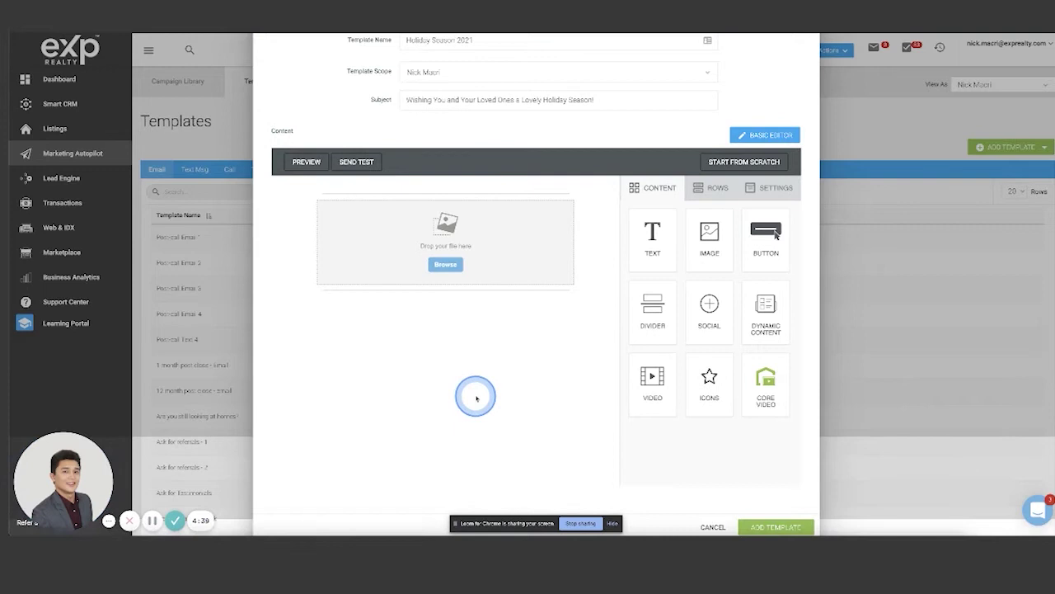
# Step: Insert the 'exp header' image from the File manager into the image block
pyautogui.click(452, 280)
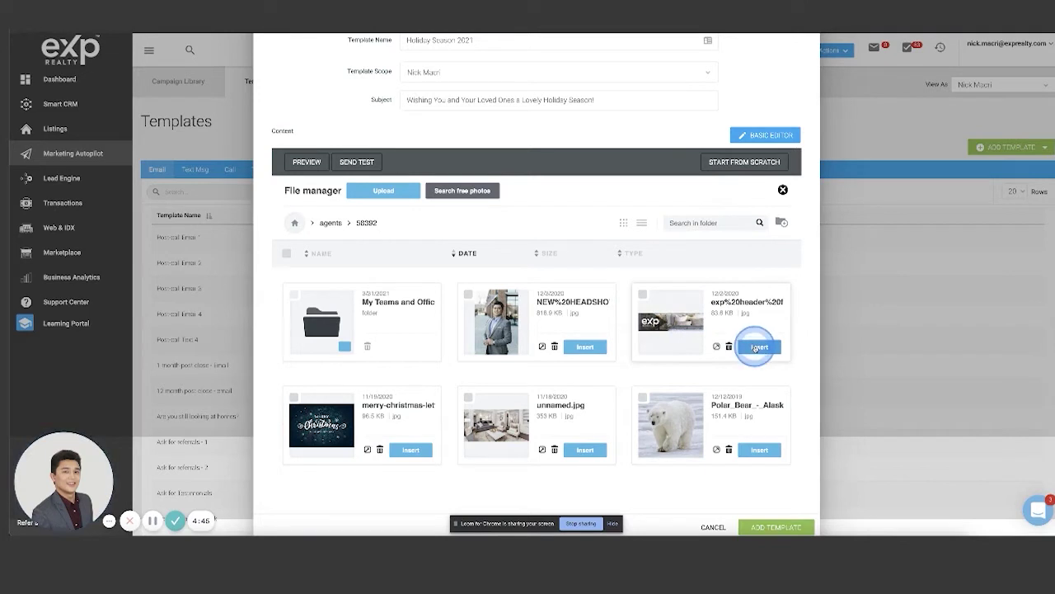
pyautogui.click(756, 348)
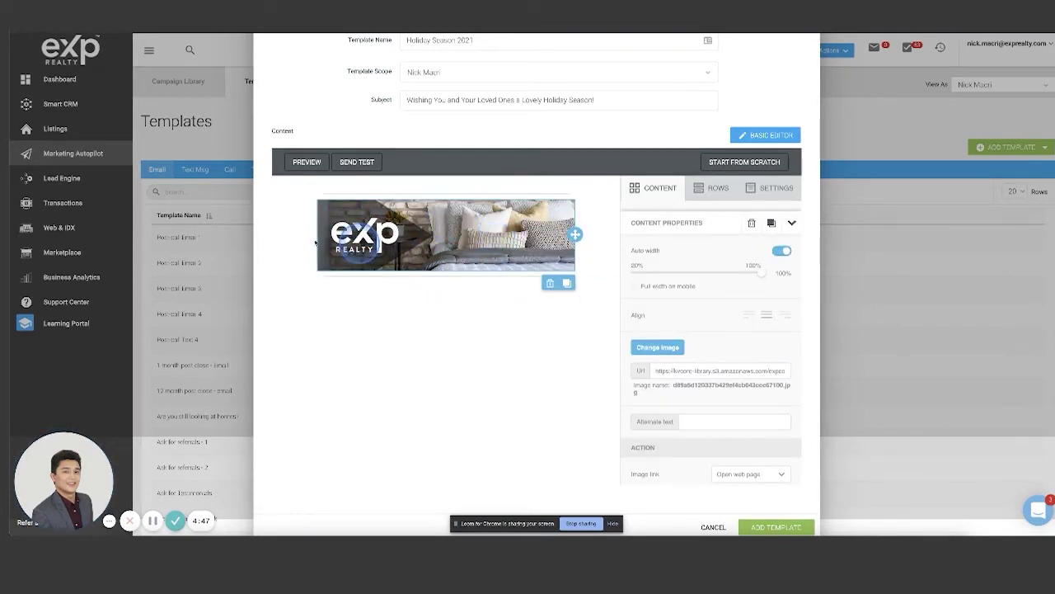
pyautogui.click(463, 275)
pyautogui.click(466, 340)
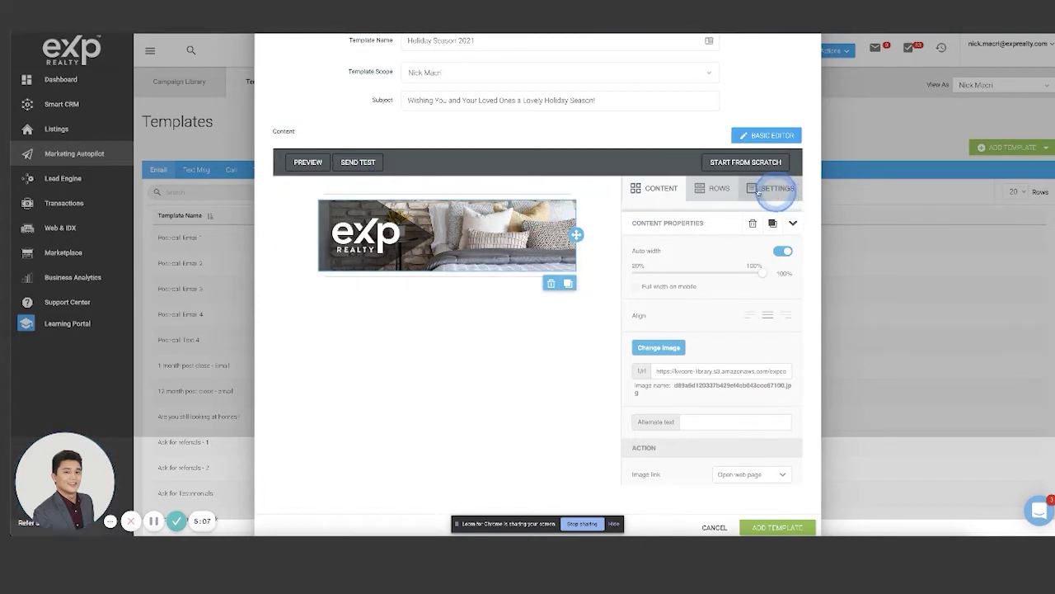
# Step: Set the email background colour in Settings to the grey preset #a3a3a7
pyautogui.click(631, 188)
pyautogui.click(786, 191)
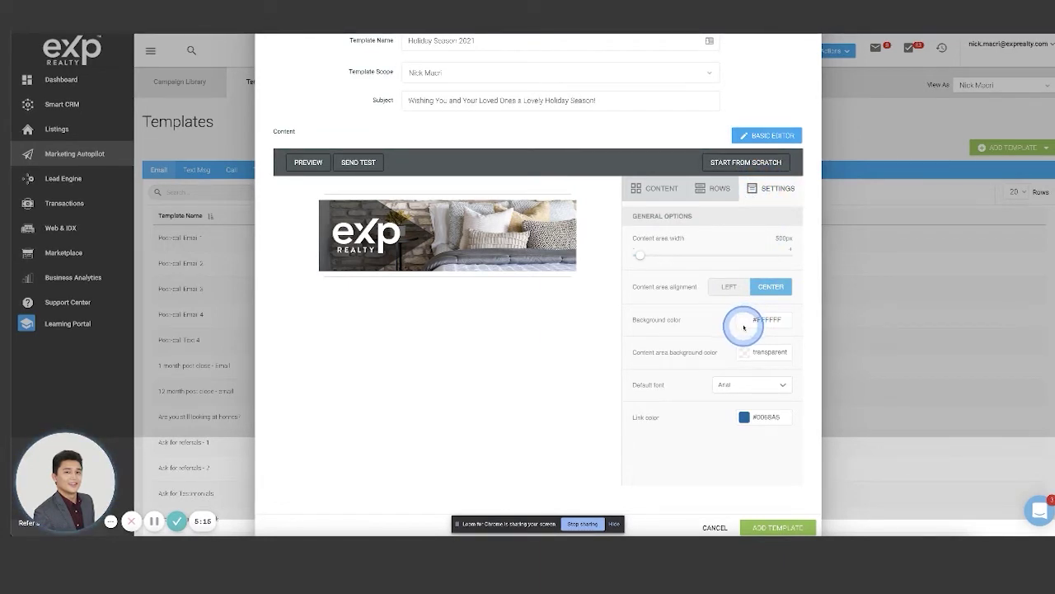
pyautogui.click(745, 322)
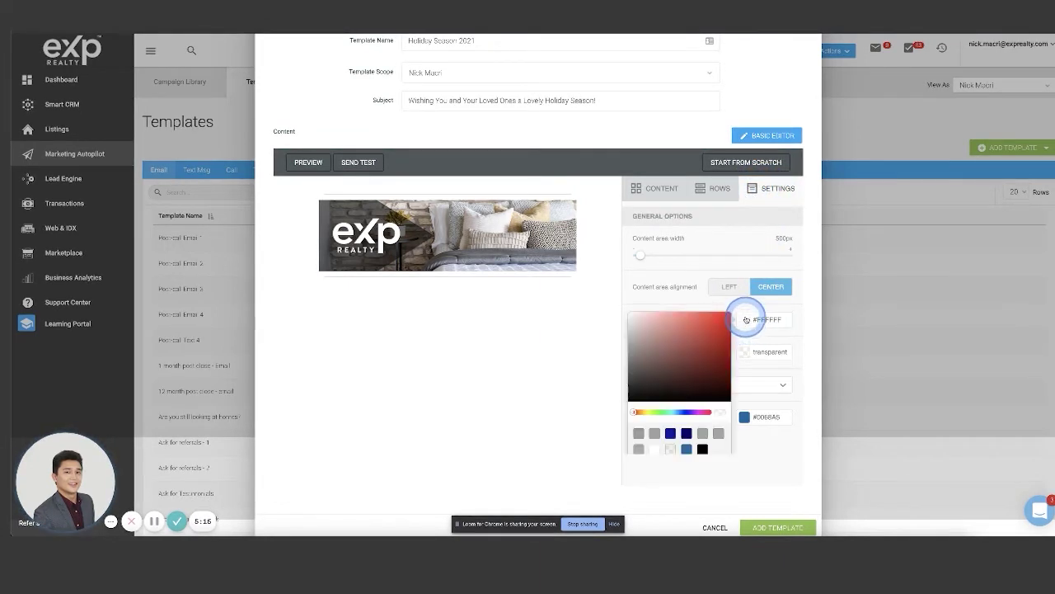
pyautogui.click(702, 434)
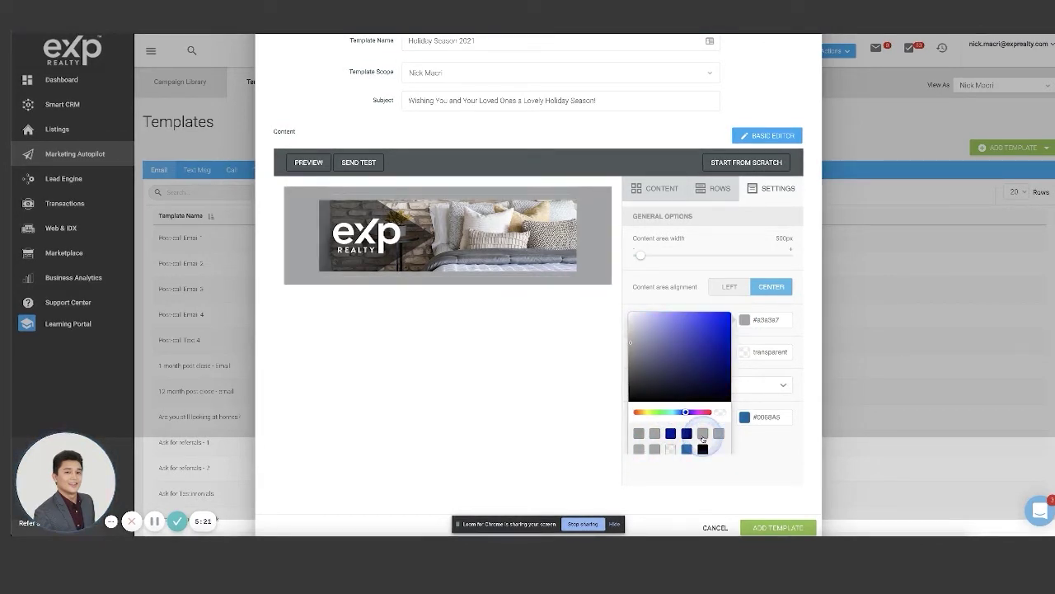
pyautogui.click(703, 435)
pyautogui.click(424, 308)
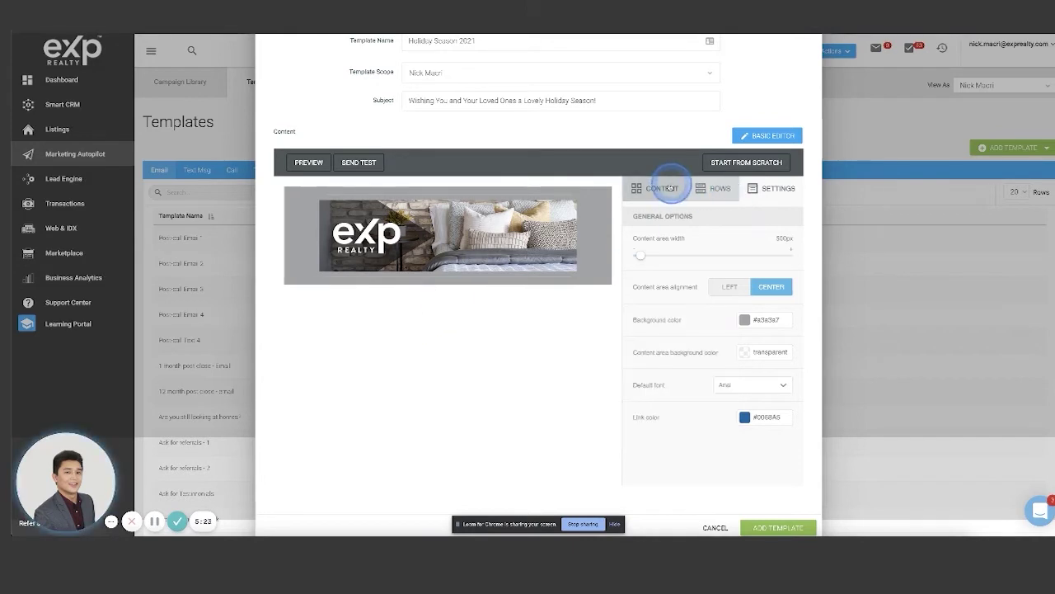
pyautogui.click(664, 186)
pyautogui.click(763, 188)
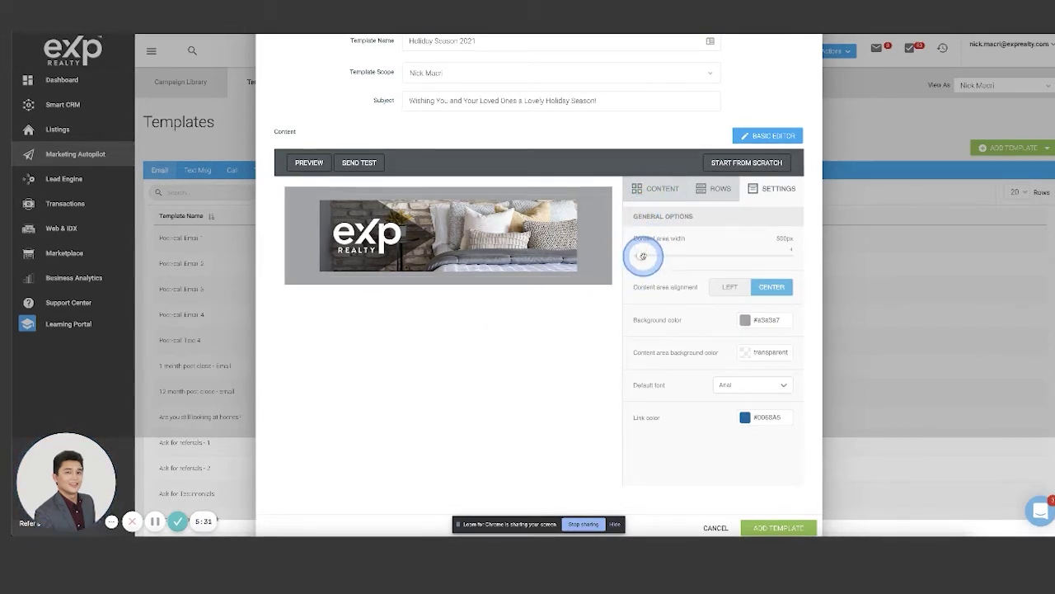
pyautogui.moveTo(642, 258)
pyautogui.mouseDown()
pyautogui.moveTo(707, 266)
pyautogui.moveTo(640, 259)
pyautogui.mouseUp()
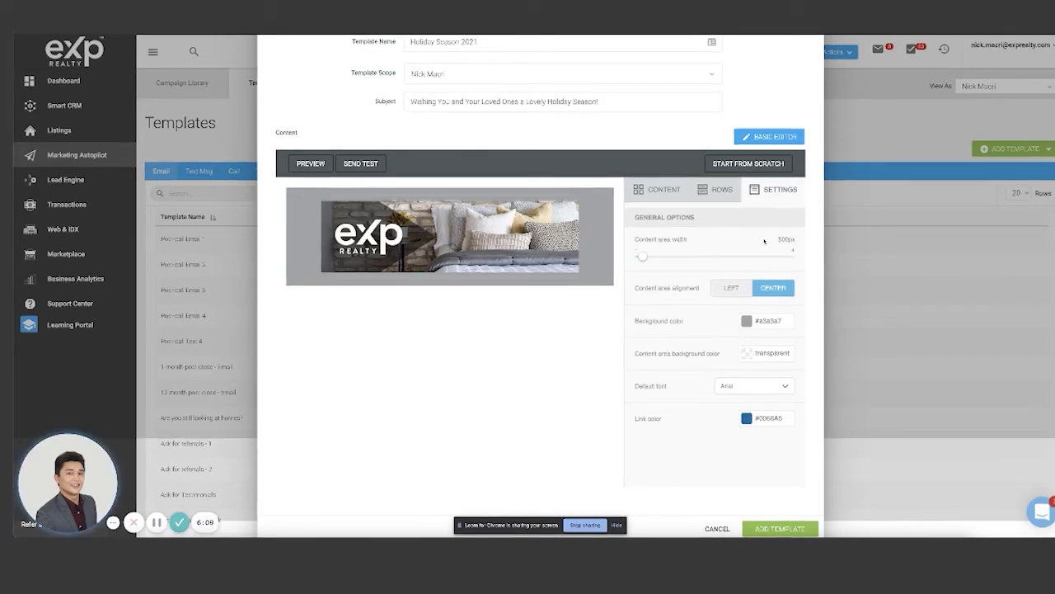
# Step: Add an image block under the eXp banner and fill it with the merry-christmas image
pyautogui.click(766, 192)
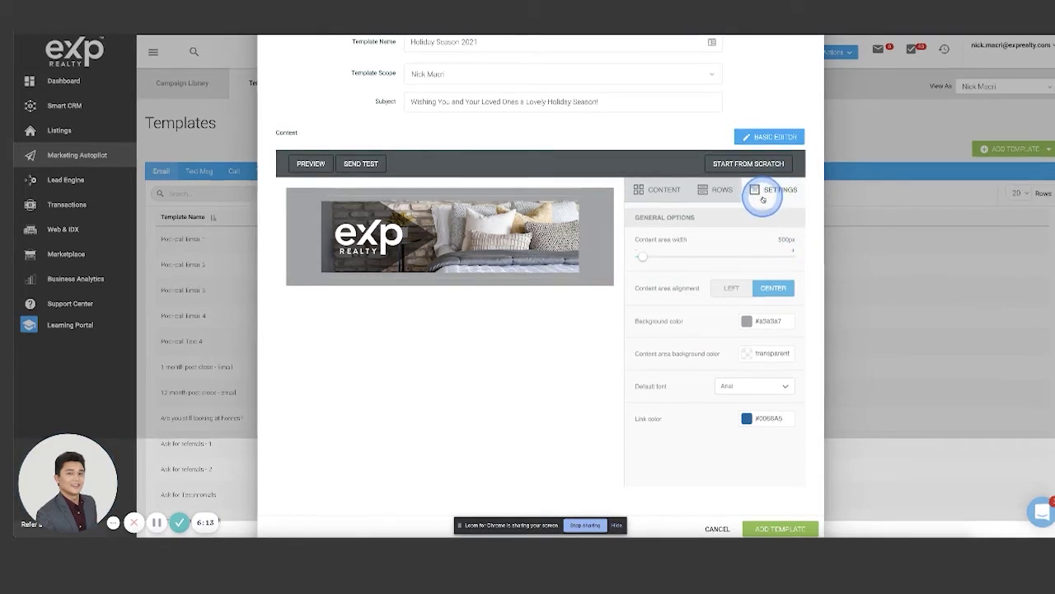
pyautogui.click(674, 198)
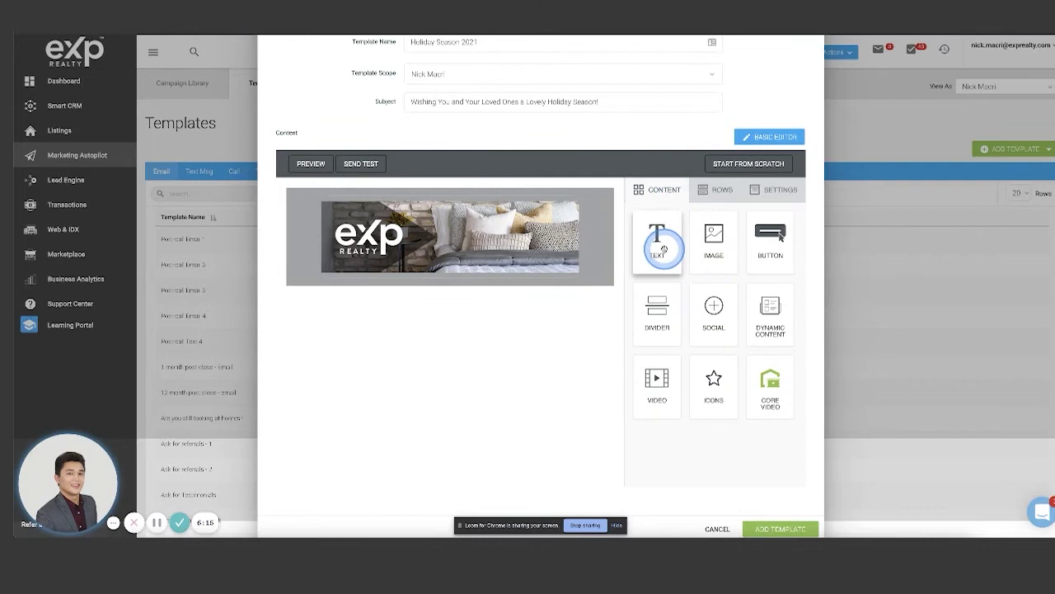
pyautogui.moveTo(711, 239); pyautogui.dragTo(445, 284)
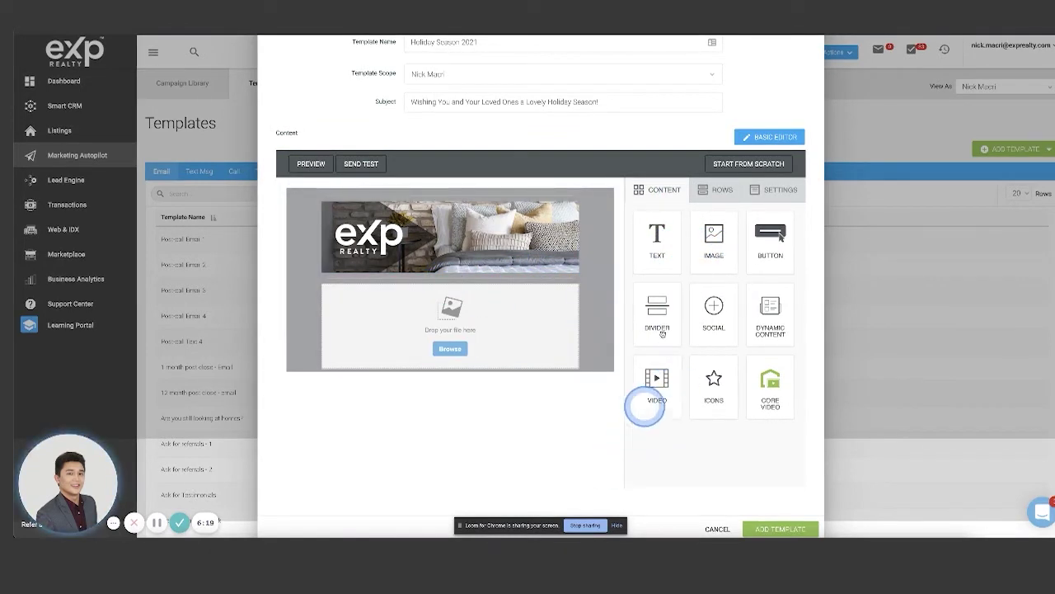
pyautogui.click(450, 320)
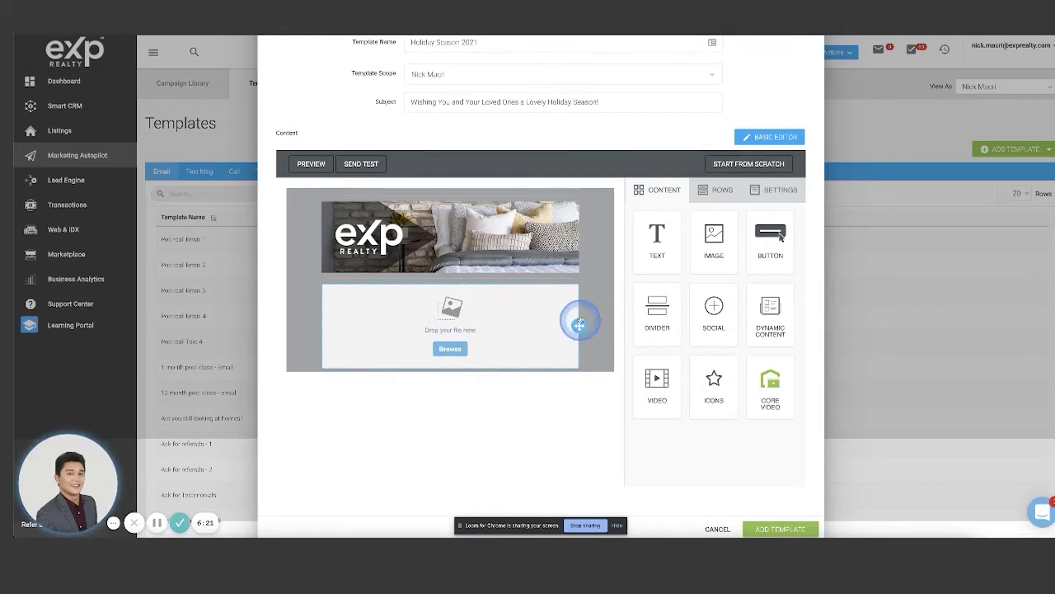
pyautogui.click(445, 349)
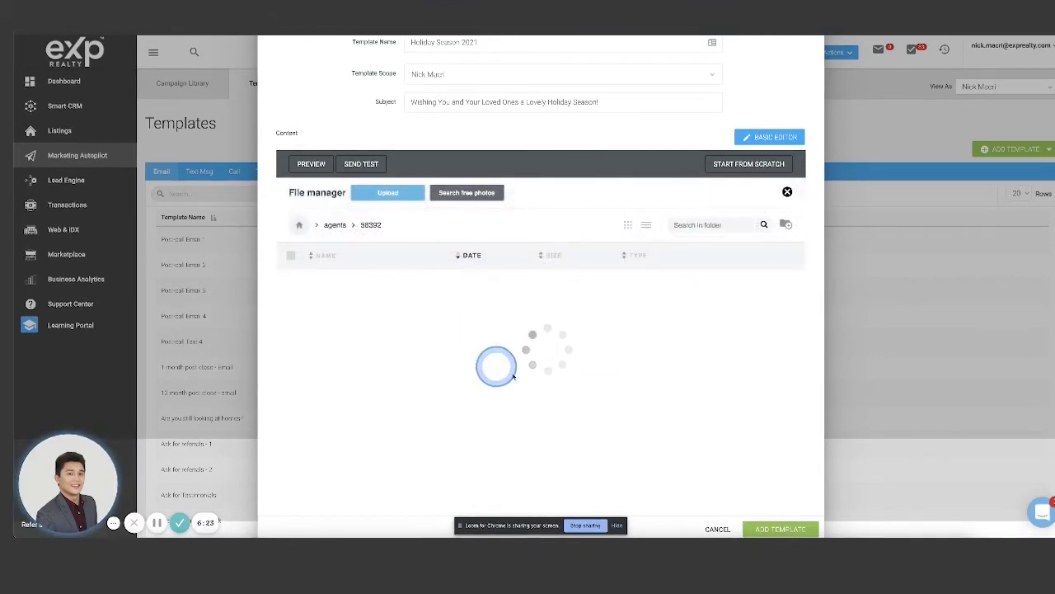
pyautogui.click(415, 452)
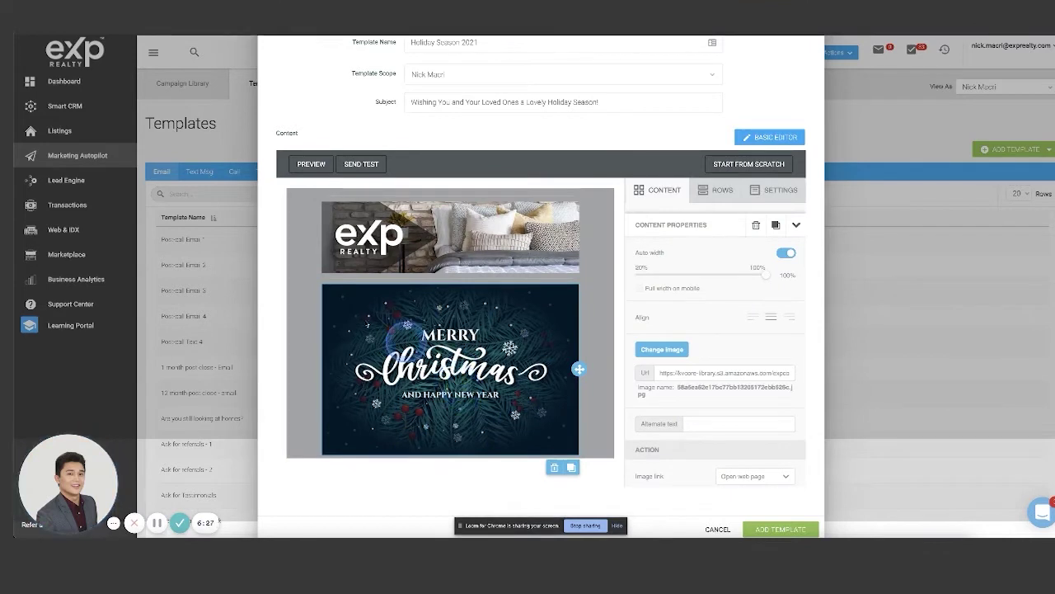
# Step: Add a text block below the Christmas image and change its text colour
pyautogui.click(663, 190)
pyautogui.moveTo(657, 240); pyautogui.dragTo(483, 475)
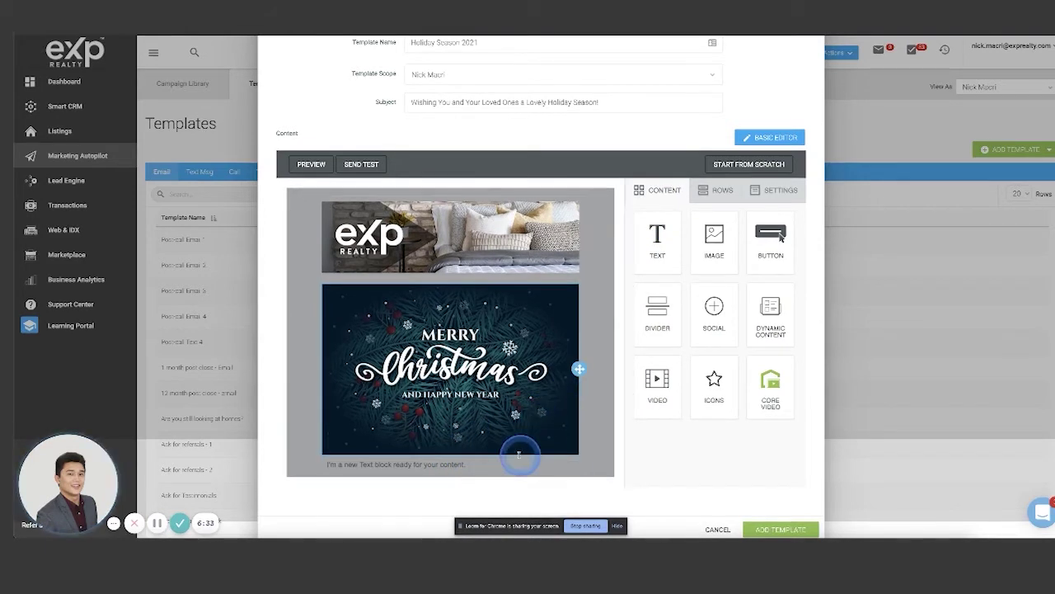
pyautogui.click(456, 465)
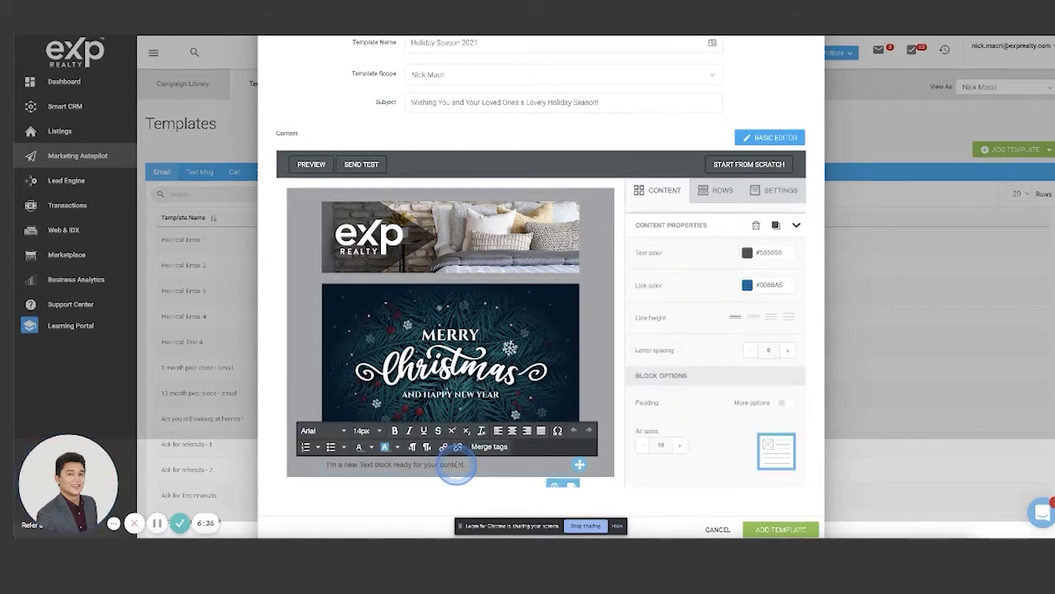
pyautogui.click(747, 251)
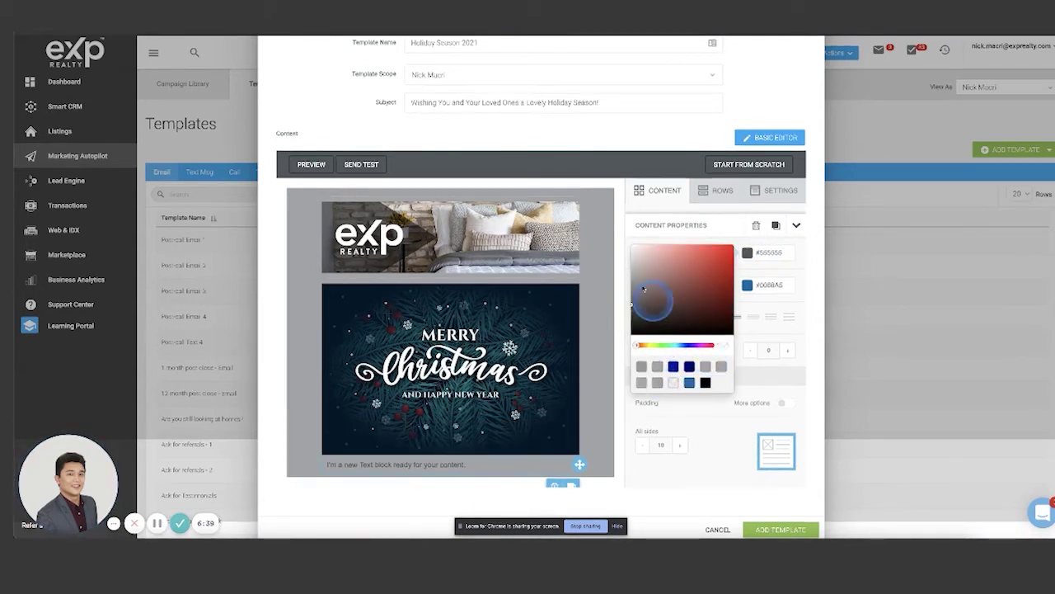
pyautogui.click(633, 245)
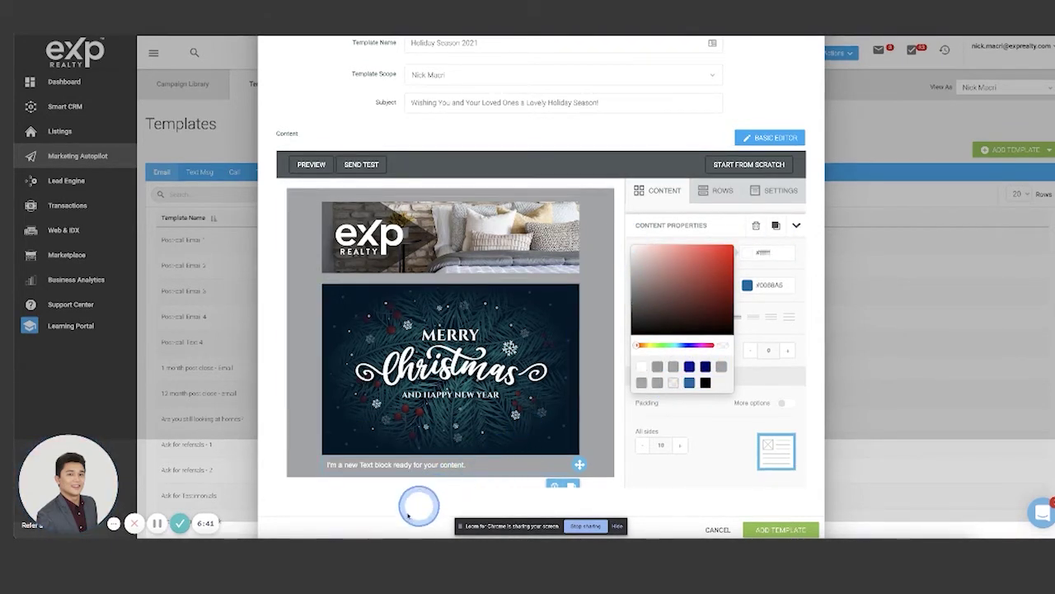
# Step: Lighten the email background grey in Settings
pyautogui.click(775, 190)
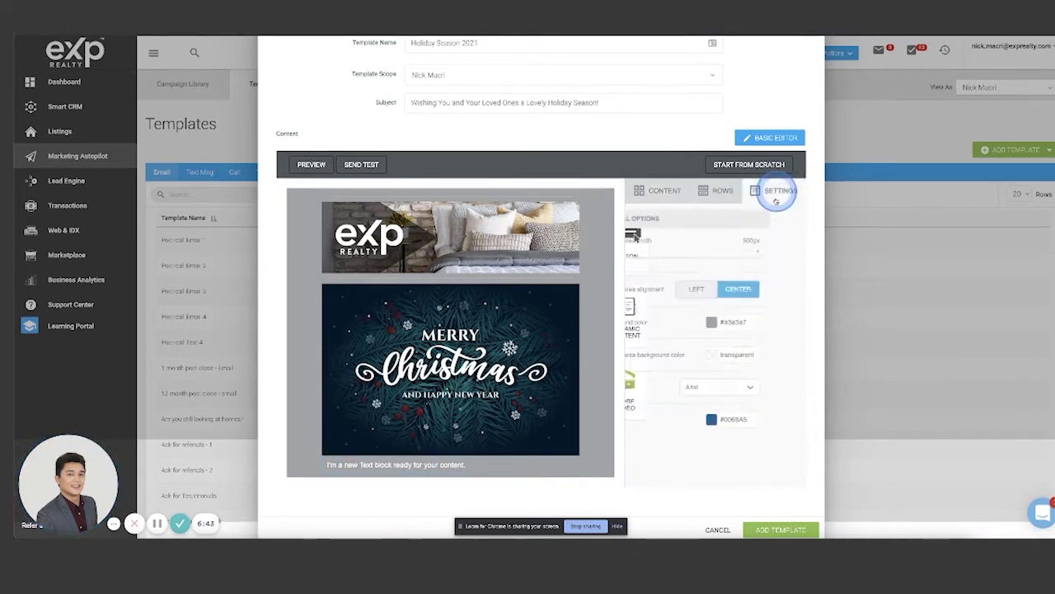
pyautogui.click(746, 322)
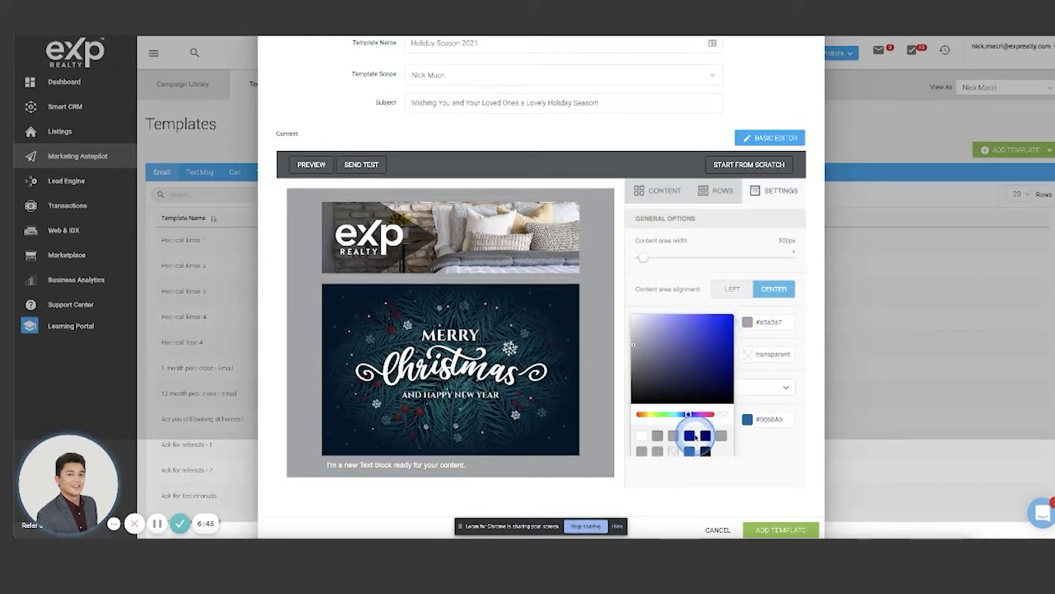
pyautogui.click(634, 330)
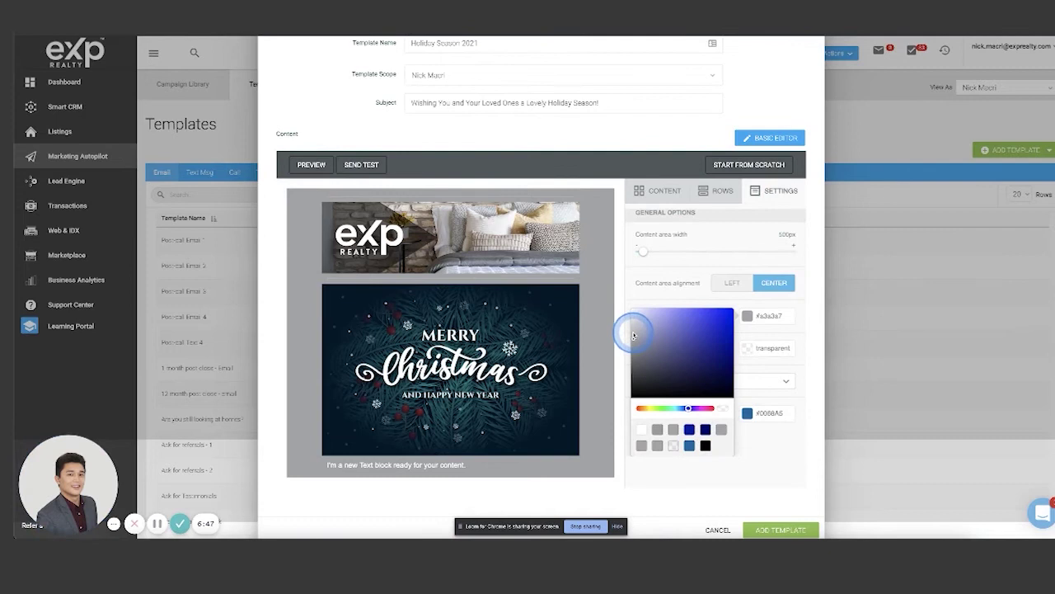
pyautogui.click(632, 327)
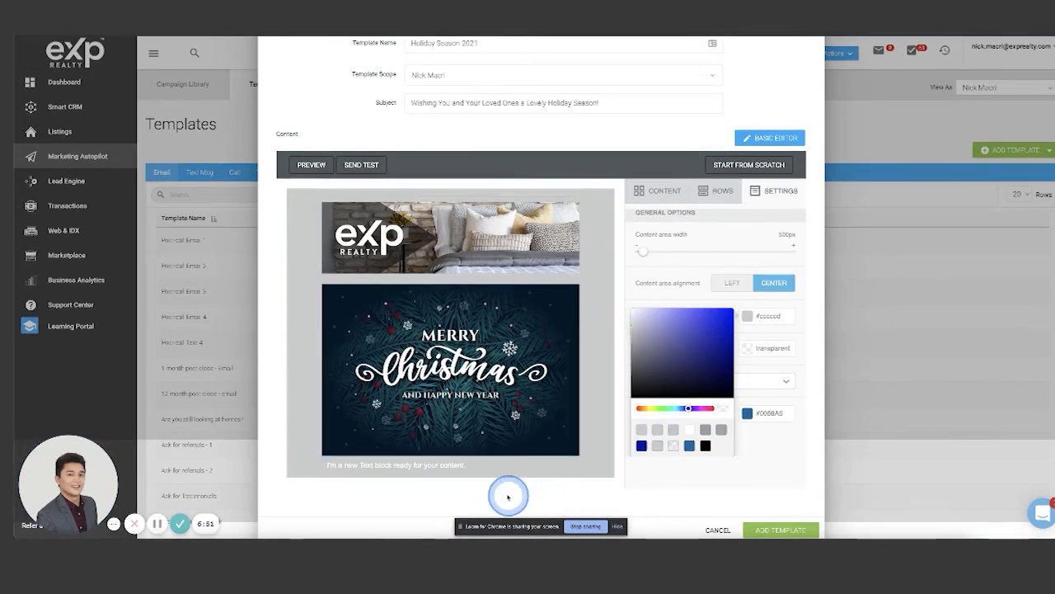
# Step: Set the text block's colour to black #000000
pyautogui.click(462, 465)
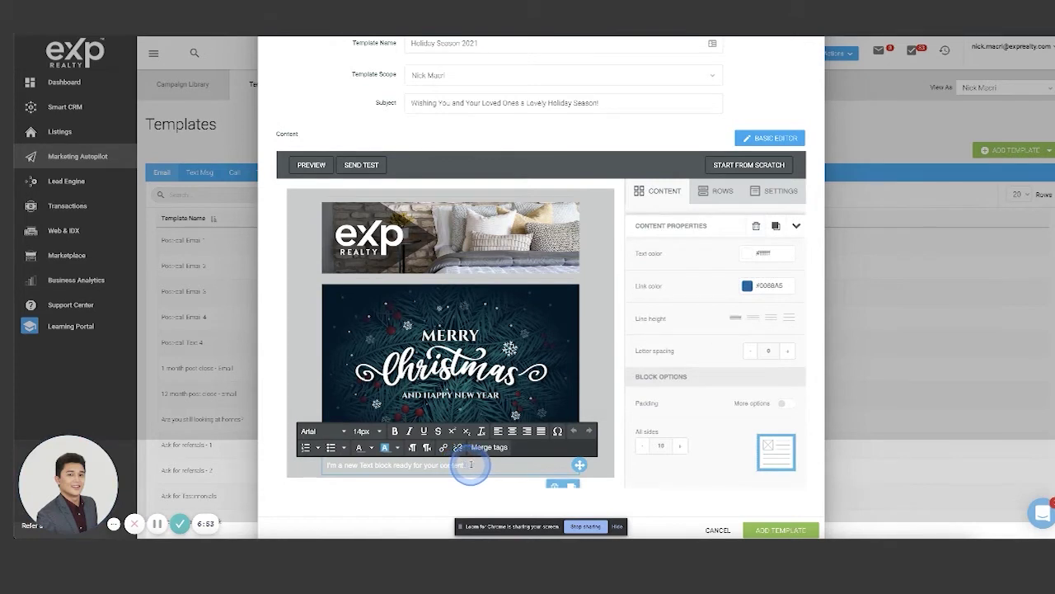
pyautogui.click(747, 253)
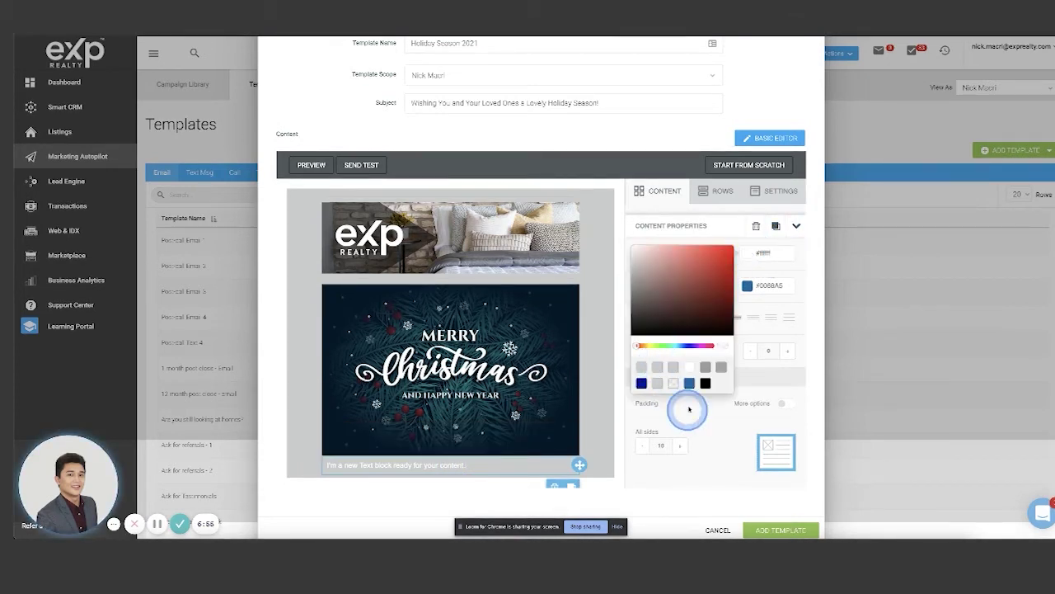
pyautogui.click(706, 384)
pyautogui.click(485, 471)
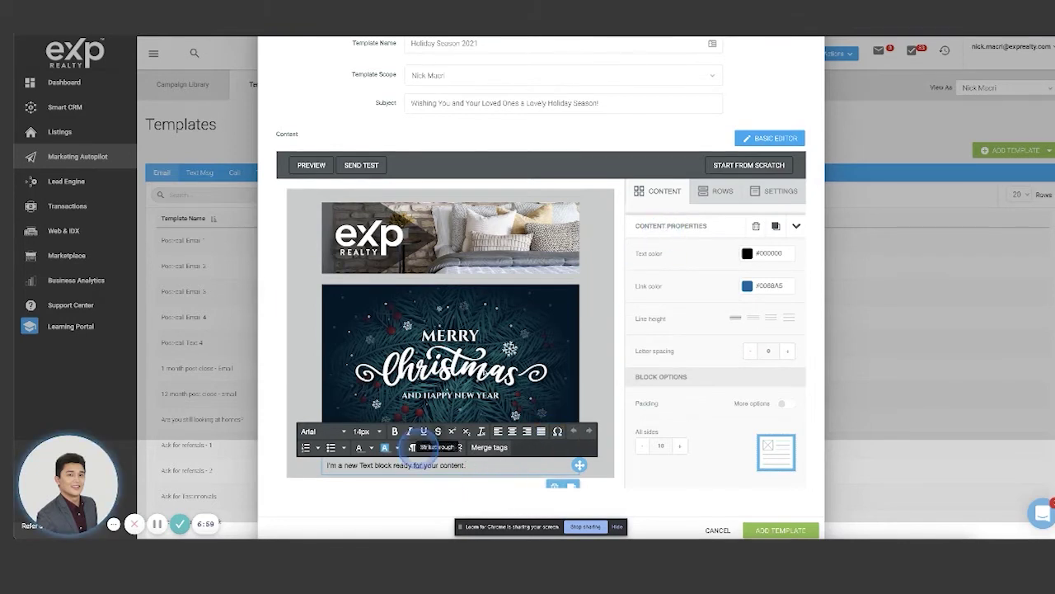
# Step: Lighten the email background further to a pale grey
pyautogui.click(681, 247)
pyautogui.click(775, 191)
pyautogui.click(650, 363)
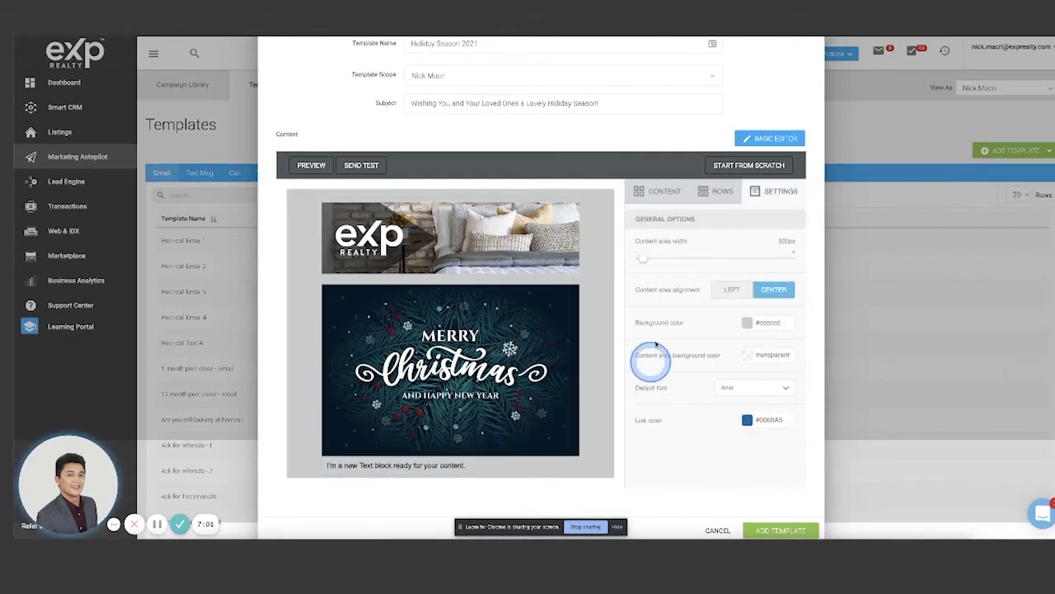
pyautogui.click(747, 323)
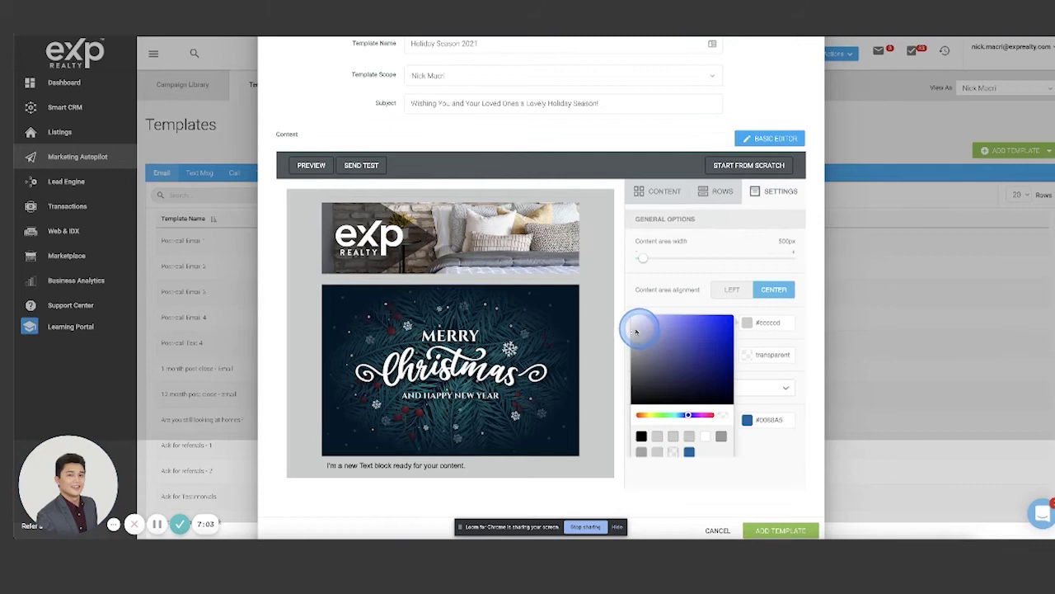
pyautogui.moveTo(631, 330); pyautogui.dragTo(630, 329)
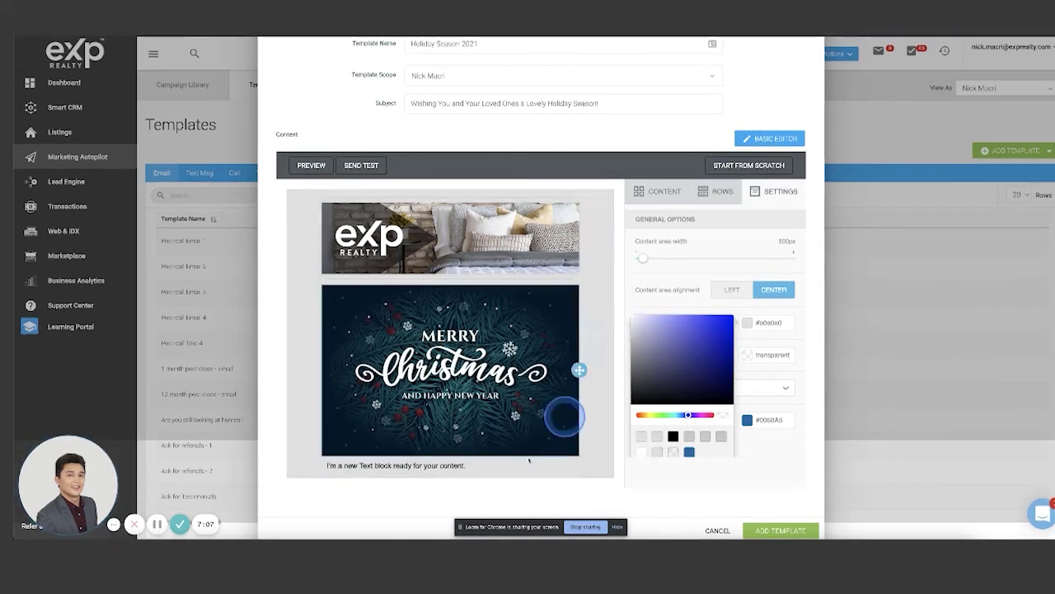
pyautogui.click(465, 467)
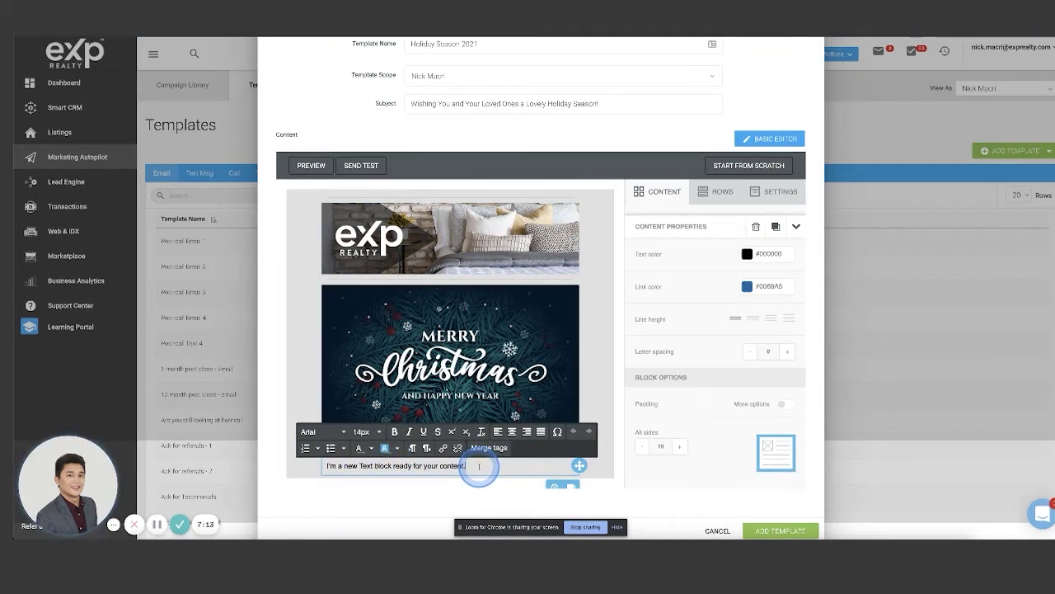
# Step: Type the greeting 'From our family to yours, wishing you a safe and' with the agent's sign-off below
pyautogui.moveTo(474, 467); pyautogui.dragTo(313, 463)
pyautogui.scroll(-1, 328, 486)
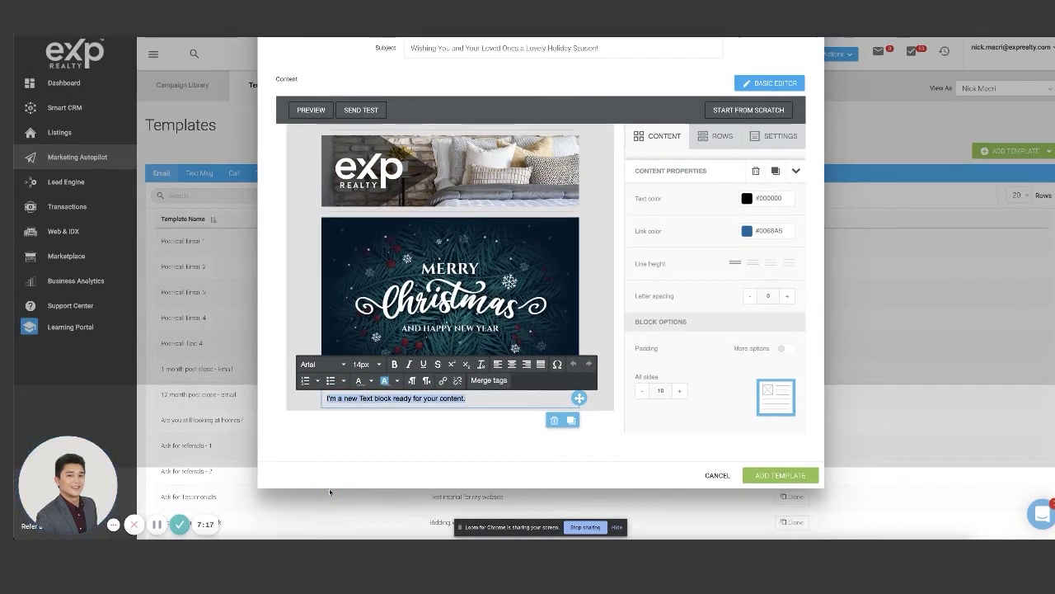
pyautogui.write('Wishi')
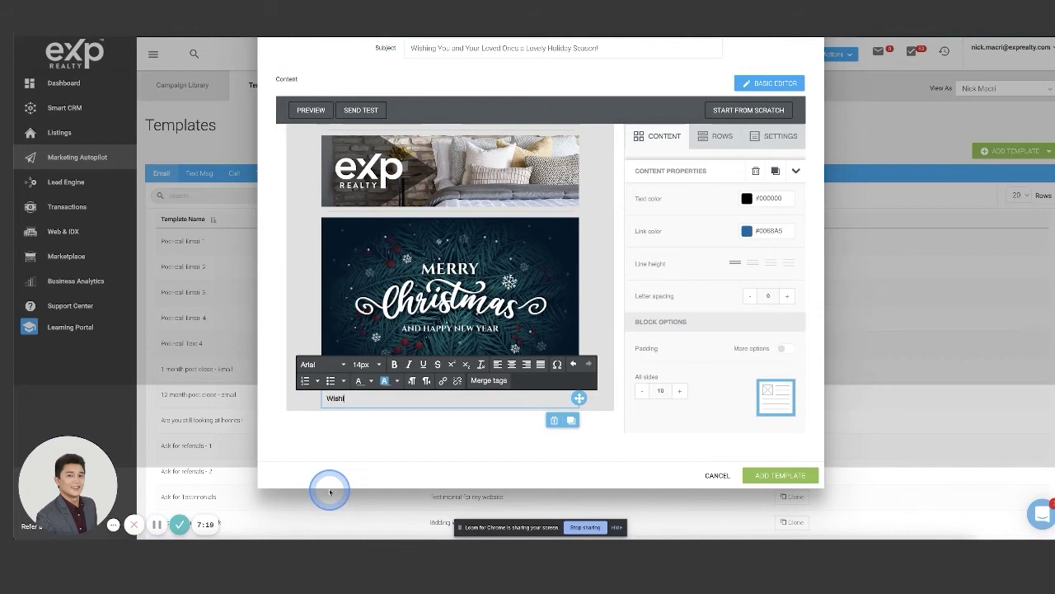
pyautogui.write('From our ')
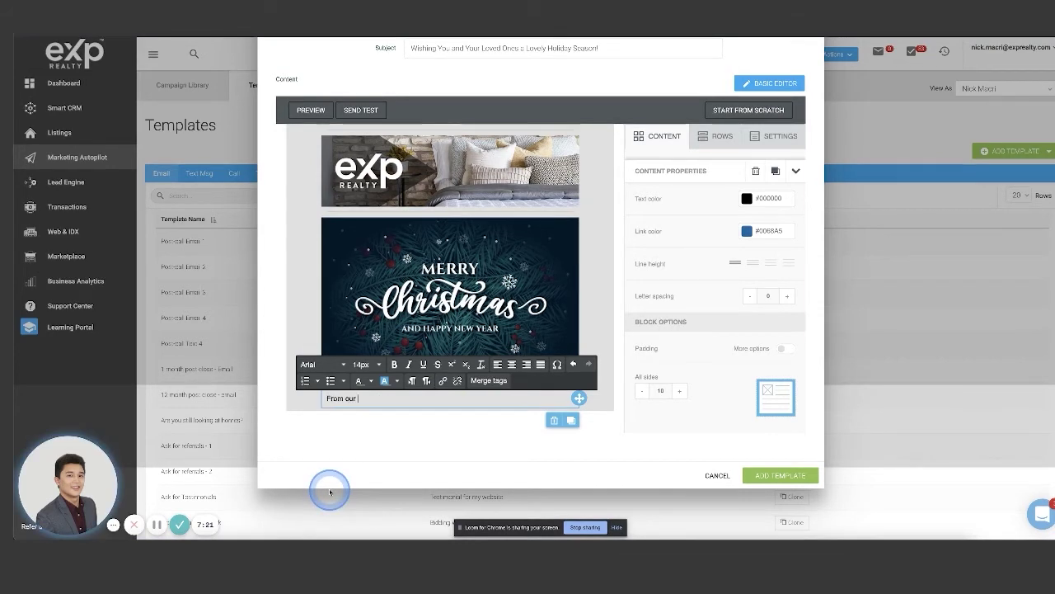
pyautogui.write('family t')
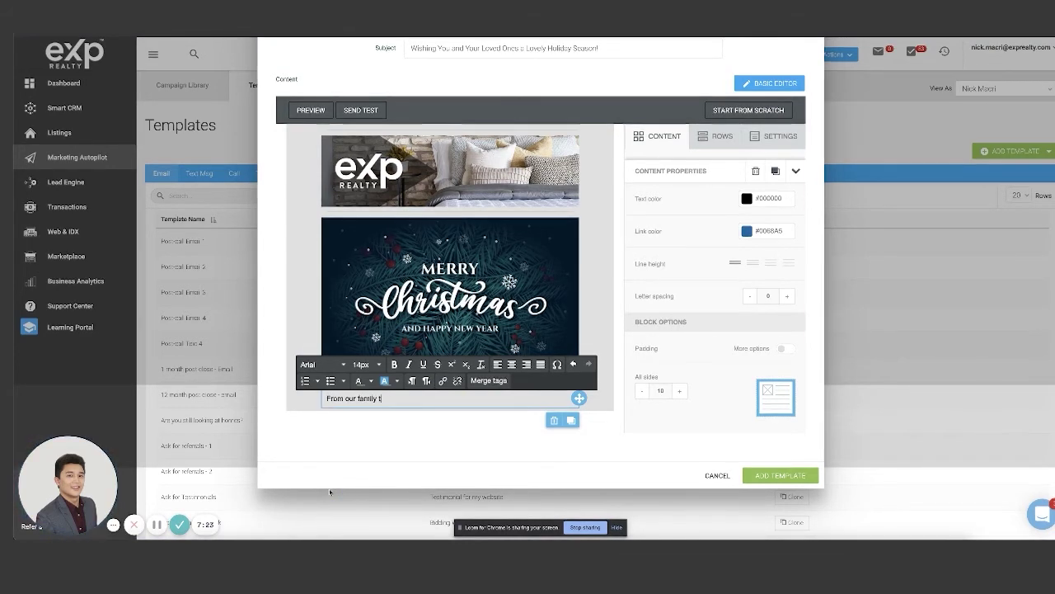
pyautogui.write('o yours,')
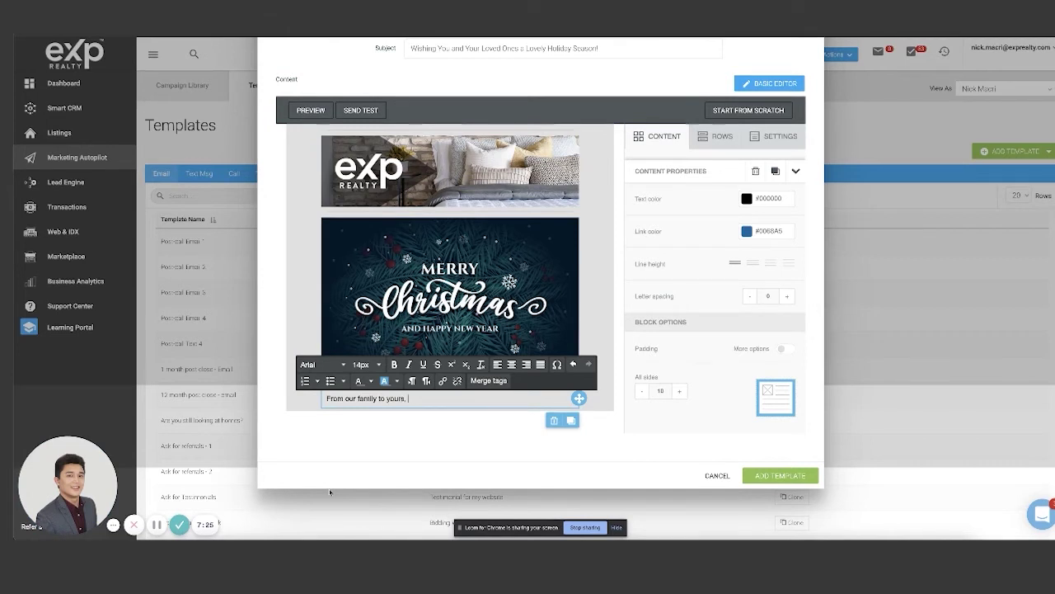
pyautogui.write(' wishing you a sa')
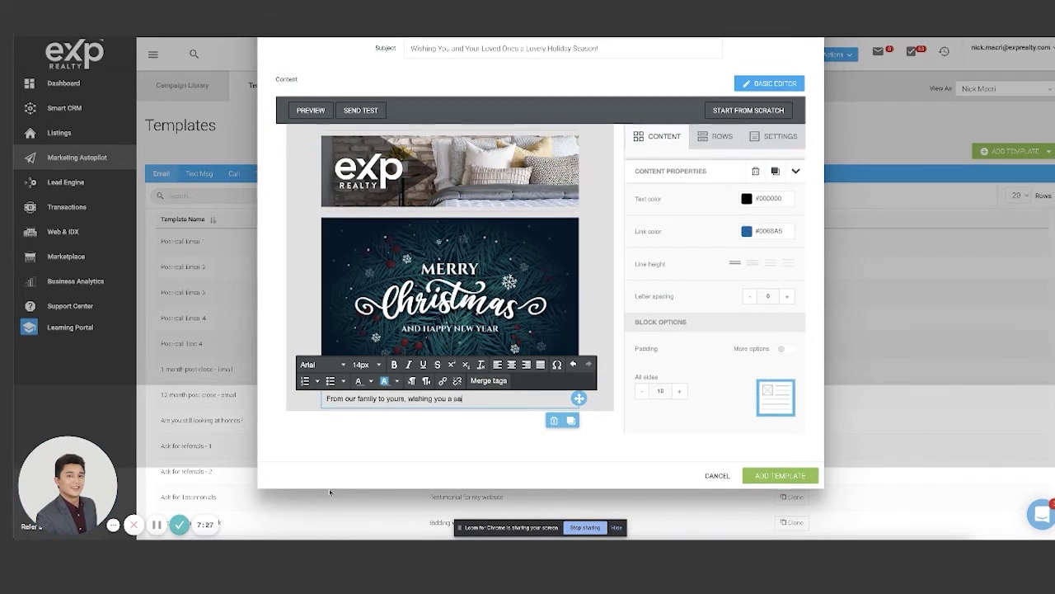
pyautogui.write('fe and merry christmas!')
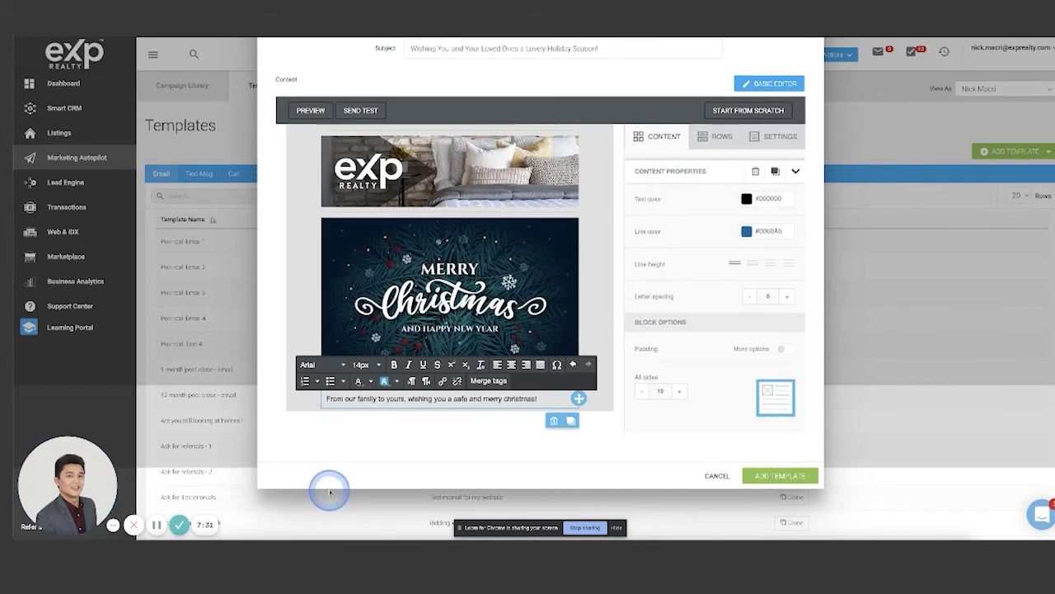
pyautogui.press('Return')
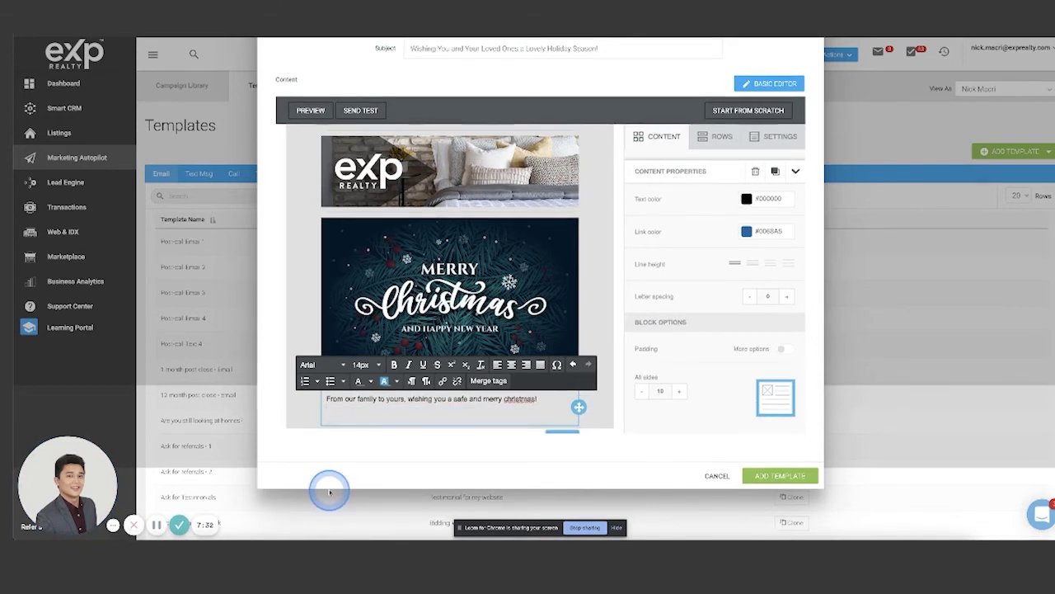
pyautogui.write('-Nick')
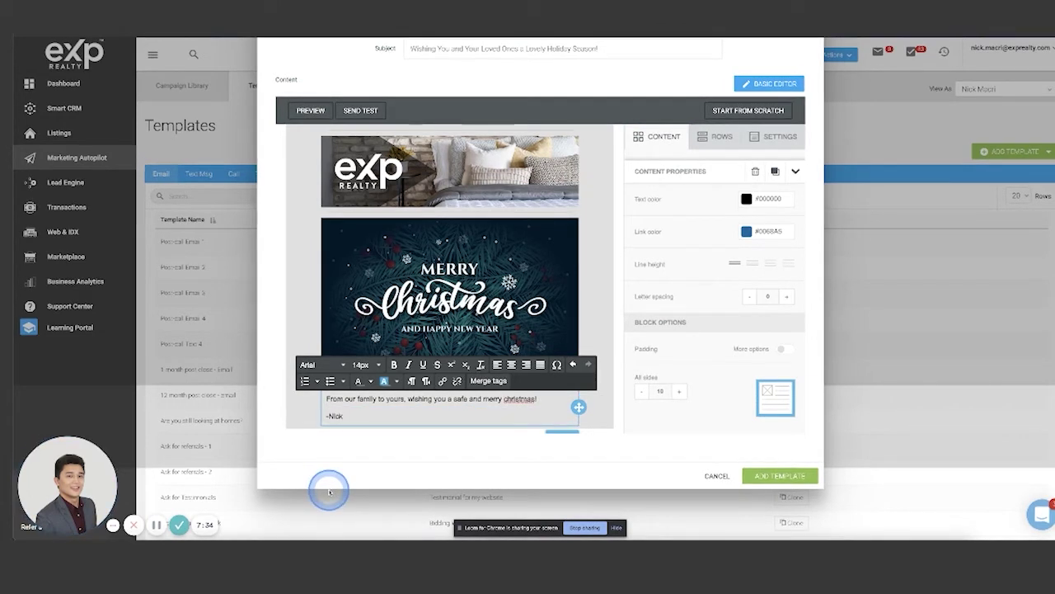
# Step: Complete the sign-off line with the eXp Realty team and finish editing the text block
pyautogui.scroll(-1, 358, 415)
pyautogui.scroll(2, 377, 422)
pyautogui.click(642, 343)
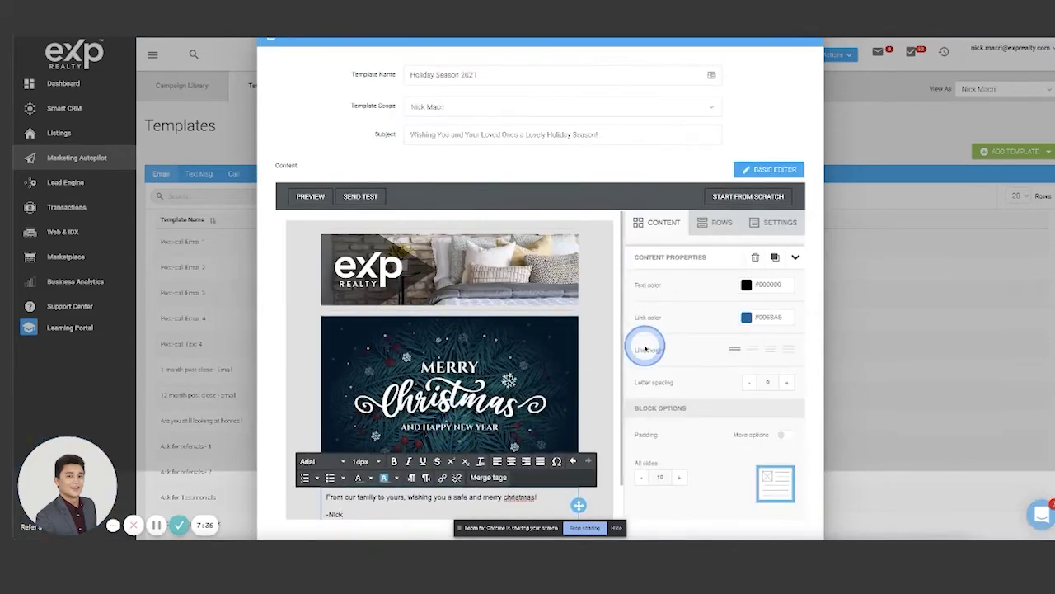
pyautogui.scroll(1, 641, 343)
pyautogui.scroll(-1, 643, 346)
pyautogui.scroll(-2, 644, 348)
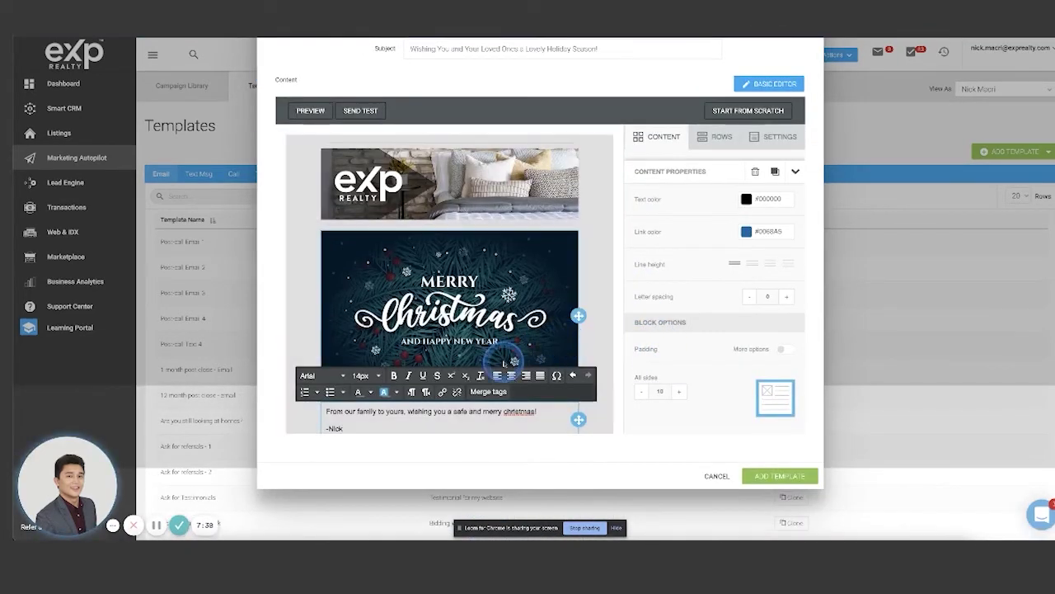
pyautogui.scroll(-1, 503, 363)
pyautogui.click(445, 390)
pyautogui.click(515, 417)
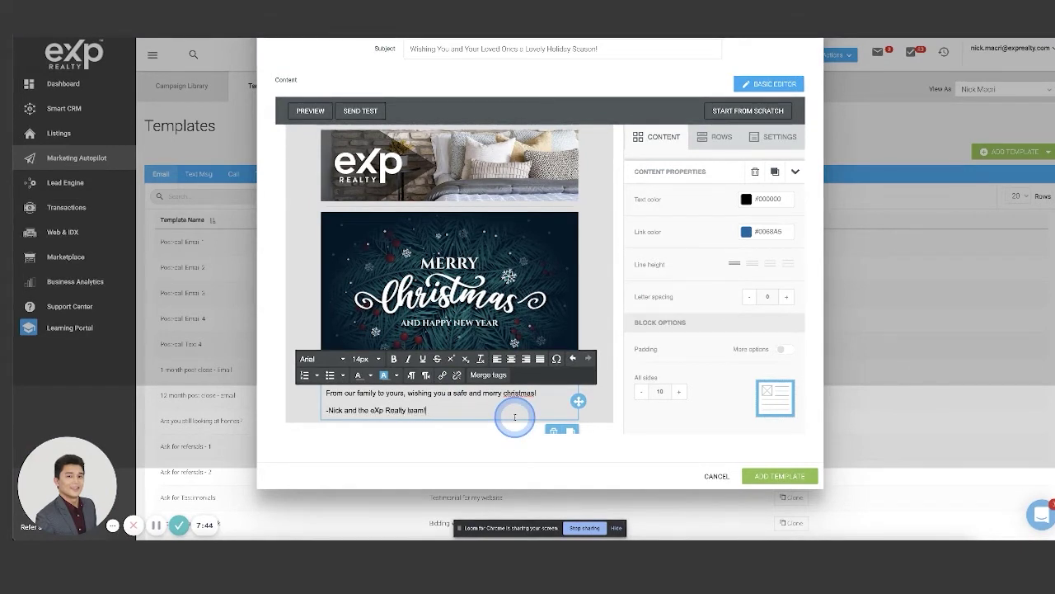
pyautogui.click(452, 437)
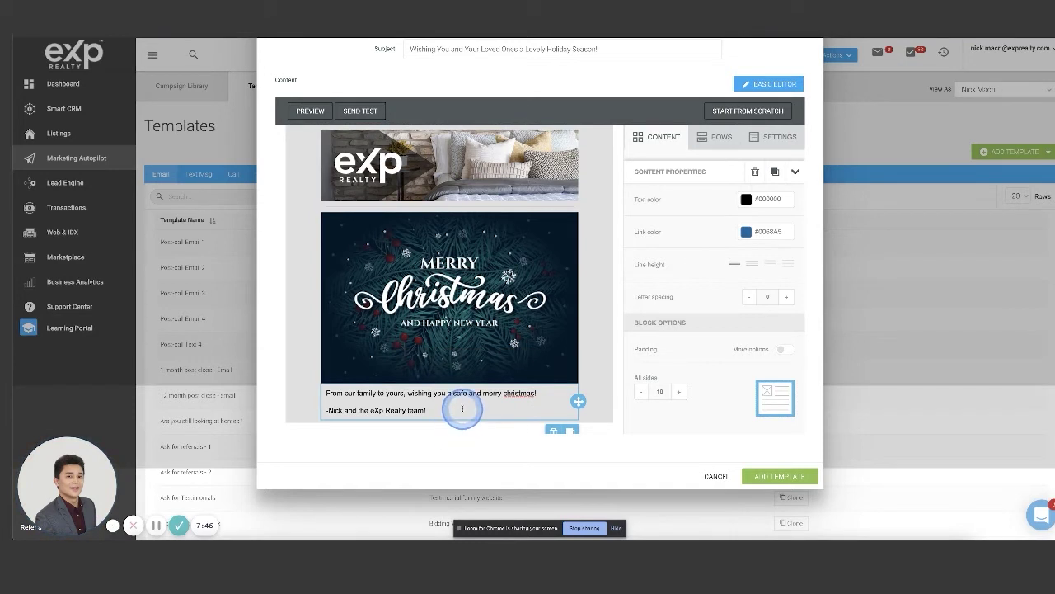
pyautogui.scroll(-1, 461, 410)
pyautogui.click(385, 400)
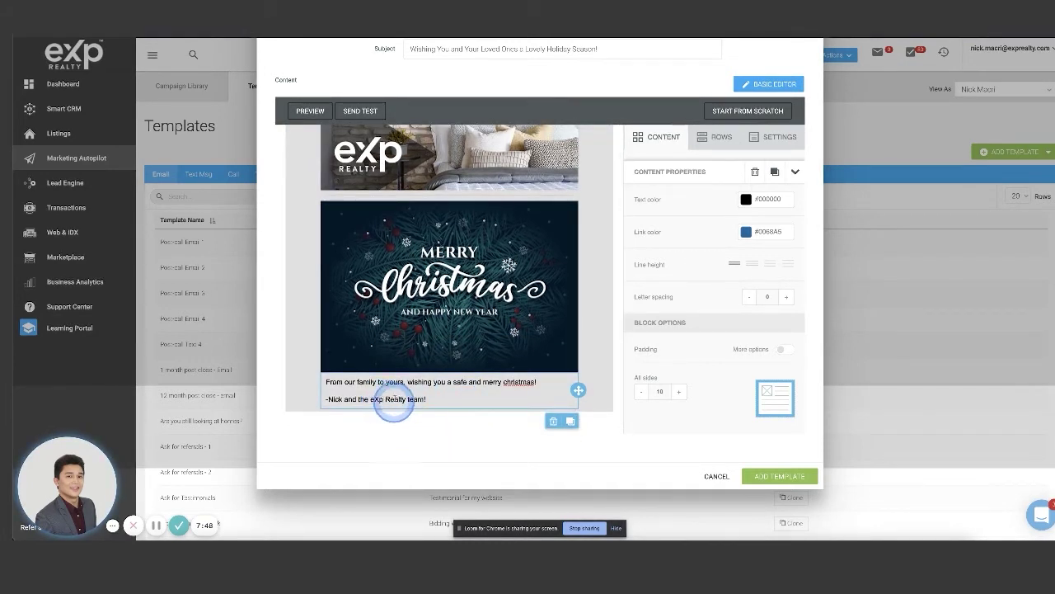
pyautogui.scroll(2, 404, 419)
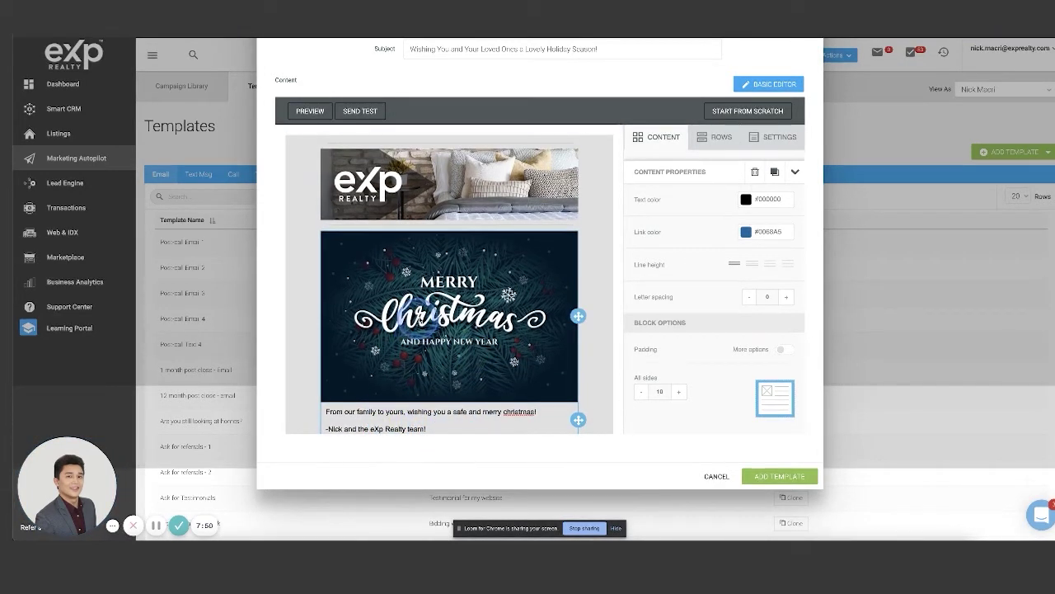
# Step: Drag a Social block below the sign-off, adding Facebook, Twitter, Instagram and LinkedIn icons
pyautogui.scroll(-2, 392, 328)
pyautogui.click(392, 328)
pyautogui.scroll(2, 391, 327)
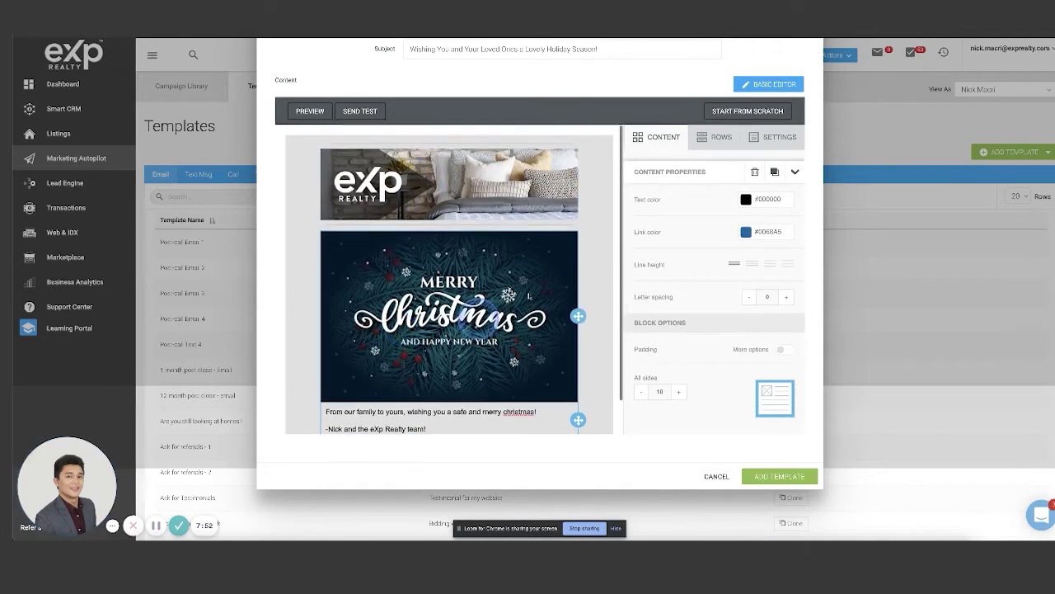
pyautogui.scroll(-2, 461, 314)
pyautogui.click(657, 140)
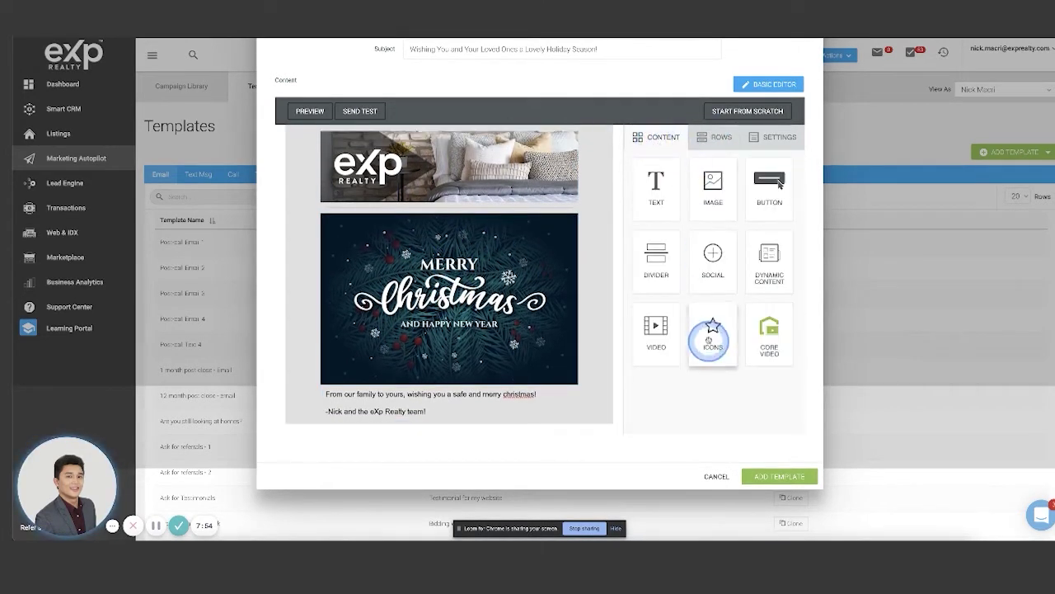
pyautogui.moveTo(713, 262); pyautogui.dragTo(438, 427)
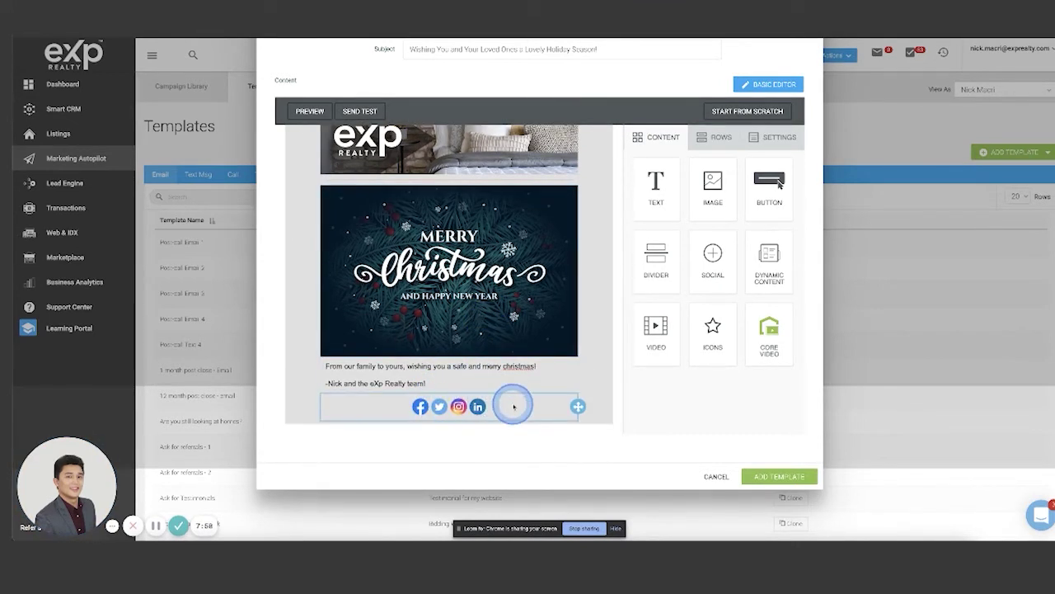
pyautogui.click(508, 402)
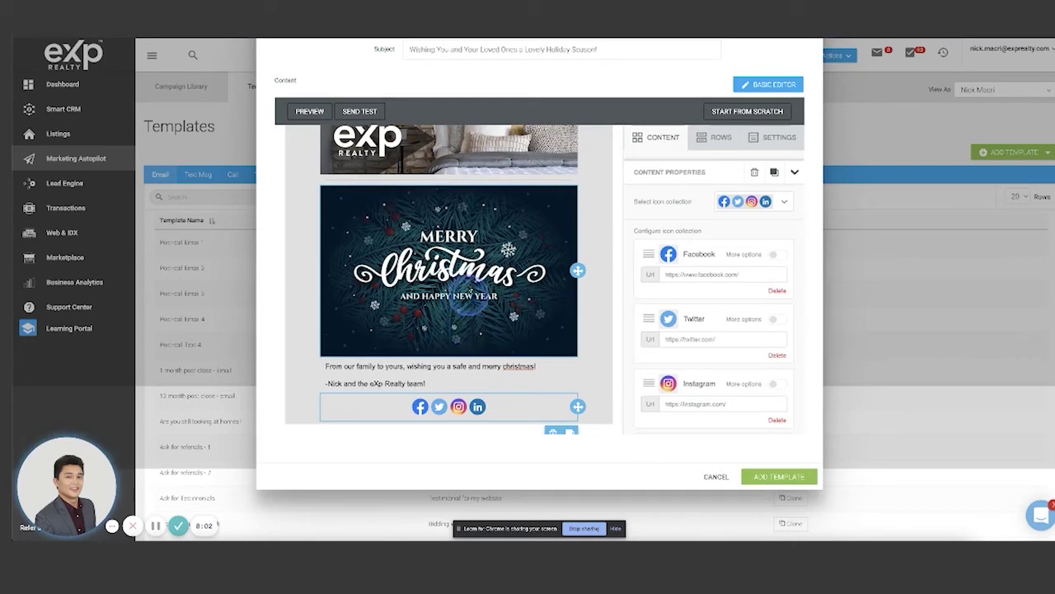
# Step: Select the Christmas image block to review its properties
pyautogui.click(466, 293)
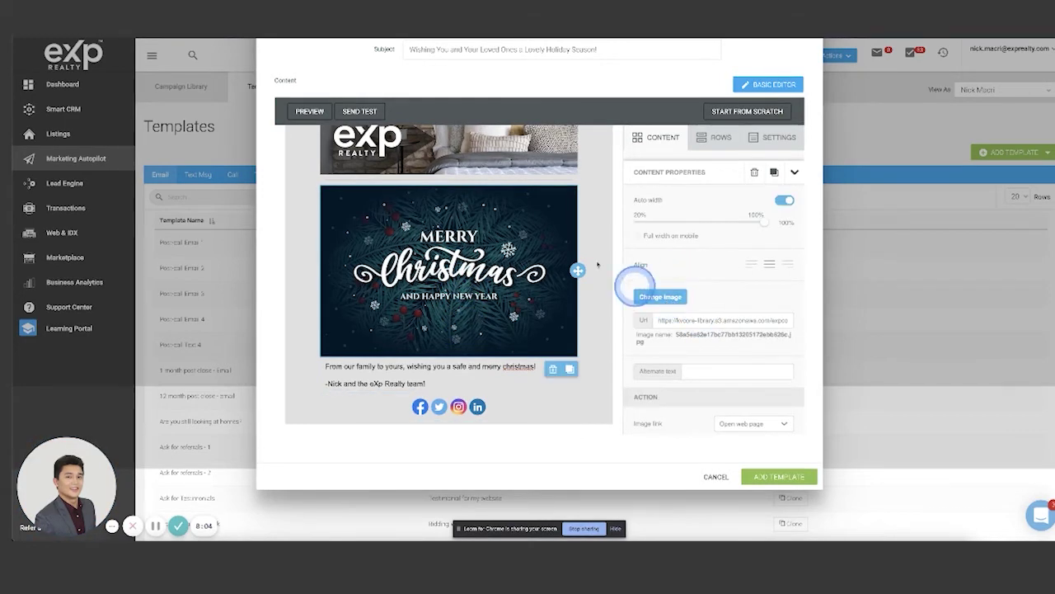
pyautogui.scroll(-2, 686, 384)
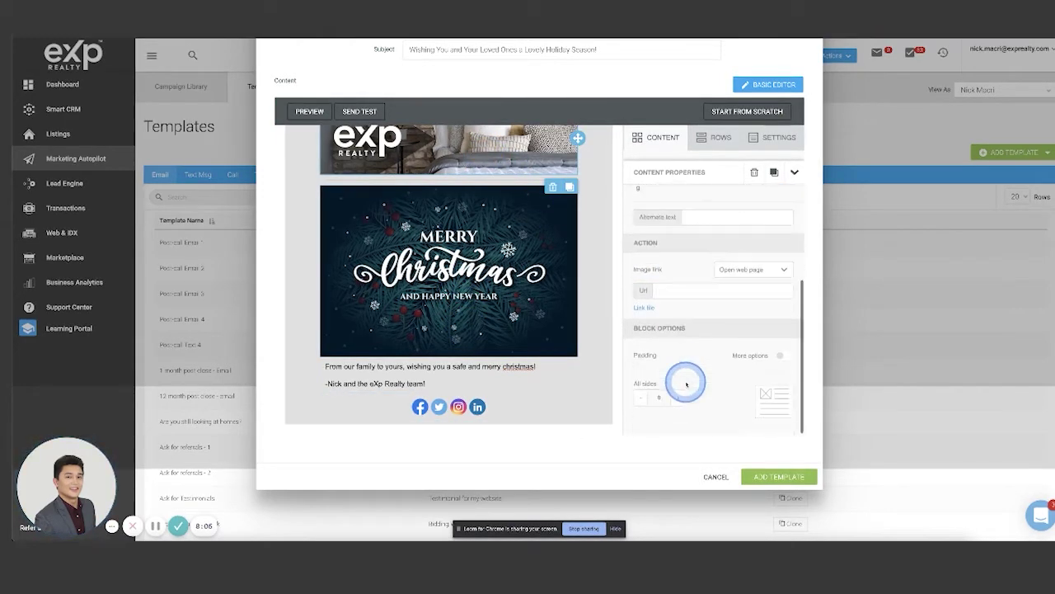
pyautogui.scroll(5, 700, 347)
pyautogui.scroll(-3, 730, 330)
pyautogui.scroll(-3, 539, 396)
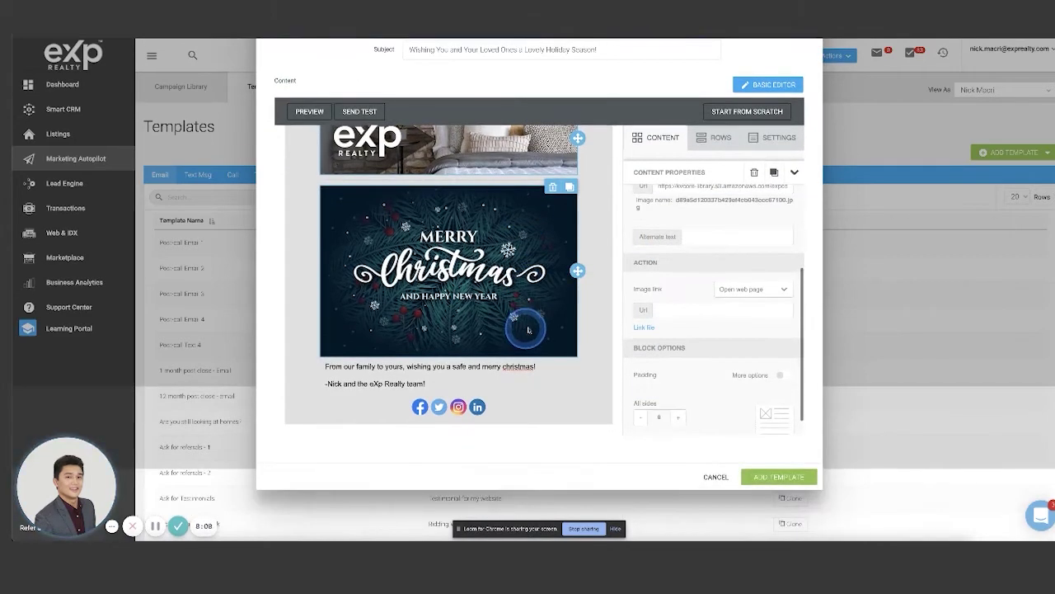
# Step: Copy the agent's profile handle from the Facebook link into the Twitter link
pyautogui.click(519, 413)
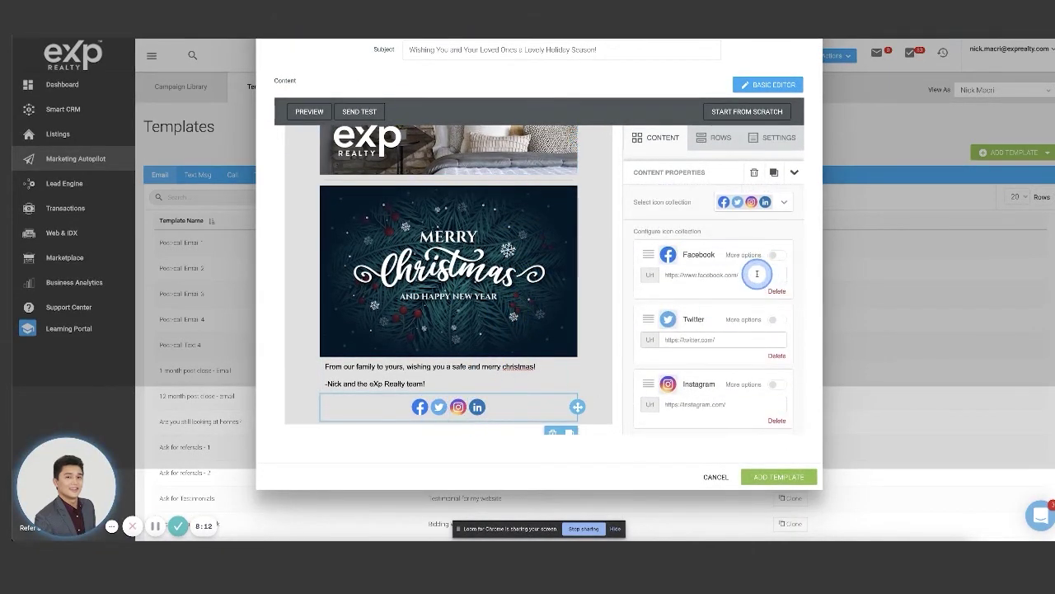
pyautogui.click(757, 273)
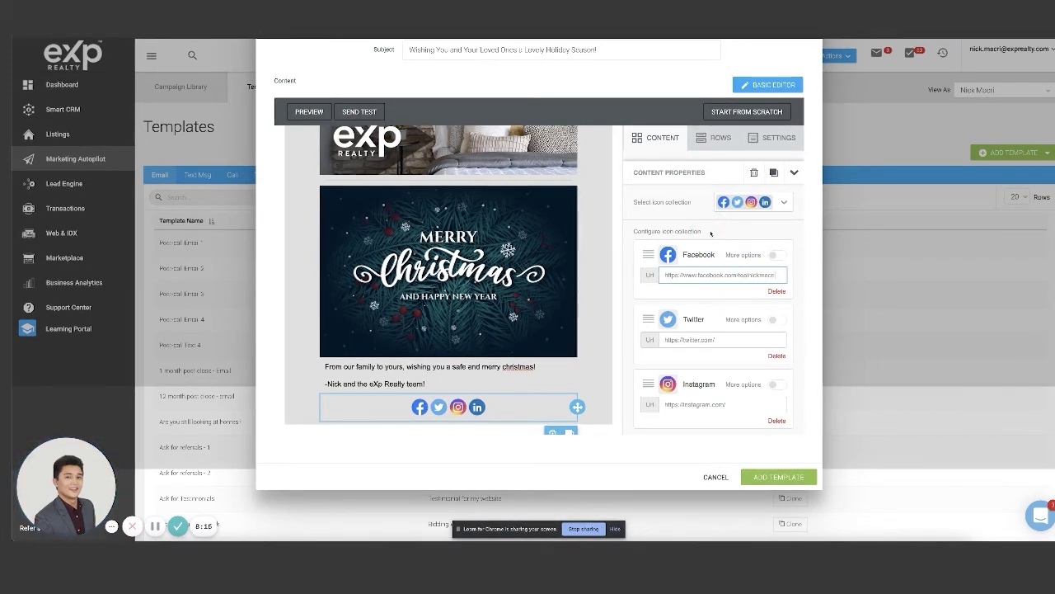
pyautogui.click(778, 276)
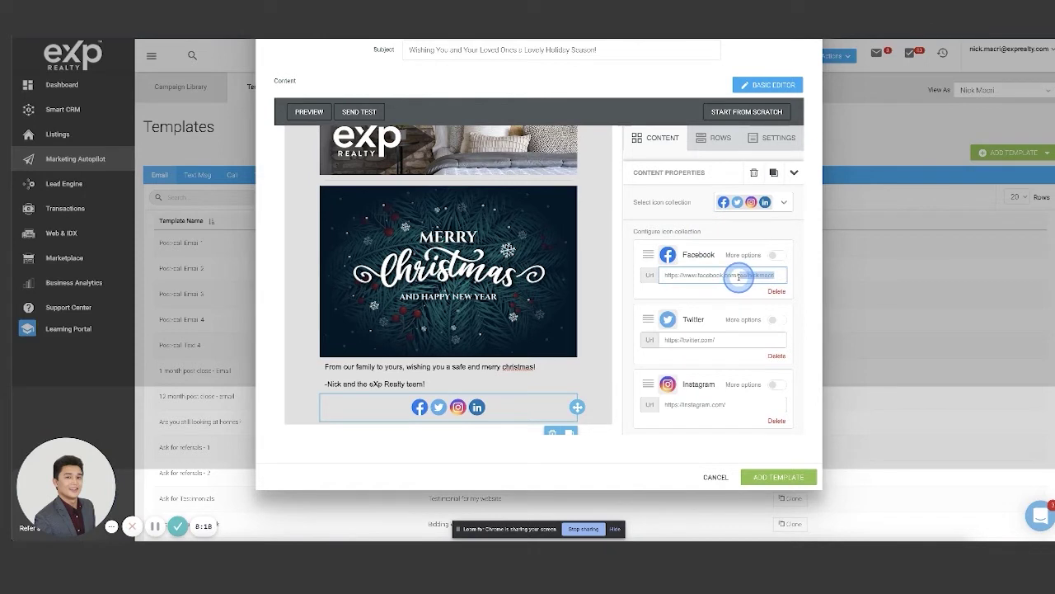
pyautogui.hotkey('ctrl', 'c')
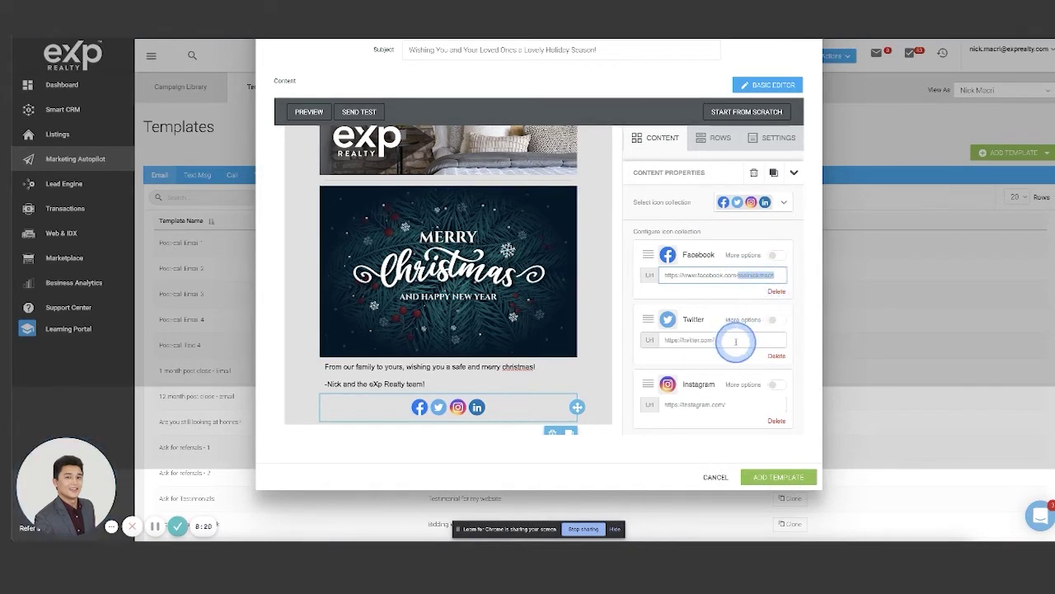
pyautogui.click(735, 338)
pyautogui.hotkey('ctrl', 'v')
# Step: Paste the profile handle into the Instagram link and remove LinkedIn from the icon row
pyautogui.scroll(-2, 708, 284)
pyautogui.click(745, 339)
pyautogui.hotkey('ctrl', 'v')
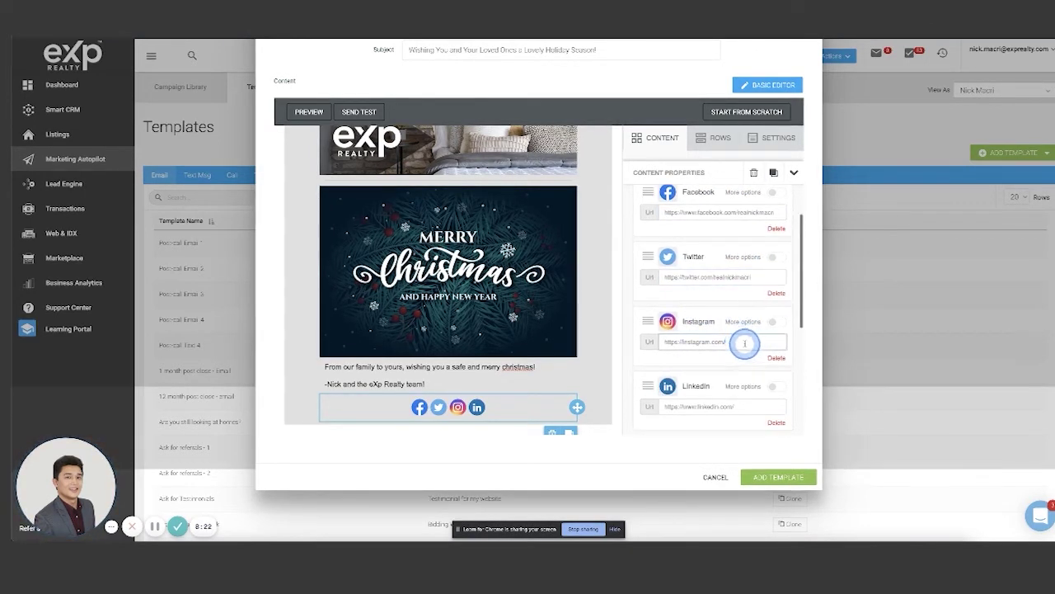
pyautogui.scroll(-1, 718, 329)
pyautogui.click(749, 367)
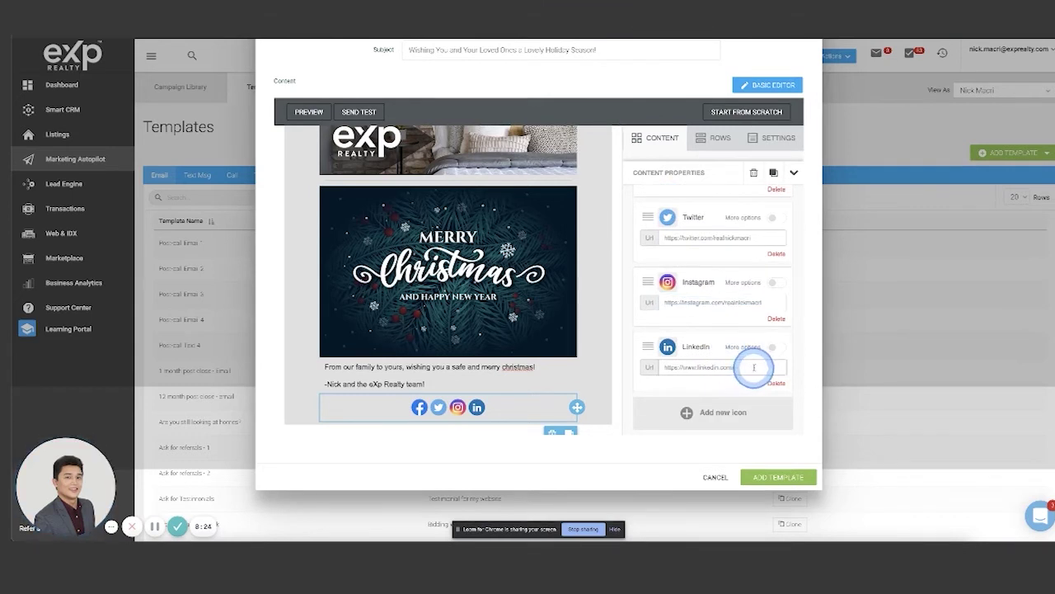
pyautogui.hotkey('ctrl', 'v')
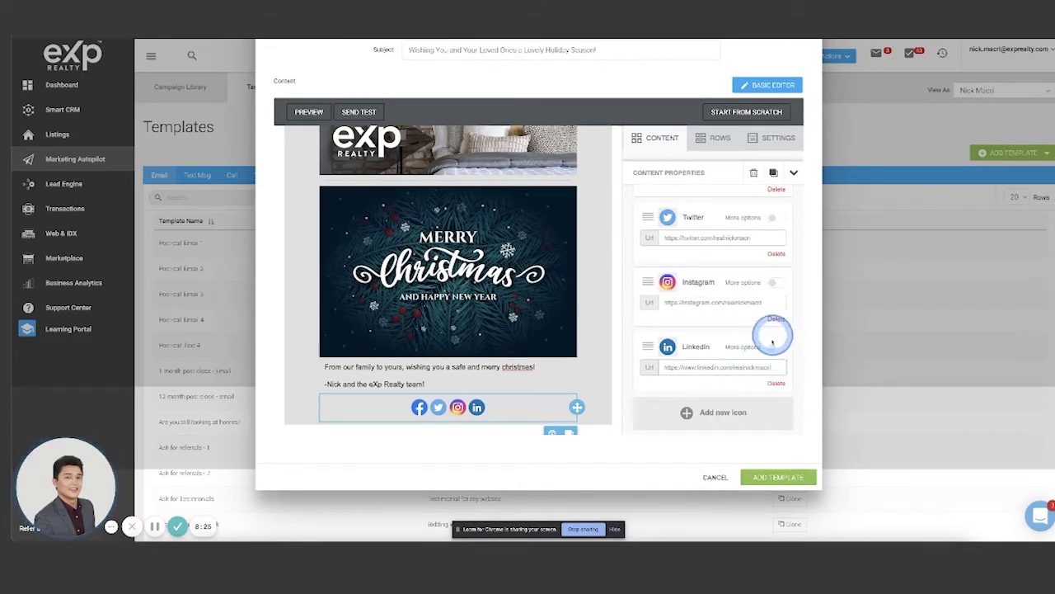
pyautogui.click(775, 382)
# Step: Check the Facebook icon's extra options, then return to the content blocks grid
pyautogui.scroll(2, 736, 325)
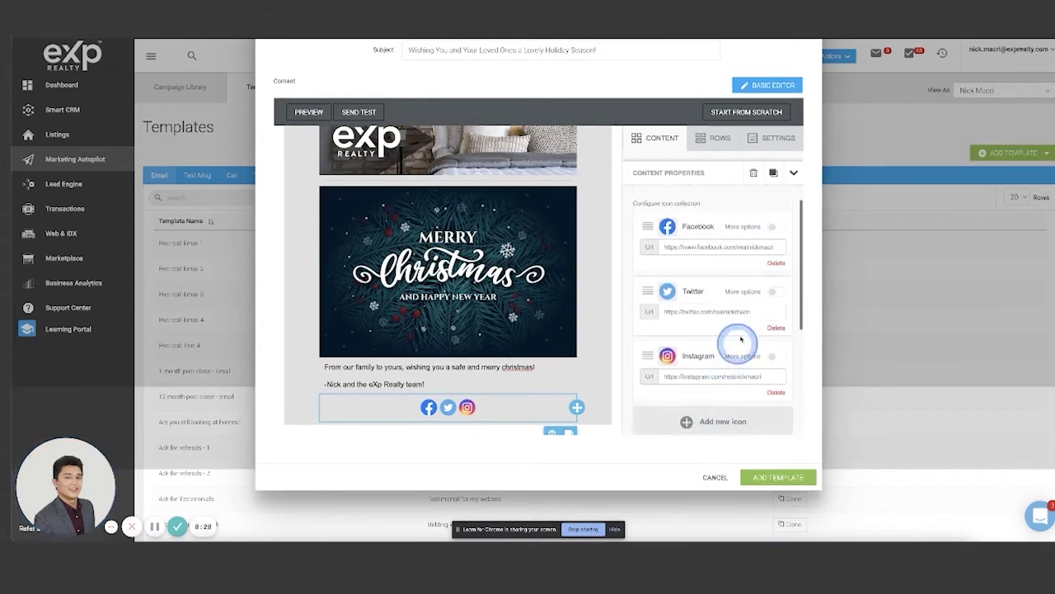
pyautogui.click(775, 227)
pyautogui.click(778, 227)
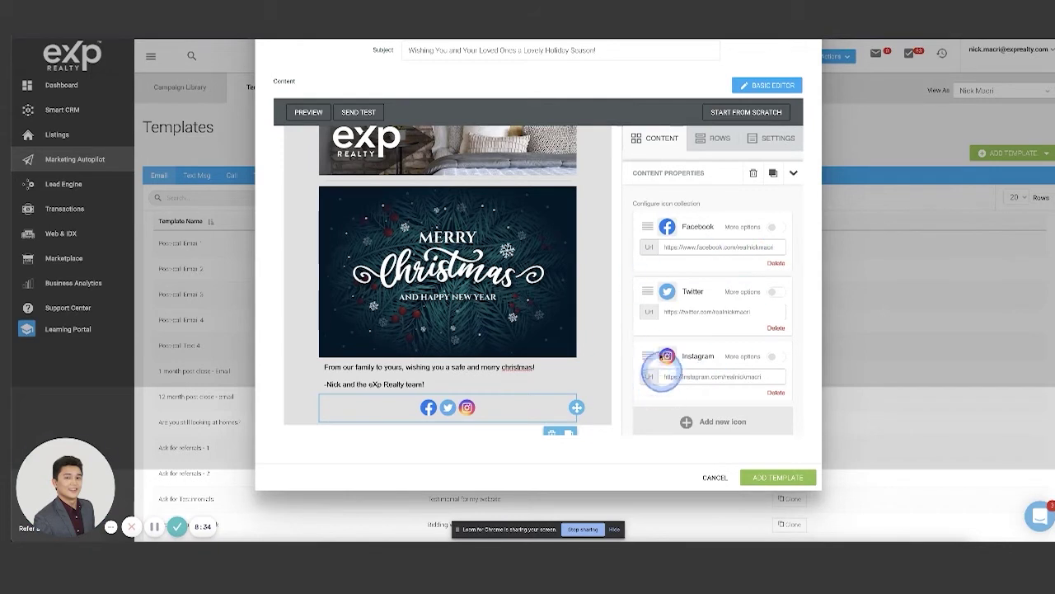
pyautogui.scroll(-3, 664, 371)
pyautogui.scroll(4, 674, 377)
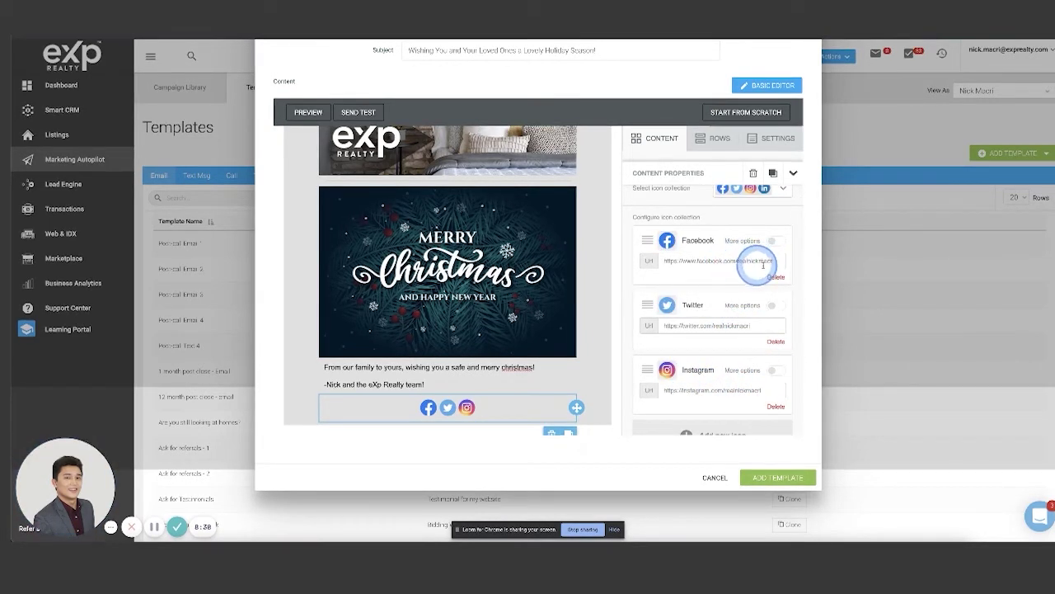
pyautogui.scroll(-3, 717, 330)
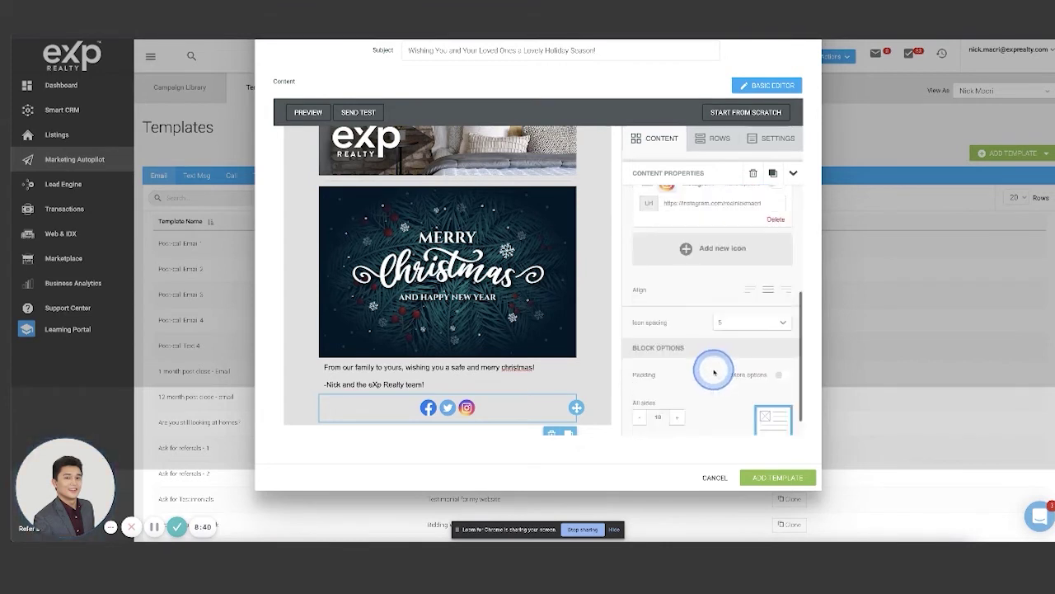
pyautogui.scroll(5, 709, 374)
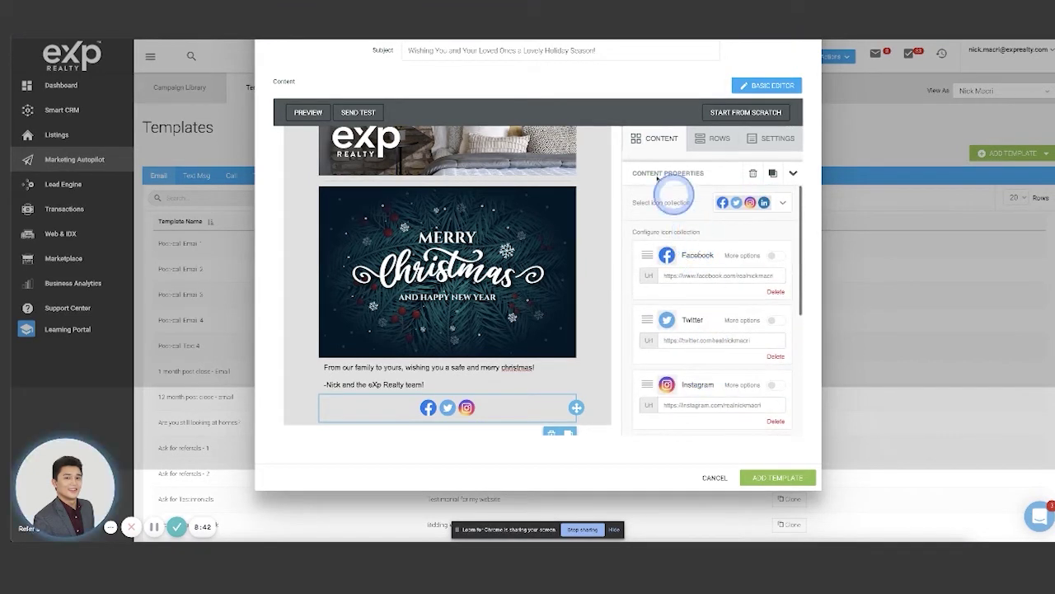
pyautogui.click(663, 133)
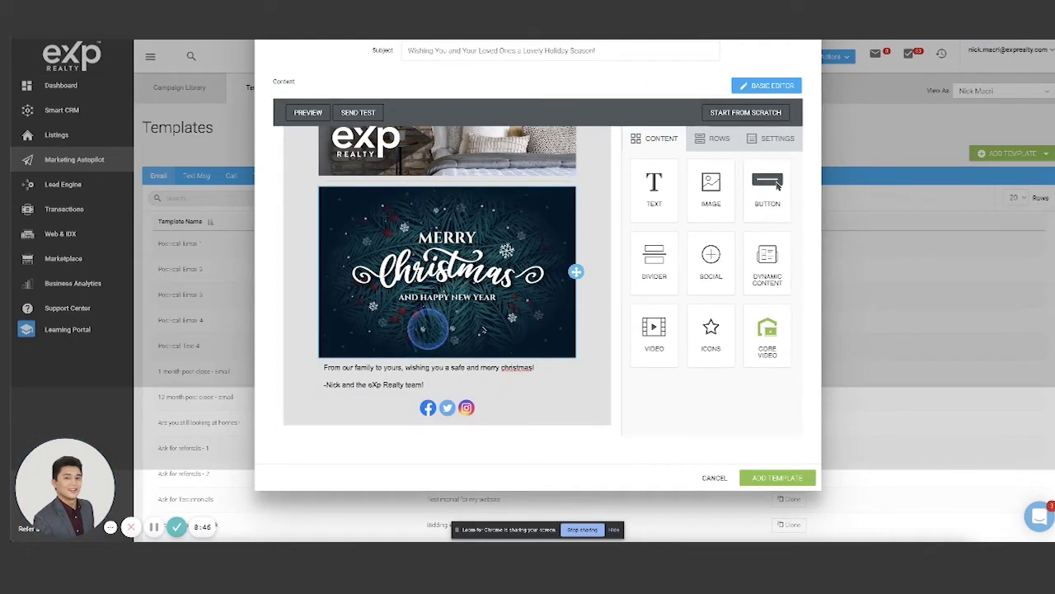
# Step: Delete the Merry Christmas image block and confirm its removal
pyautogui.scroll(1, 410, 272)
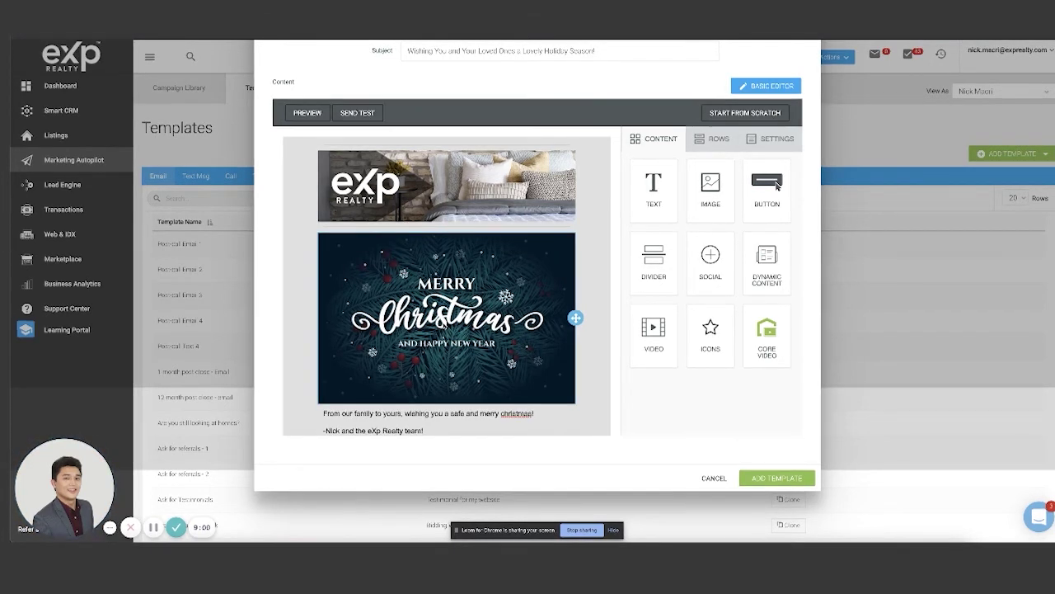
pyautogui.click(445, 313)
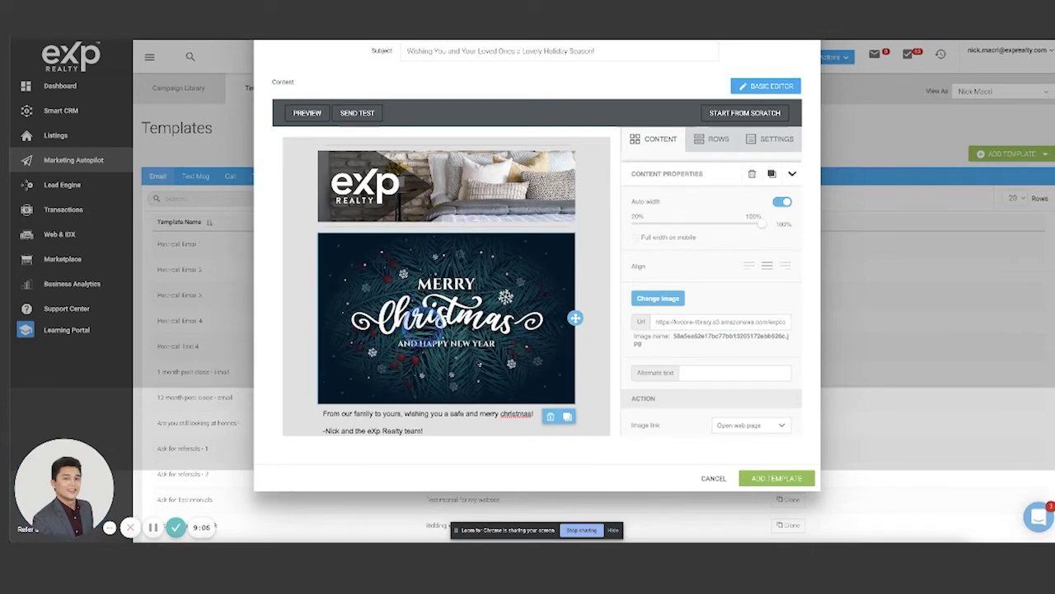
pyautogui.click(550, 418)
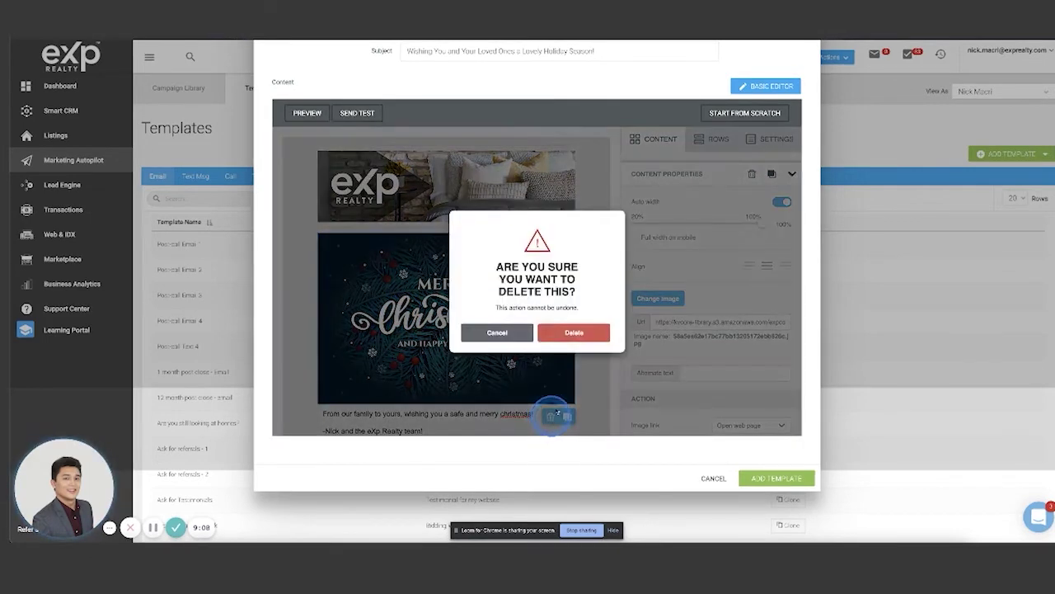
pyautogui.click(567, 330)
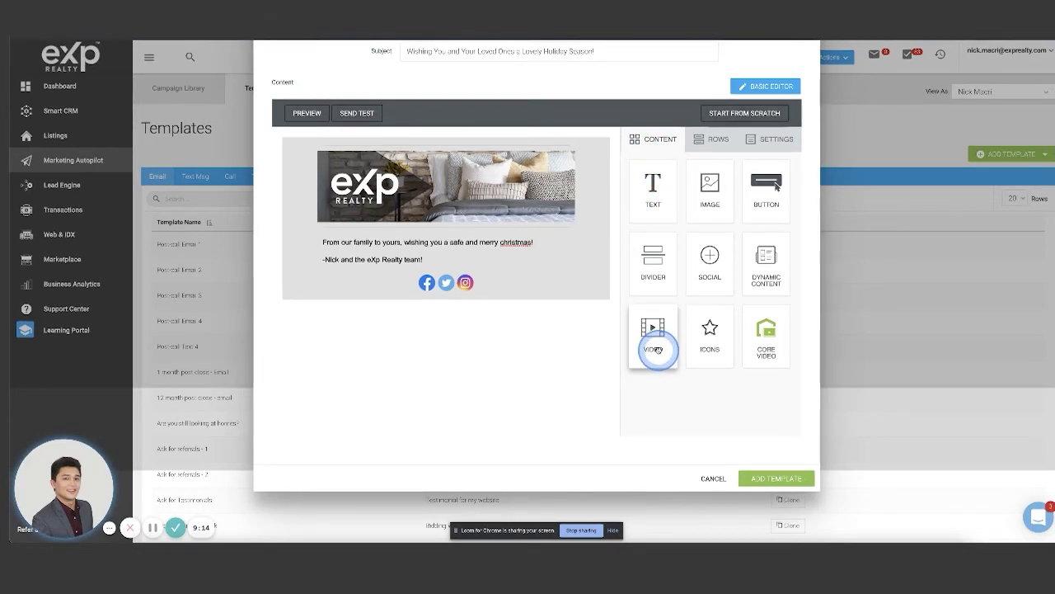
# Step: Drag the VIDEO tile into the email between the eXp banner and the greeting
pyautogui.moveTo(655, 348); pyautogui.dragTo(457, 230)
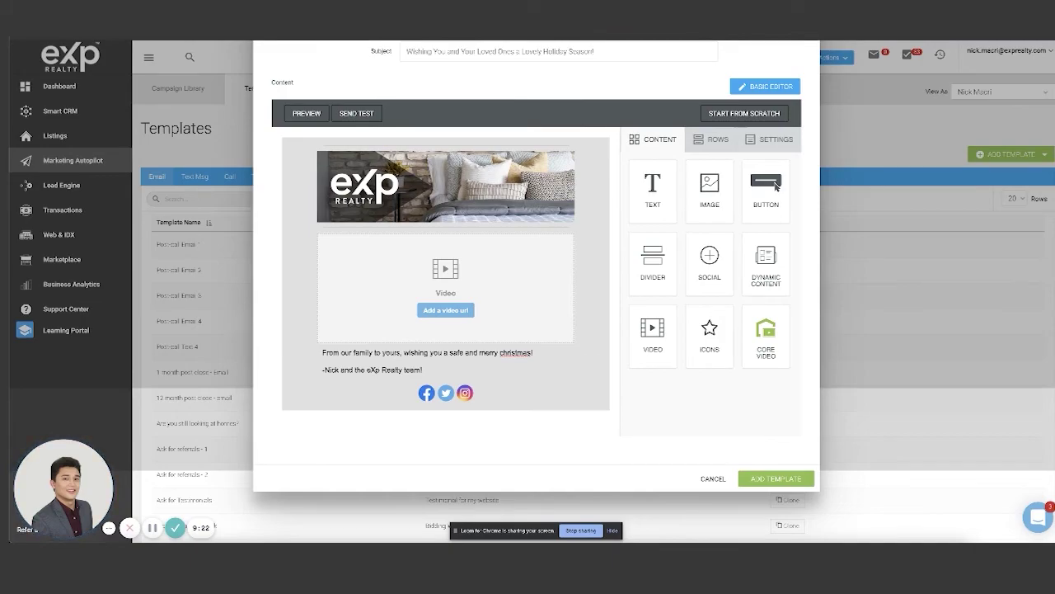
# Step: In YouTube, search for the agent's channel and open its VIDEOS tab
pyautogui.hotkey('alt', 'Tab')
pyautogui.click(530, 52)
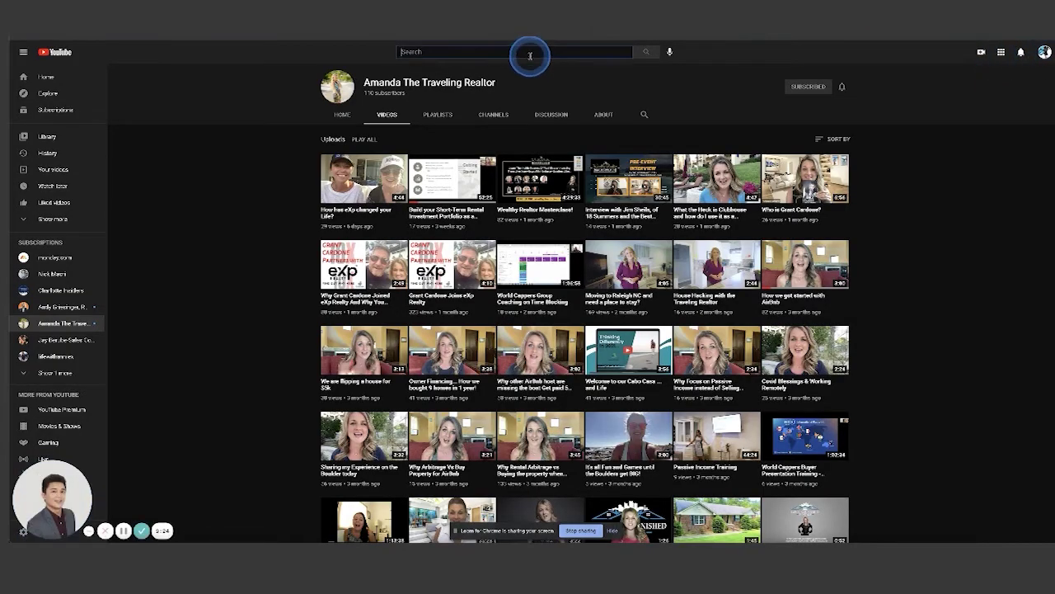
pyautogui.write('real nick macri')
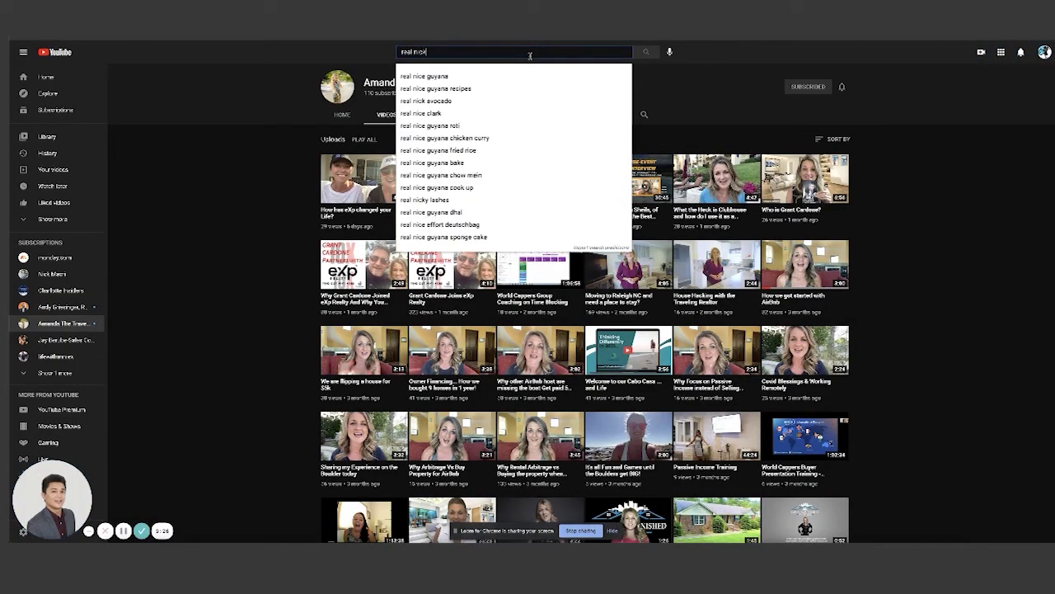
pyautogui.press('Return')
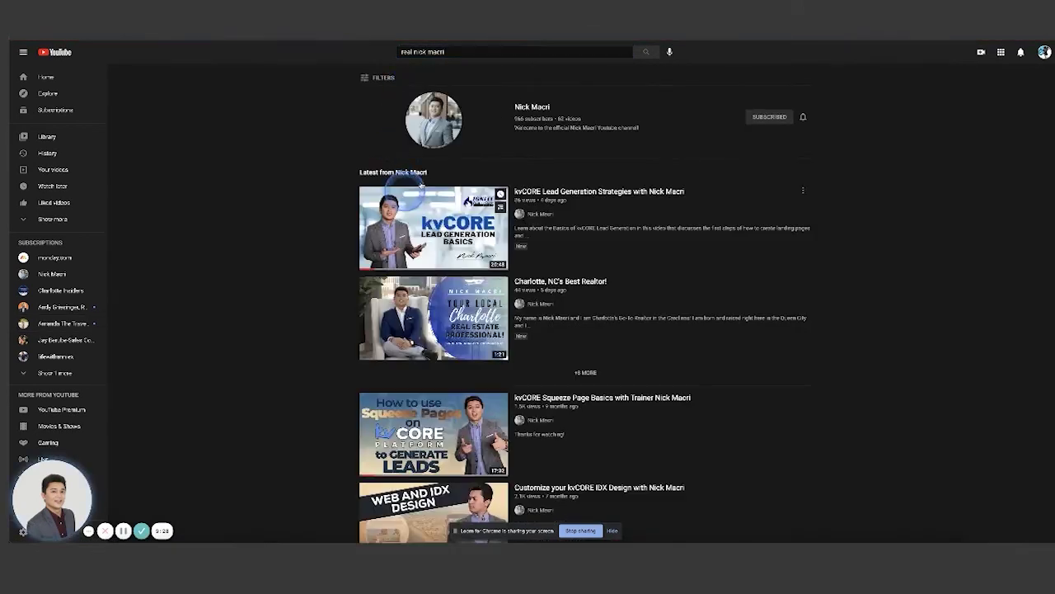
pyautogui.click(429, 122)
pyautogui.click(387, 268)
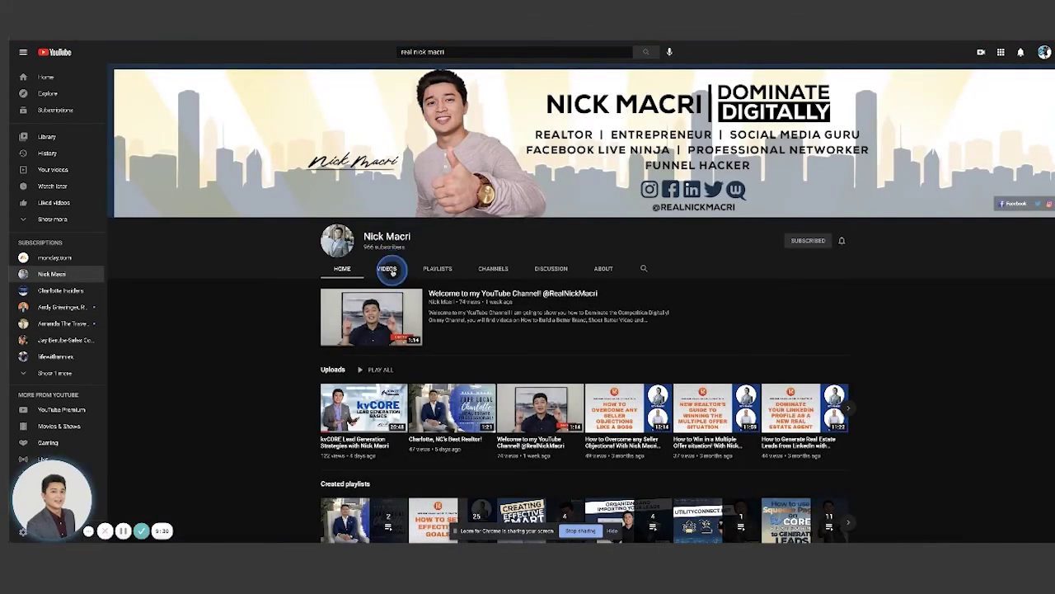
# Step: Open the kvCORE Lead Generation Strategies video and copy its page address
pyautogui.scroll(-2, 577, 294)
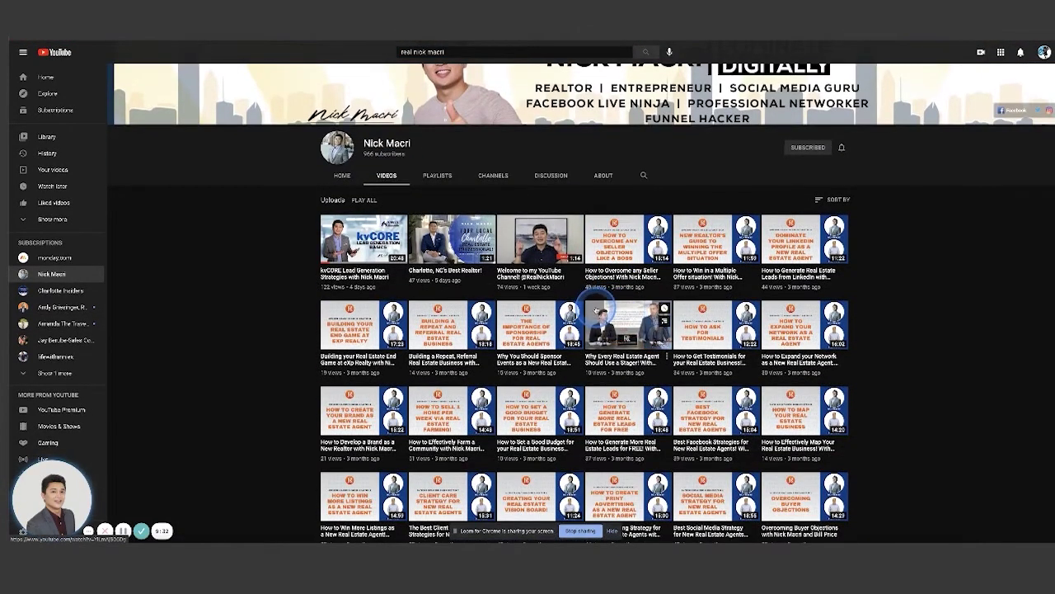
pyautogui.rightClick(375, 249)
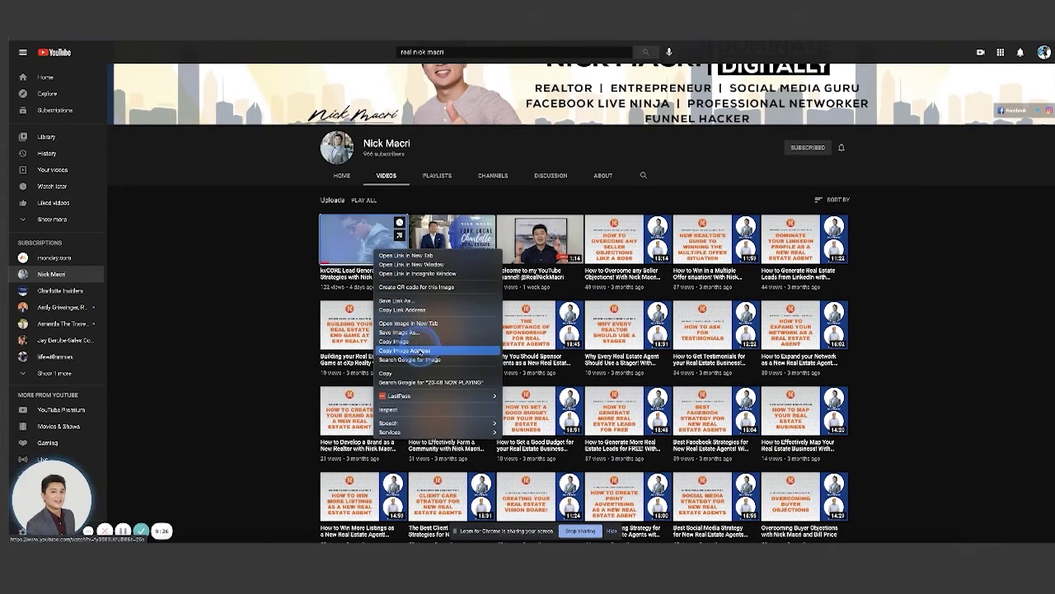
pyautogui.click(171, 282)
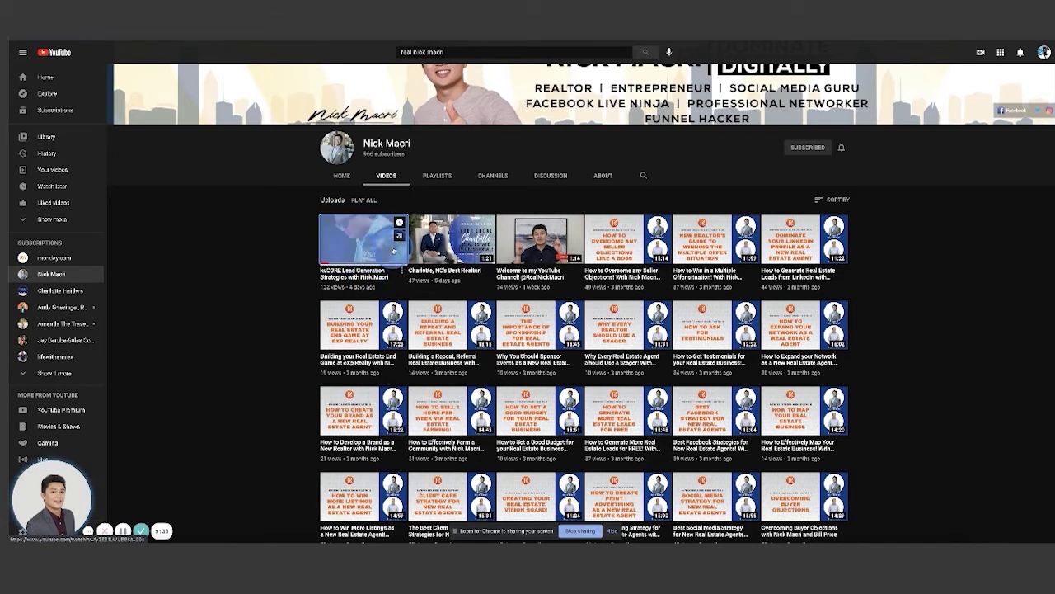
pyautogui.click(401, 271)
pyautogui.click(319, 269)
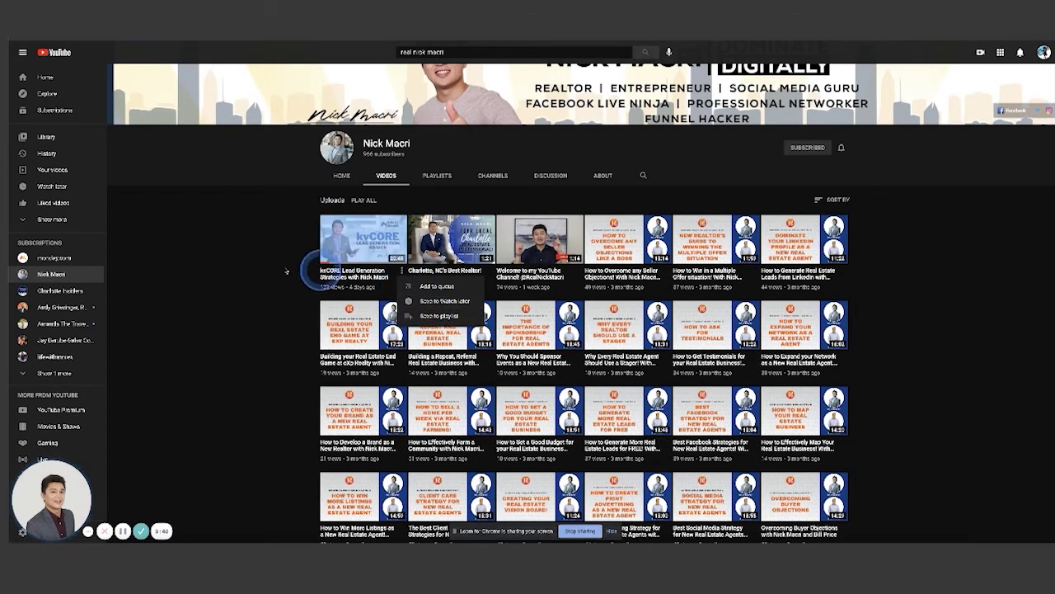
pyautogui.click(355, 240)
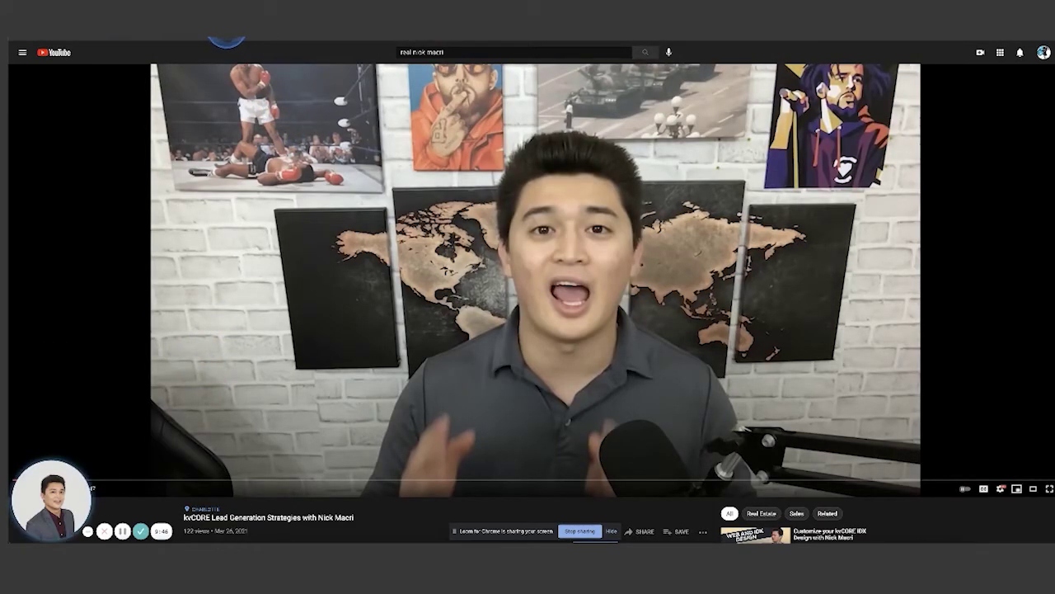
pyautogui.rightClick(194, 33)
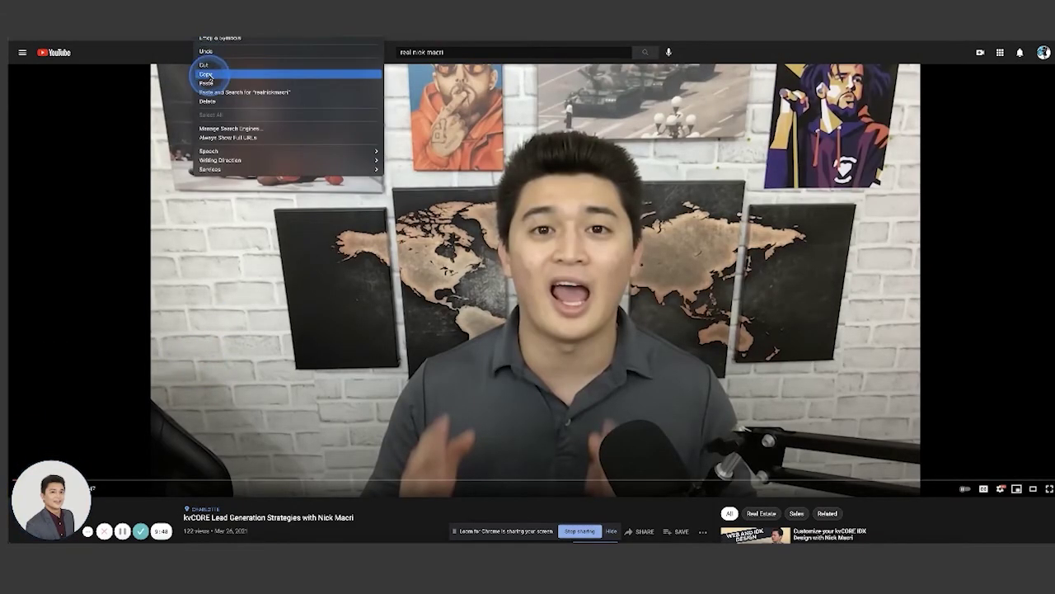
pyautogui.click(176, 72)
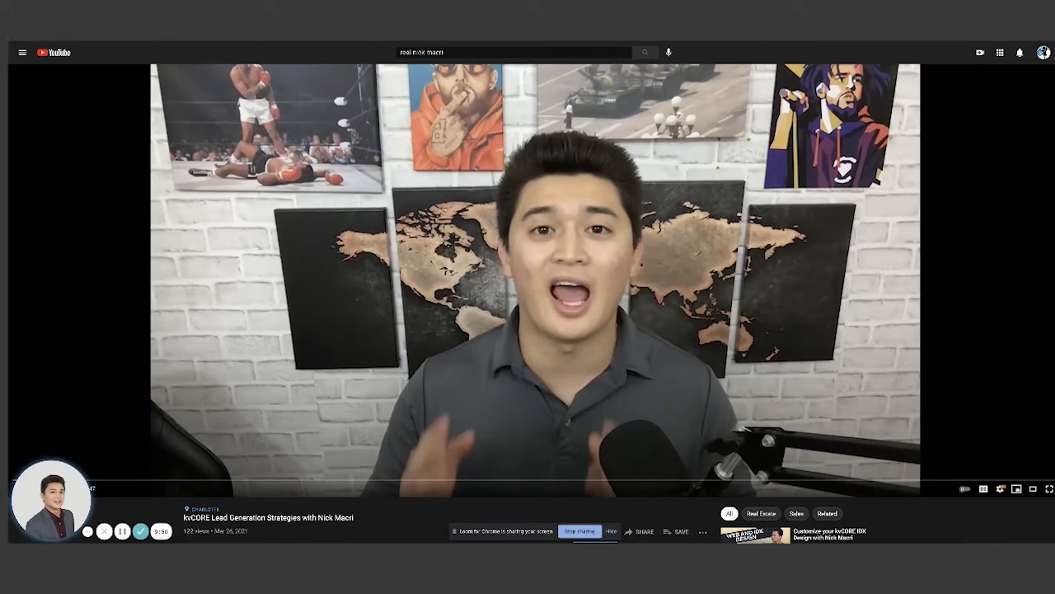
# Step: Paste the copied YouTube link into the video block's Video url field
pyautogui.hotkey('ctrl', 'Tab')
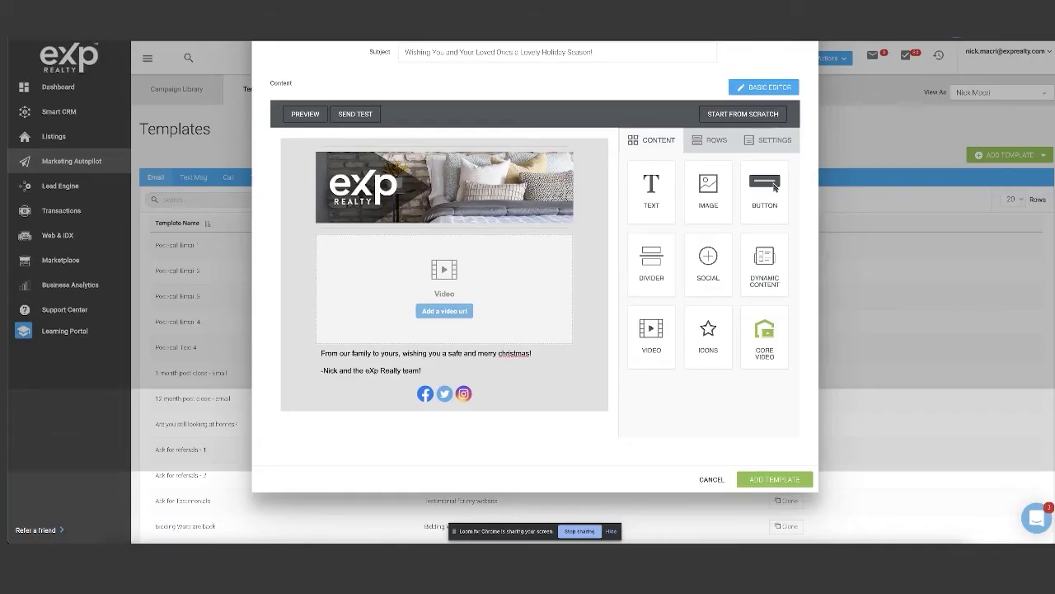
pyautogui.click(495, 298)
pyautogui.click(706, 206)
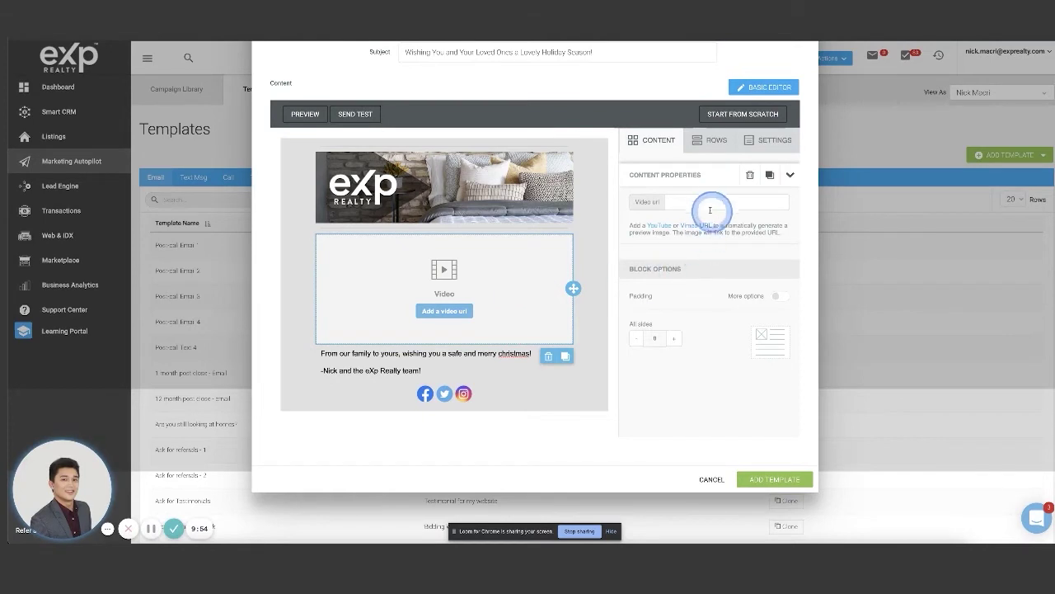
pyautogui.write('https://www.youtube.com/watch?v=ly3E81LWUB8&t=26s')
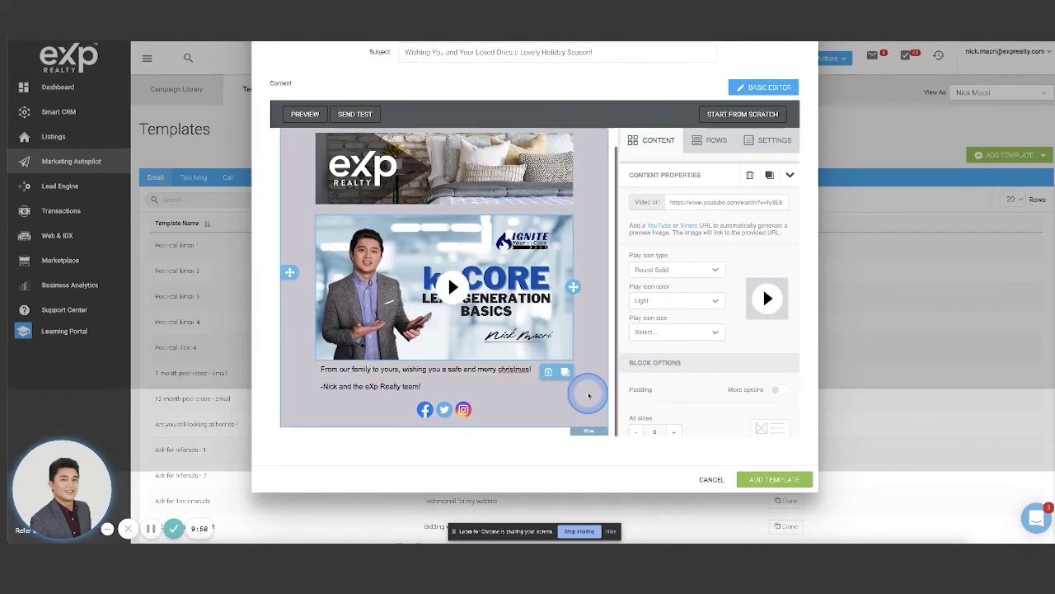
# Step: Check the video block's thumbnail and settings, then return to the content blocks grid
pyautogui.scroll(-1, 588, 393)
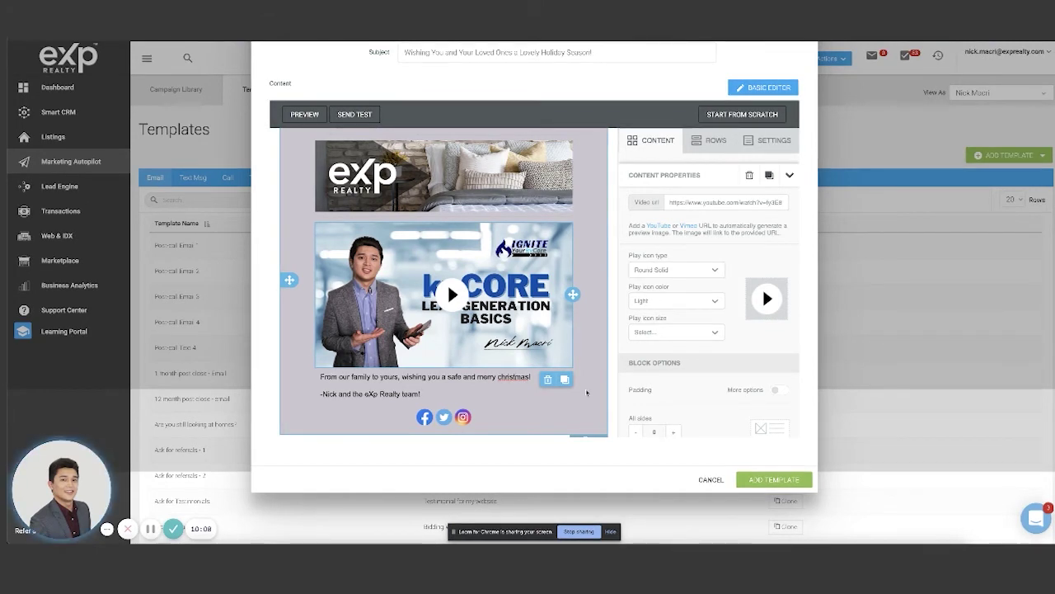
pyautogui.click(531, 316)
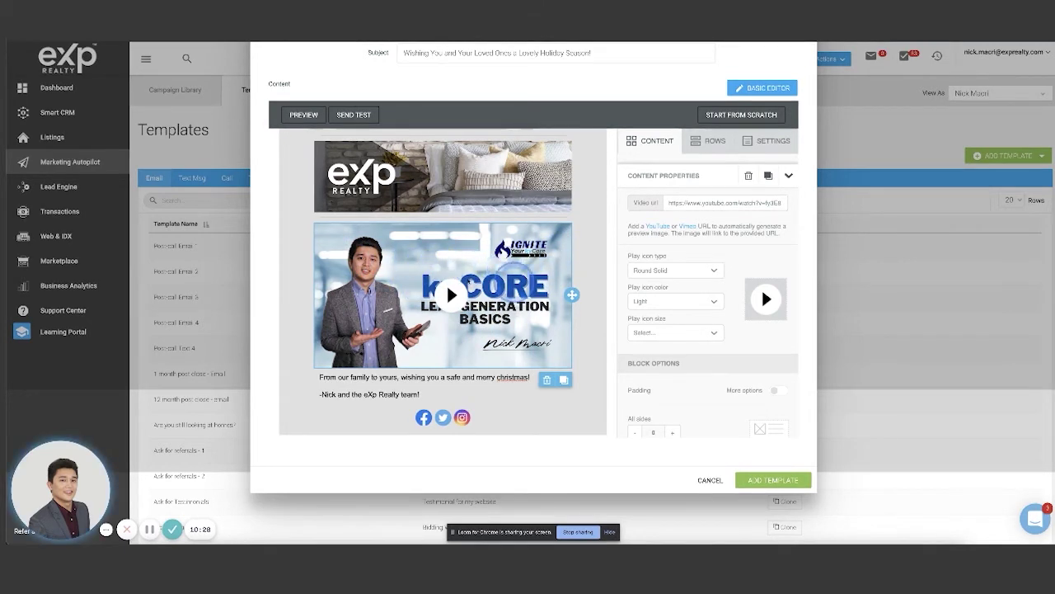
pyautogui.click(660, 141)
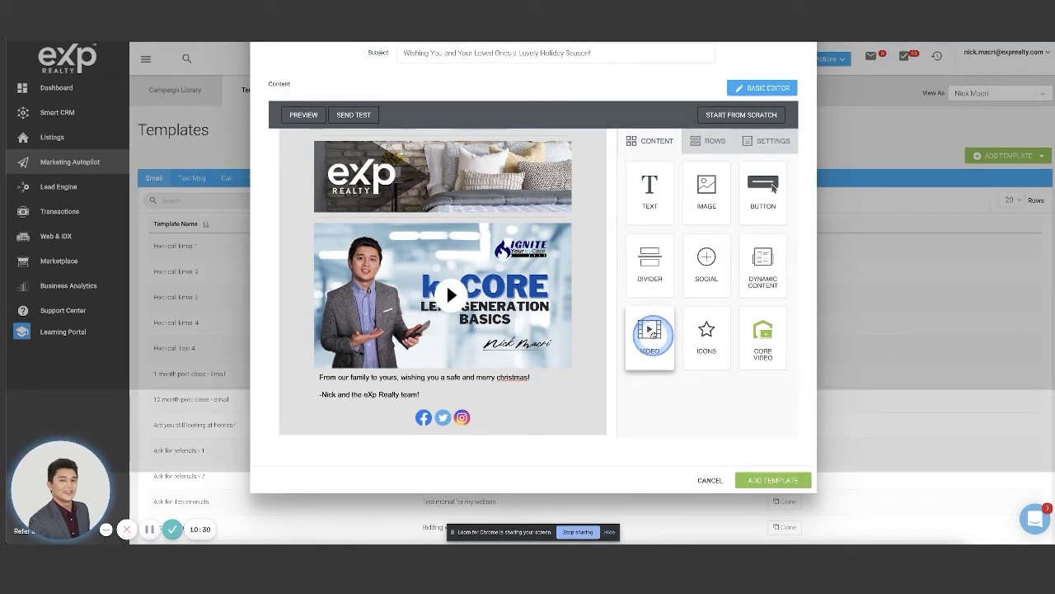
pyautogui.click(571, 297)
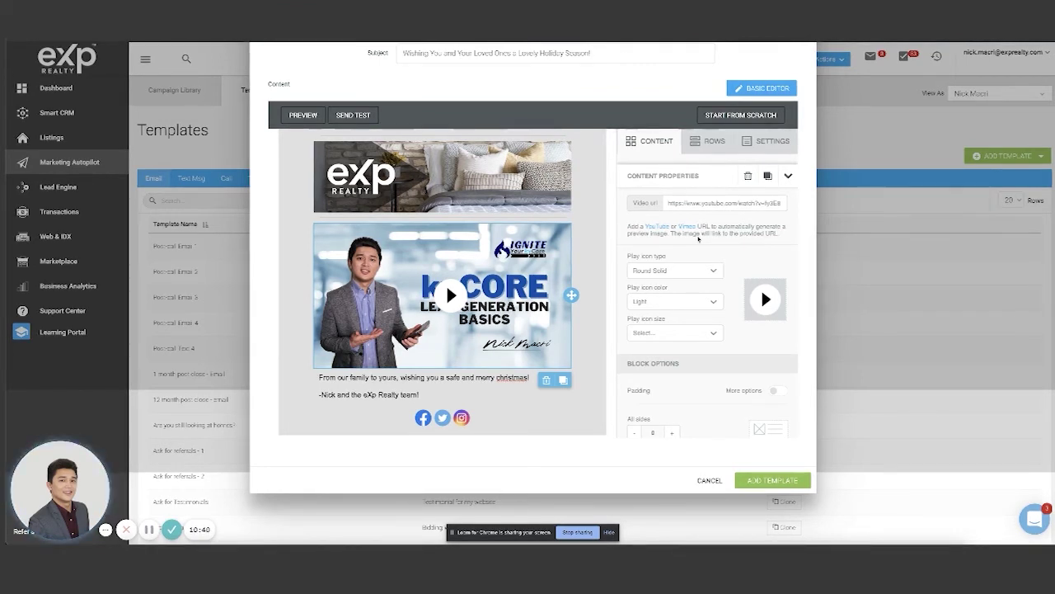
pyautogui.click(636, 207)
pyautogui.click(478, 272)
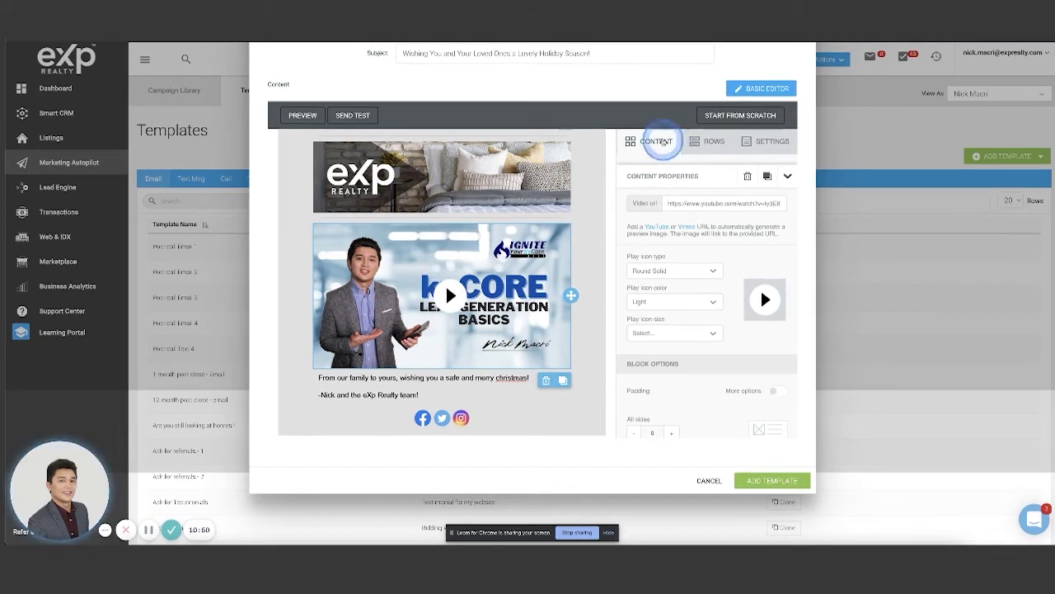
pyautogui.click(649, 141)
# Step: Delete the YouTube video block and confirm the removal
pyautogui.click(537, 274)
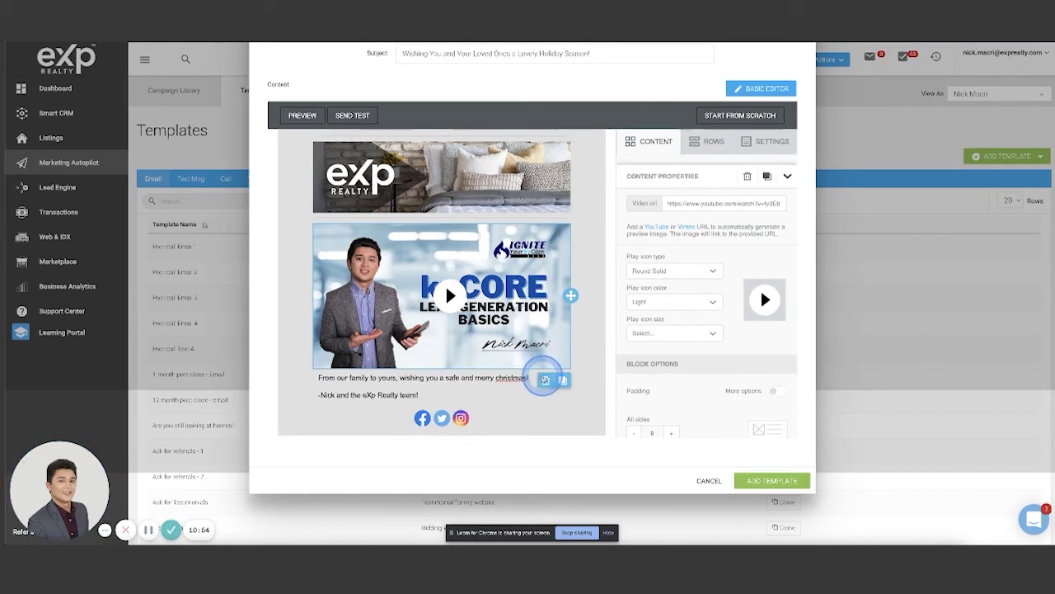
pyautogui.click(545, 381)
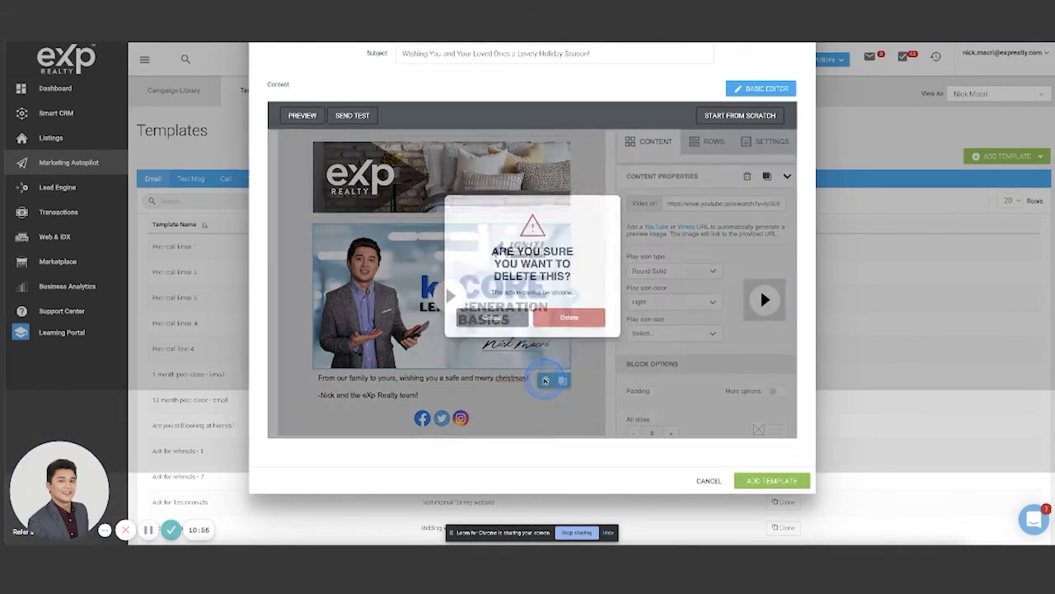
pyautogui.click(588, 336)
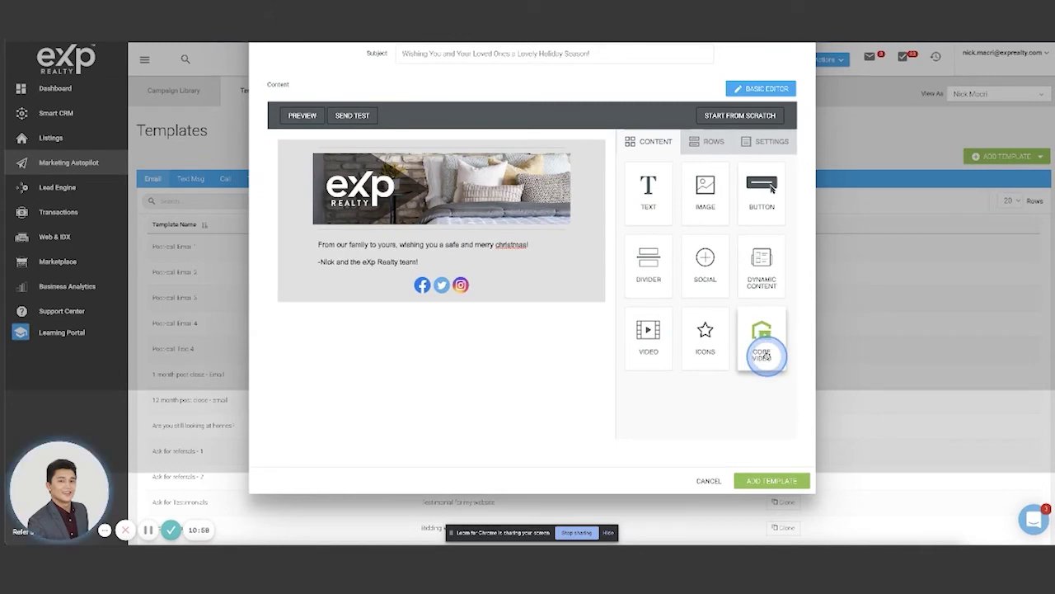
# Step: Place a Core Video block under the banner and insert the fourth library video
pyautogui.moveTo(766, 354); pyautogui.dragTo(460, 282)
pyautogui.click(503, 418)
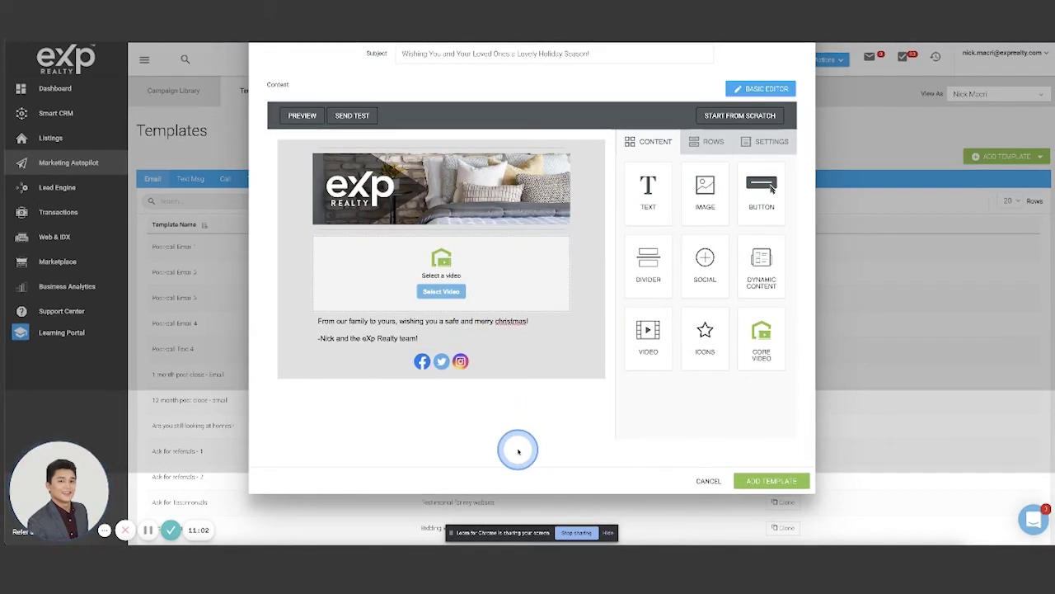
pyautogui.click(513, 434)
pyautogui.click(453, 286)
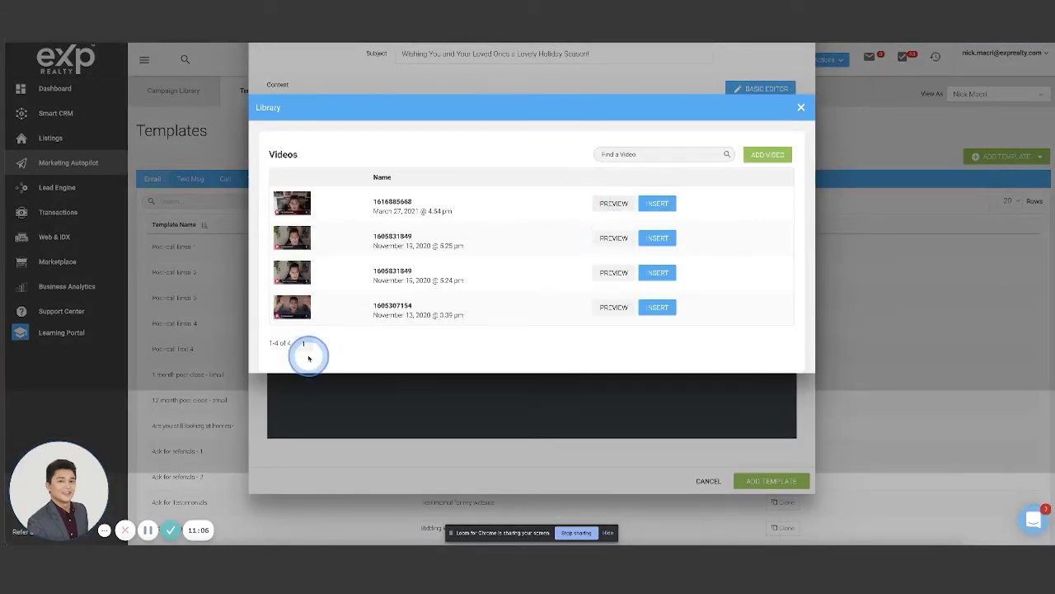
pyautogui.click(768, 153)
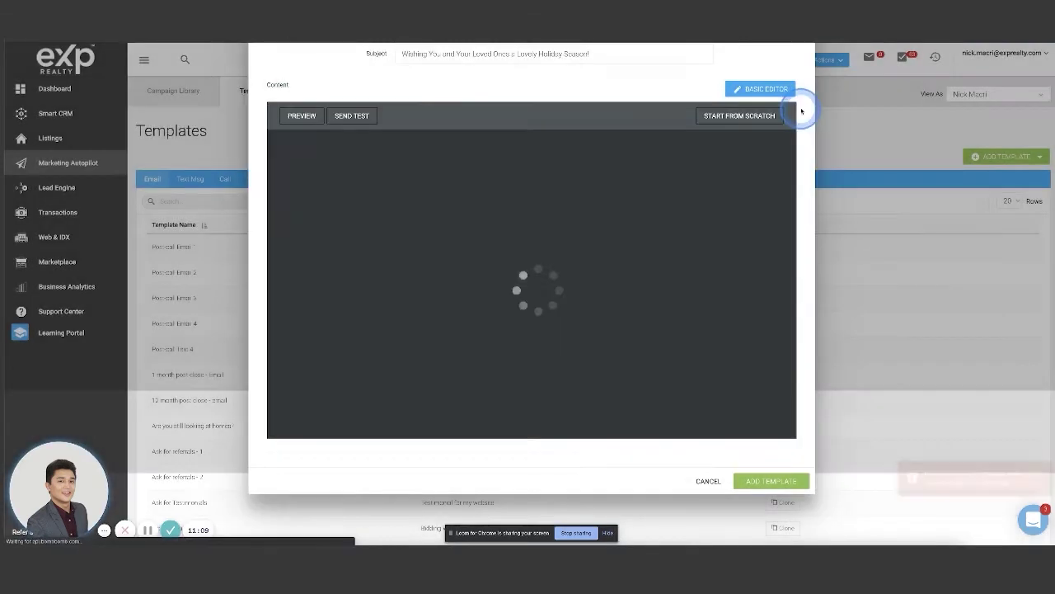
pyautogui.click(801, 107)
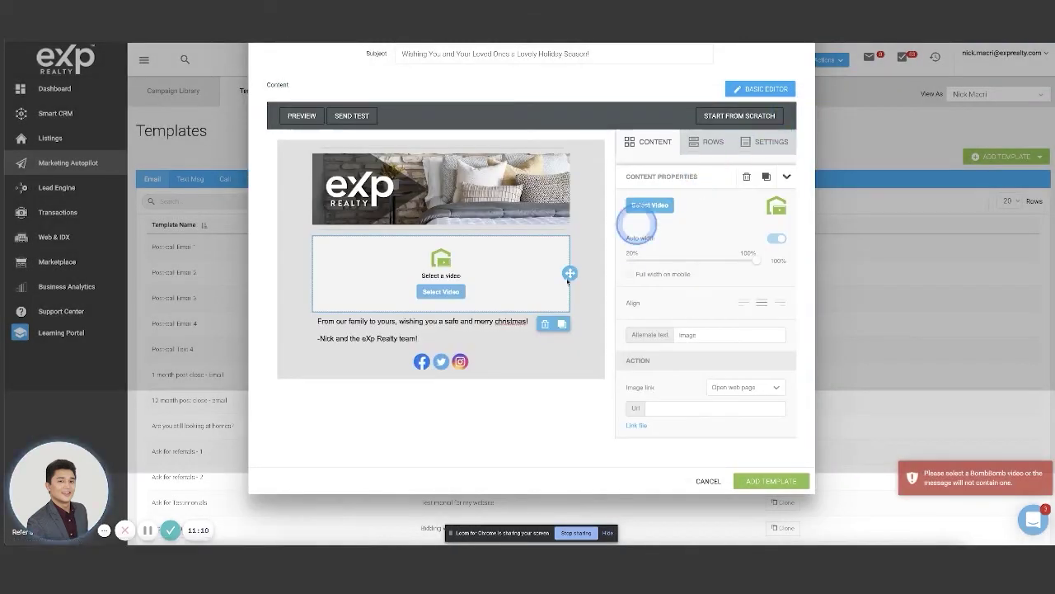
pyautogui.click(455, 301)
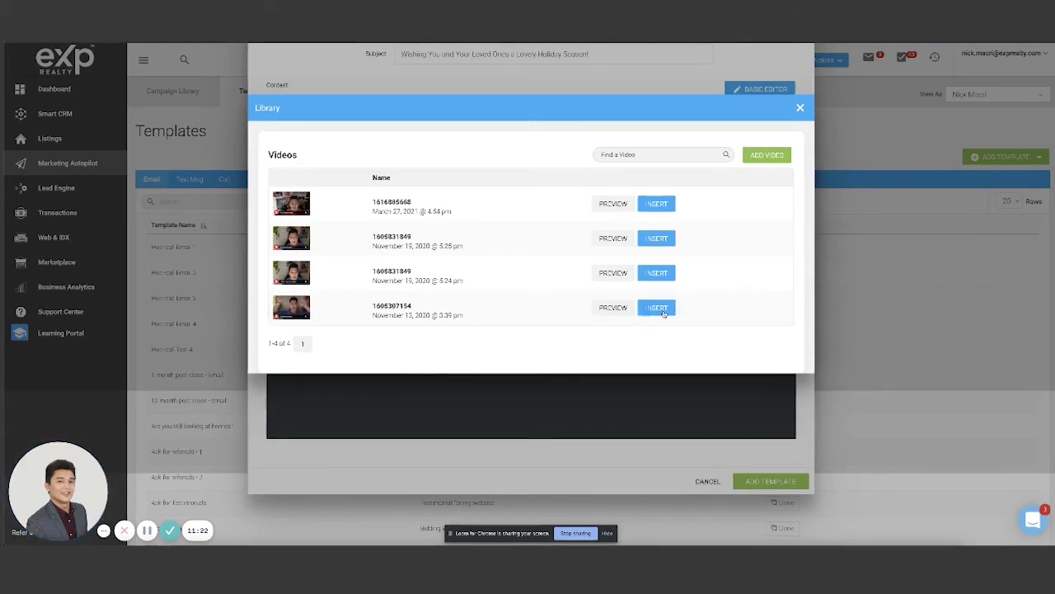
pyautogui.click(665, 310)
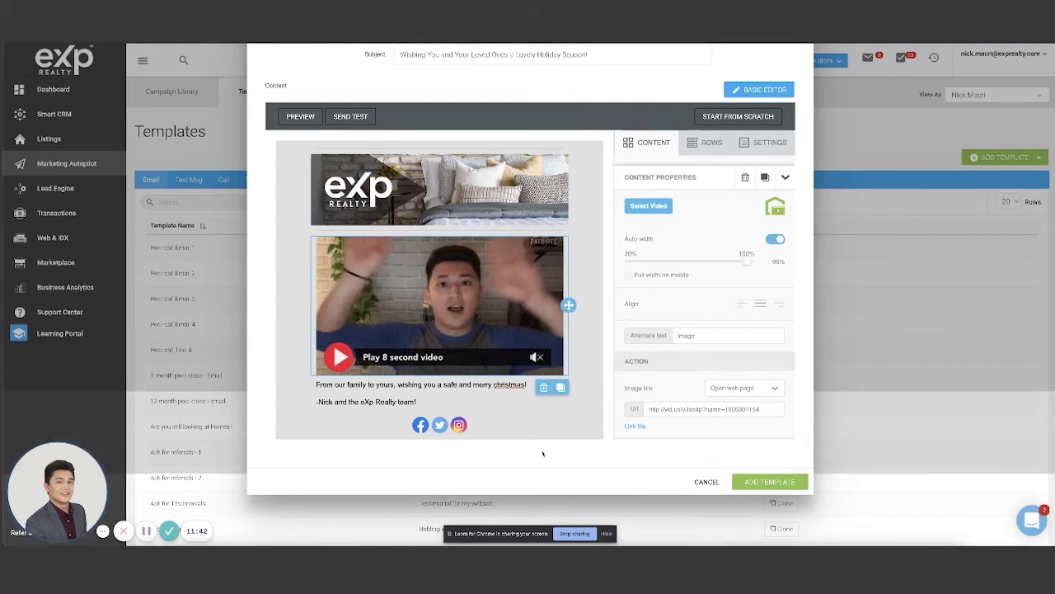
# Step: Change 'merry' to 'Merry' so the greeting ends 'wishing you a safe and Merry Christmas!'
pyautogui.click(518, 401)
pyautogui.rightClick(512, 384)
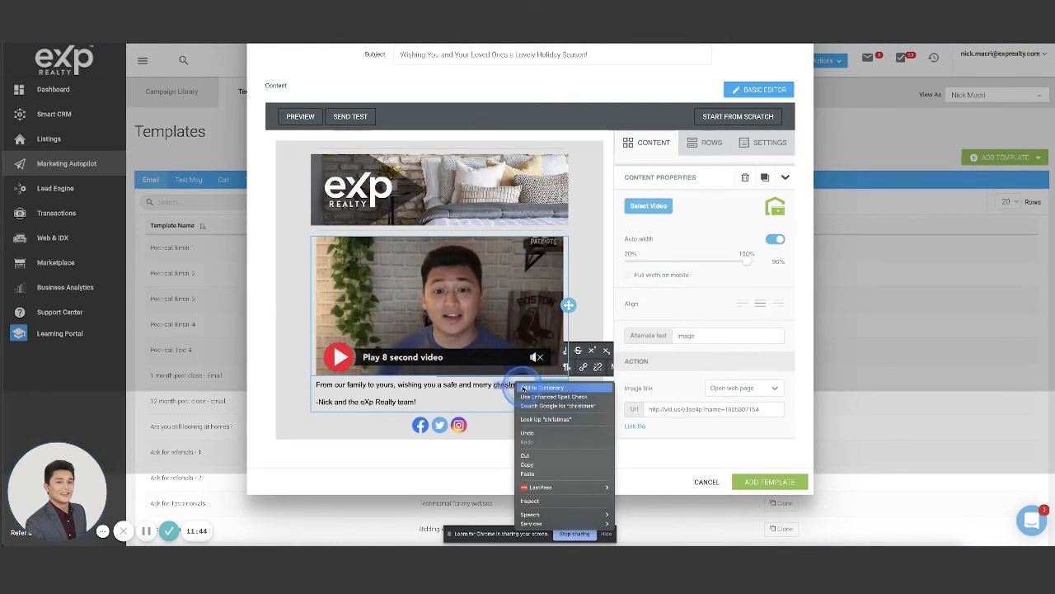
pyautogui.click(496, 382)
pyautogui.click(502, 410)
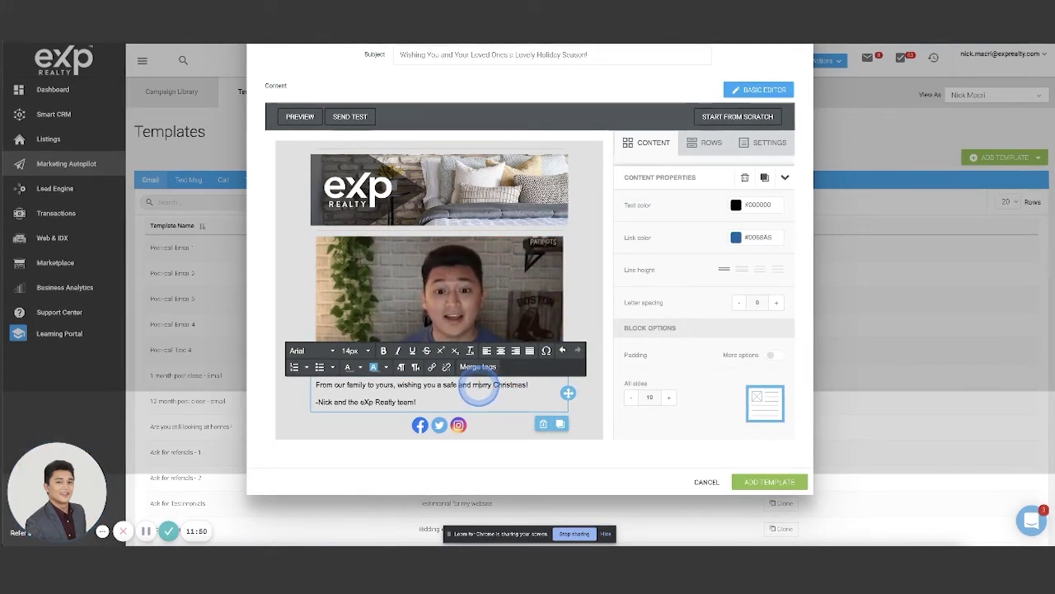
pyautogui.write('M')
pyautogui.click(486, 324)
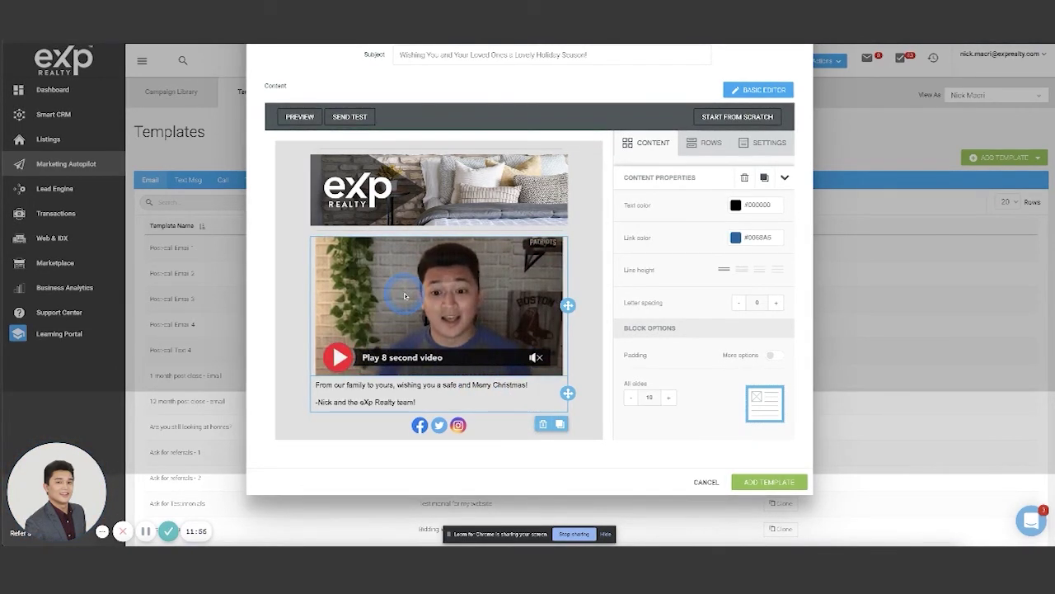
pyautogui.click(652, 142)
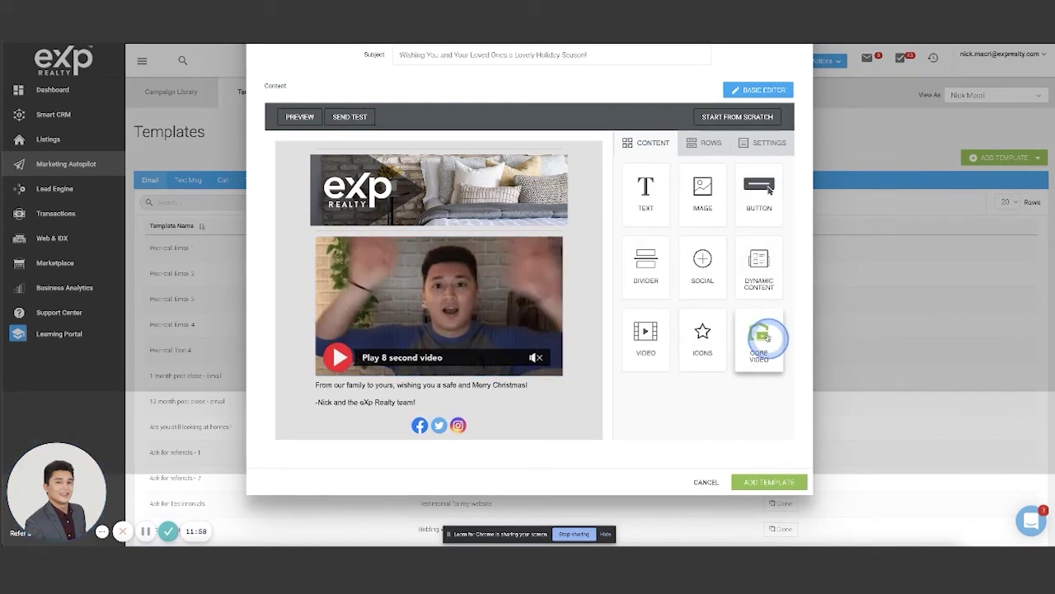
pyautogui.click(646, 416)
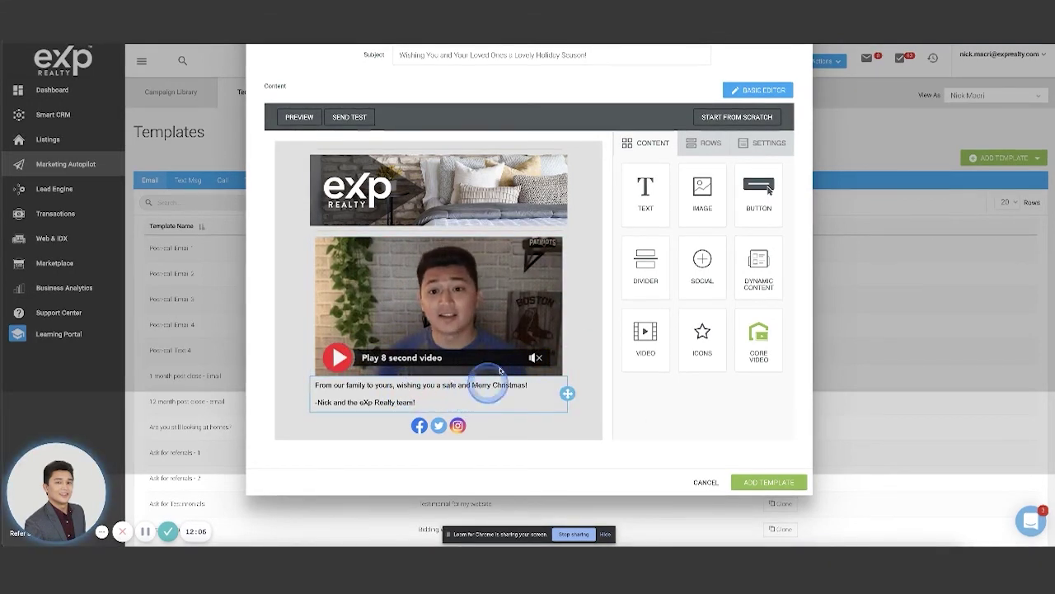
# Step: Review the finished email, then close the editor with 'Yes, close!' without saving
pyautogui.scroll(2, 503, 381)
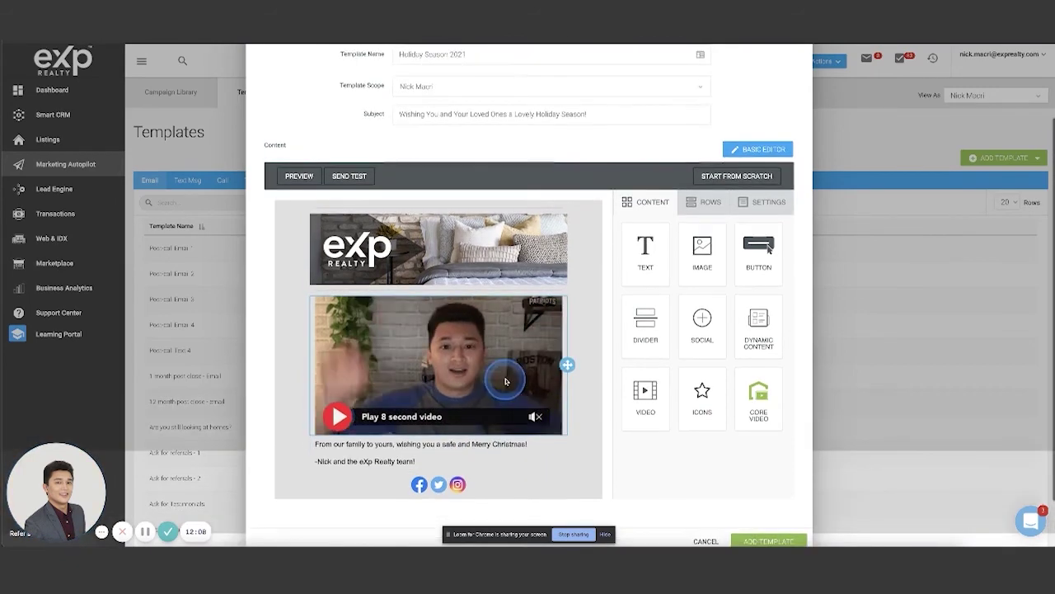
pyautogui.scroll(-1, 501, 371)
pyautogui.scroll(1, 544, 346)
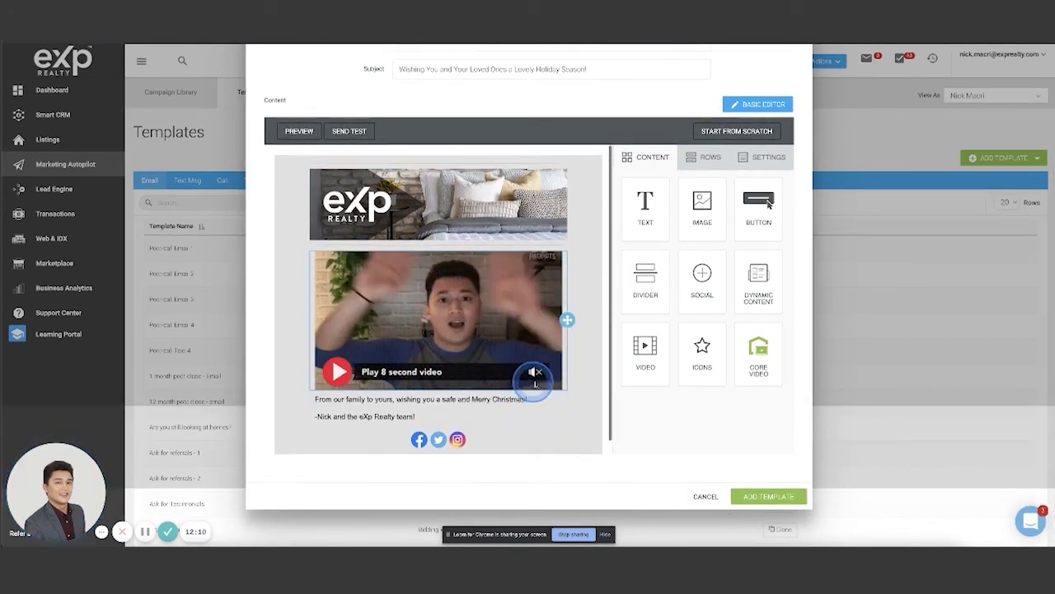
pyautogui.scroll(-1, 687, 405)
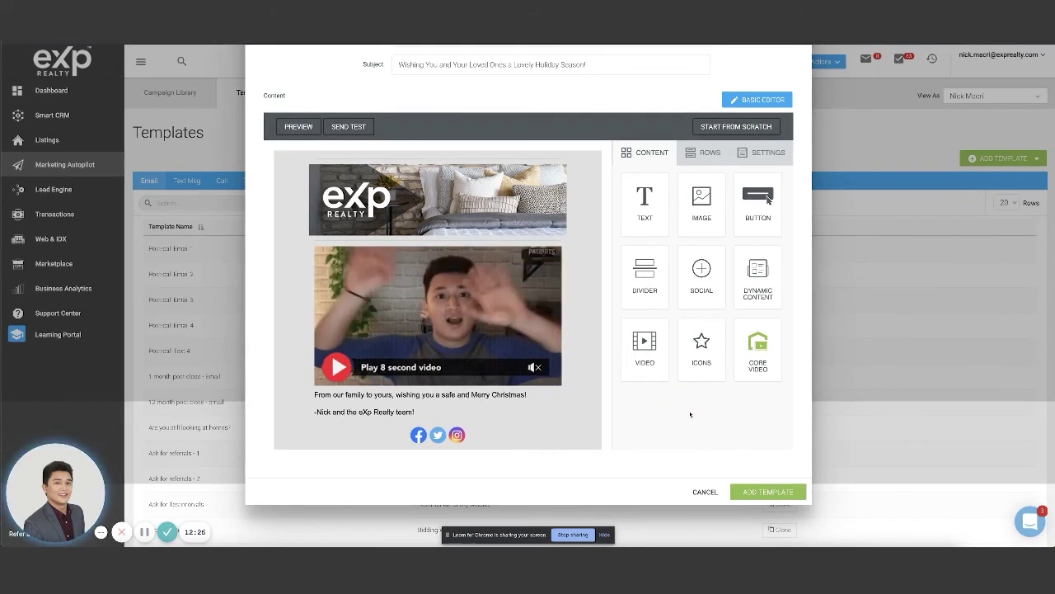
pyautogui.click(425, 169)
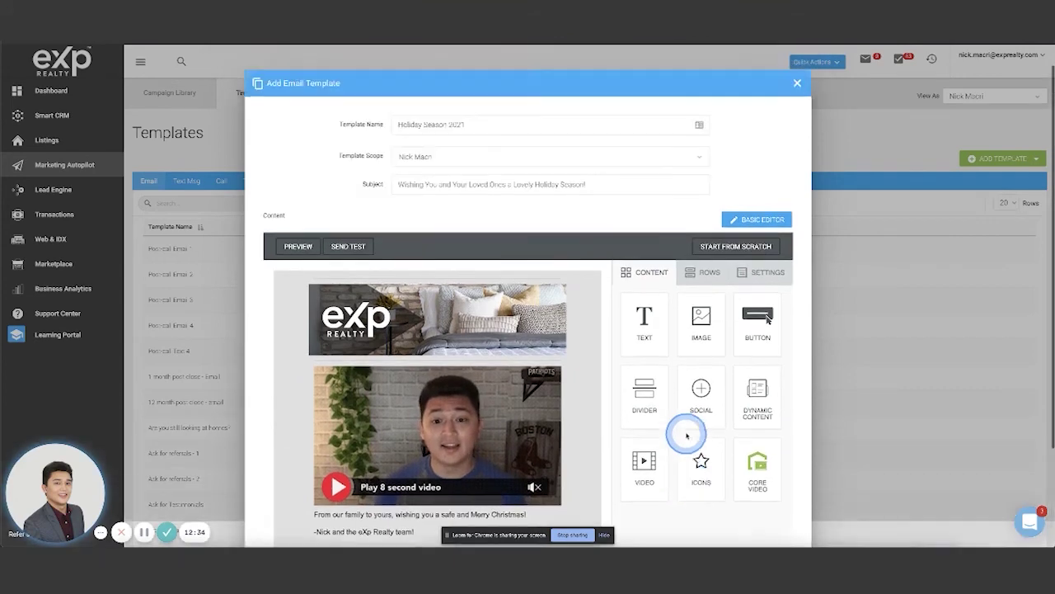
pyautogui.scroll(3, 686, 432)
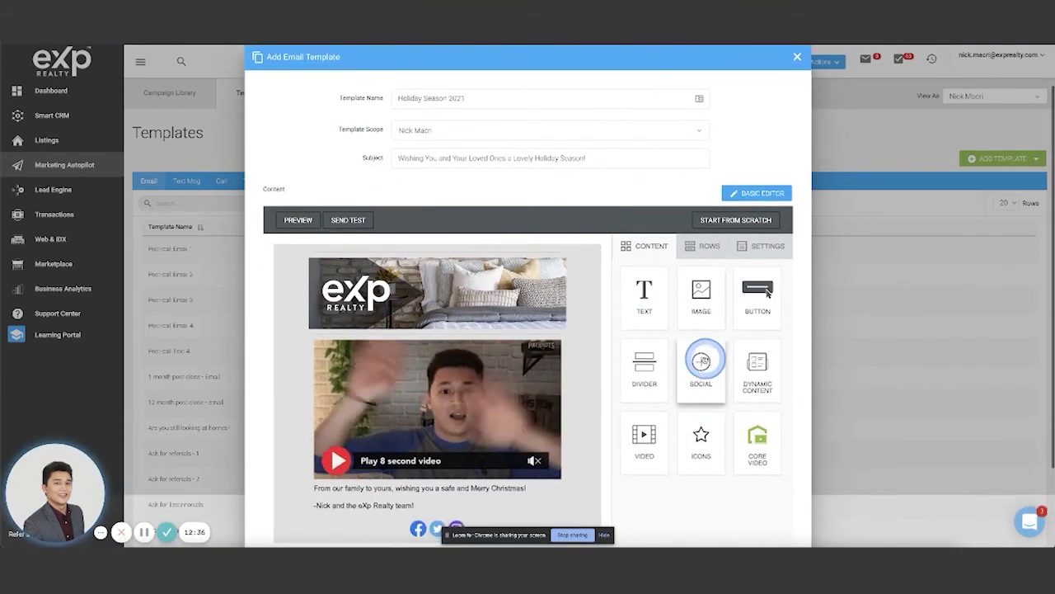
pyautogui.scroll(-2, 701, 358)
pyautogui.scroll(2, 701, 354)
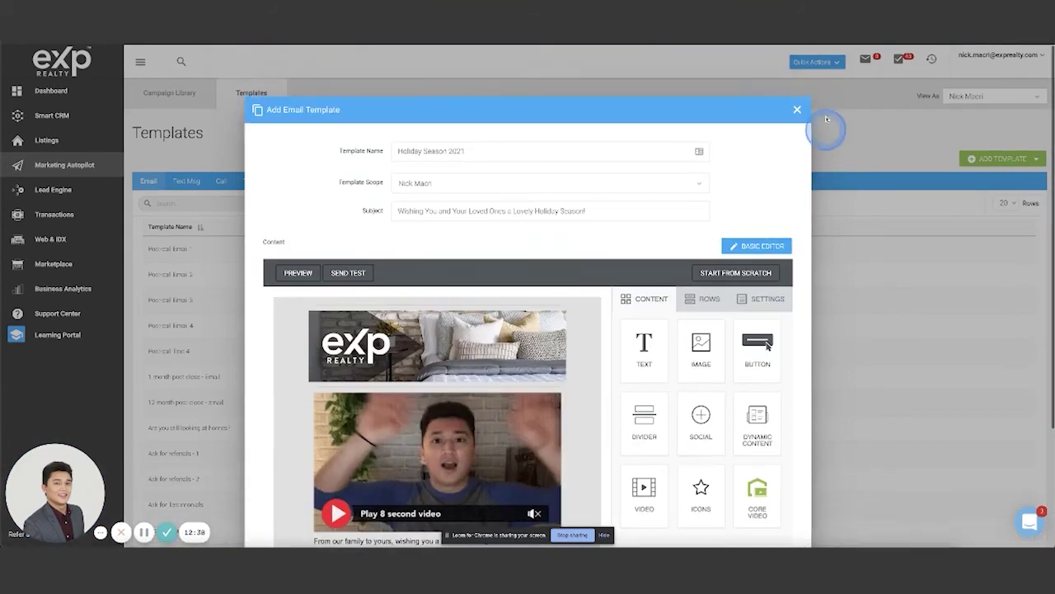
pyautogui.click(797, 110)
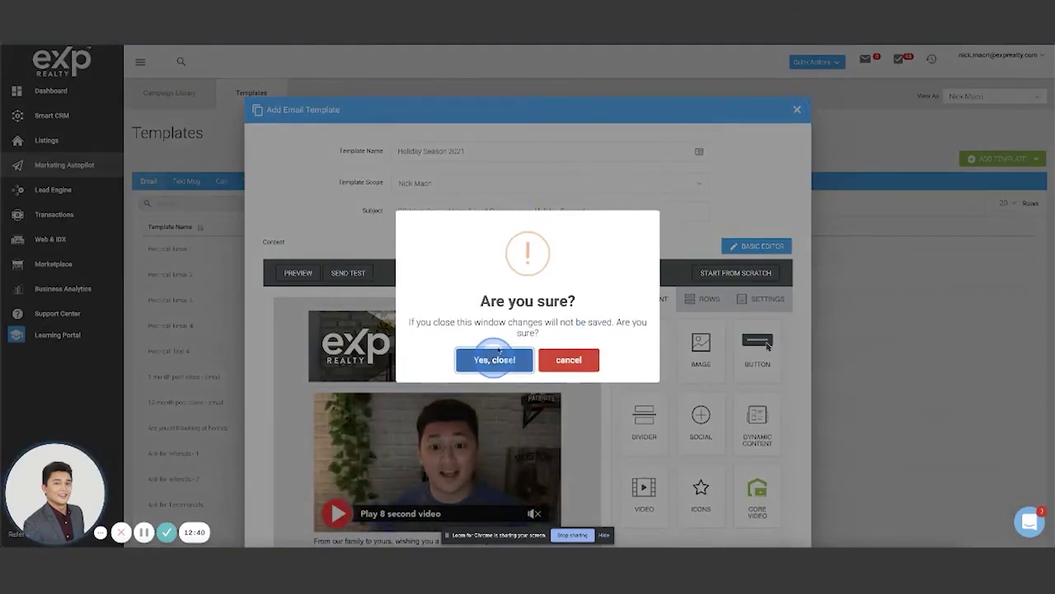
pyautogui.click(494, 357)
# Step: Return to the Marketing Autopilot page and highlight the Scheduled Mass Emails card title
pyautogui.click(61, 165)
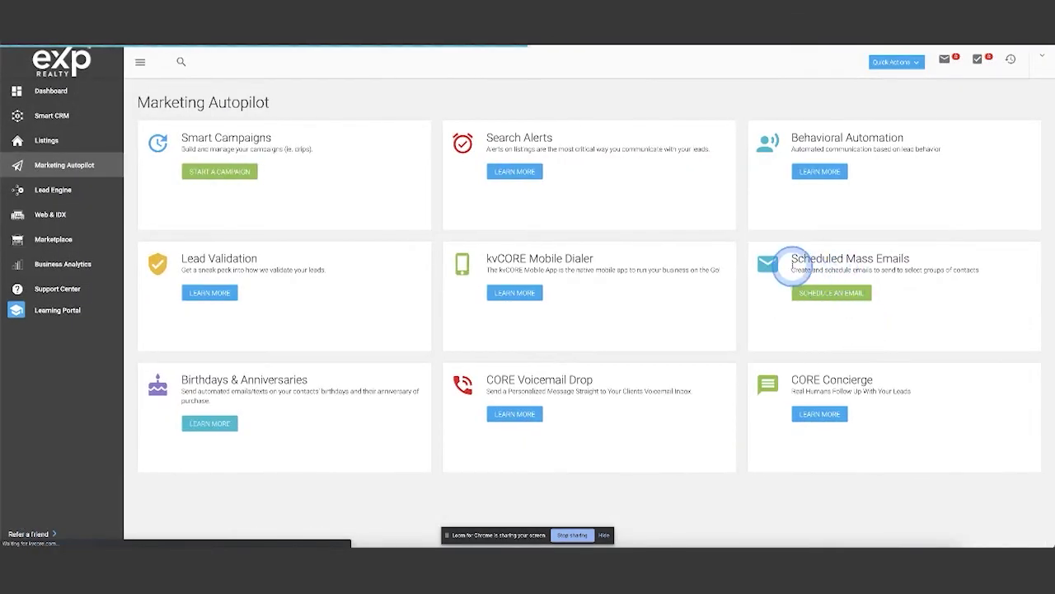
pyautogui.moveTo(793, 264); pyautogui.dragTo(938, 262)
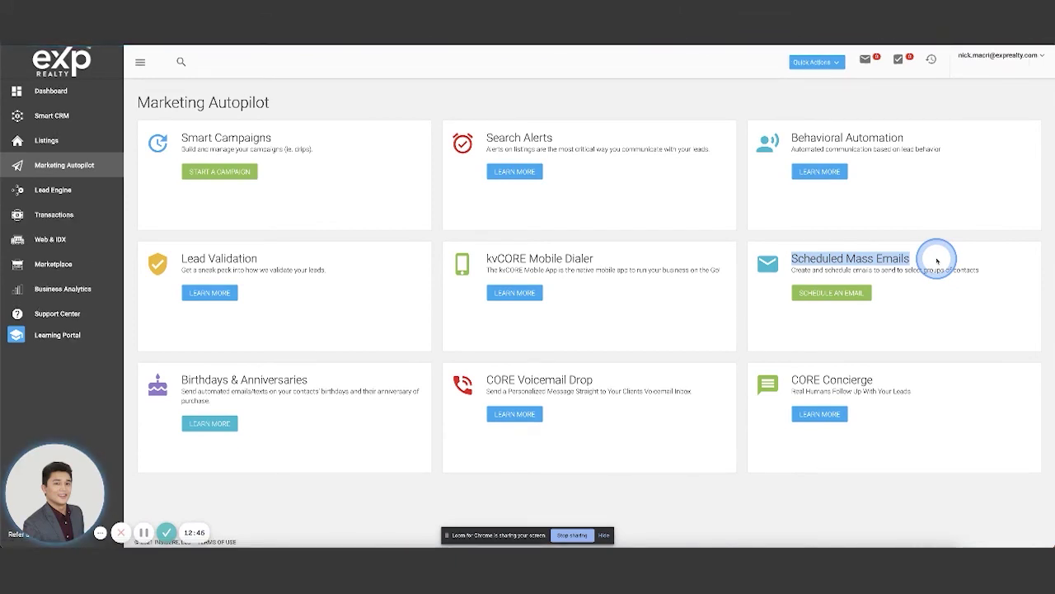
pyautogui.click(936, 259)
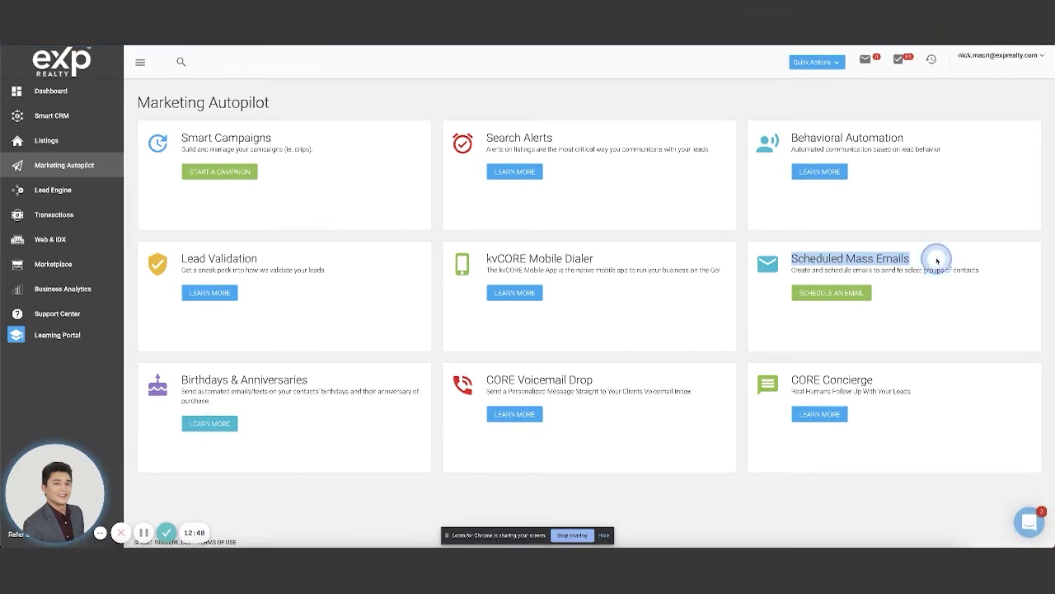
pyautogui.click(781, 241)
# Step: Point out the Scheduled Mass Emails card's Schedule an Email button
pyautogui.click(864, 301)
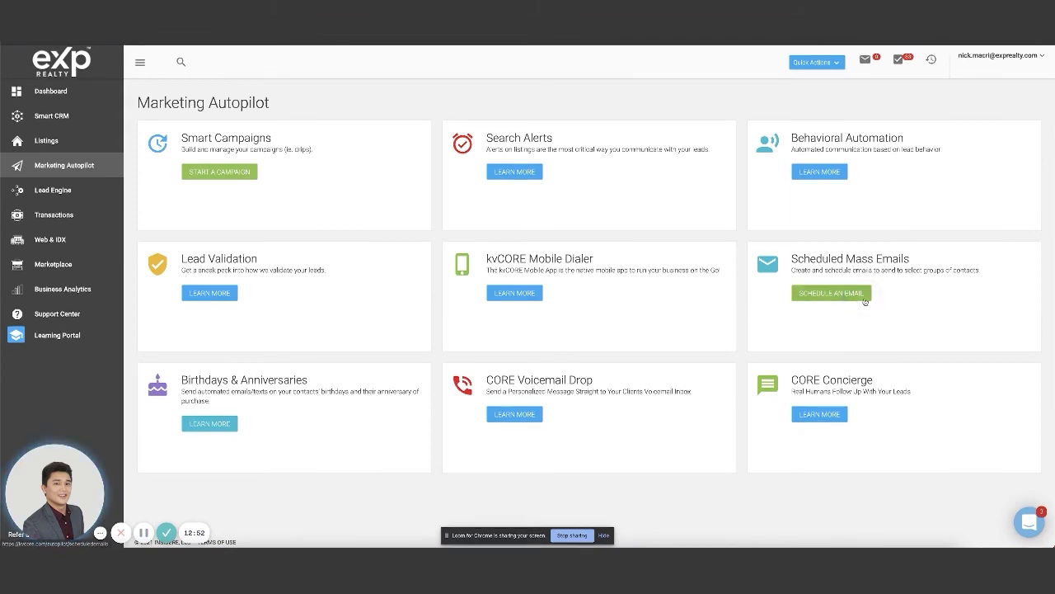
pyautogui.click(865, 301)
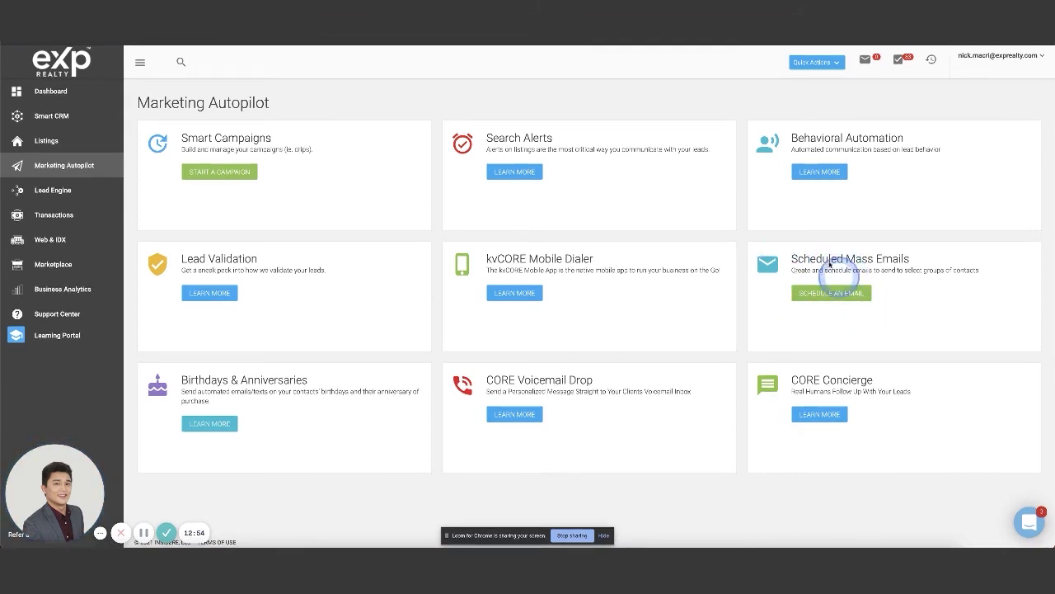
pyautogui.moveTo(793, 258); pyautogui.dragTo(926, 261)
pyautogui.click(921, 245)
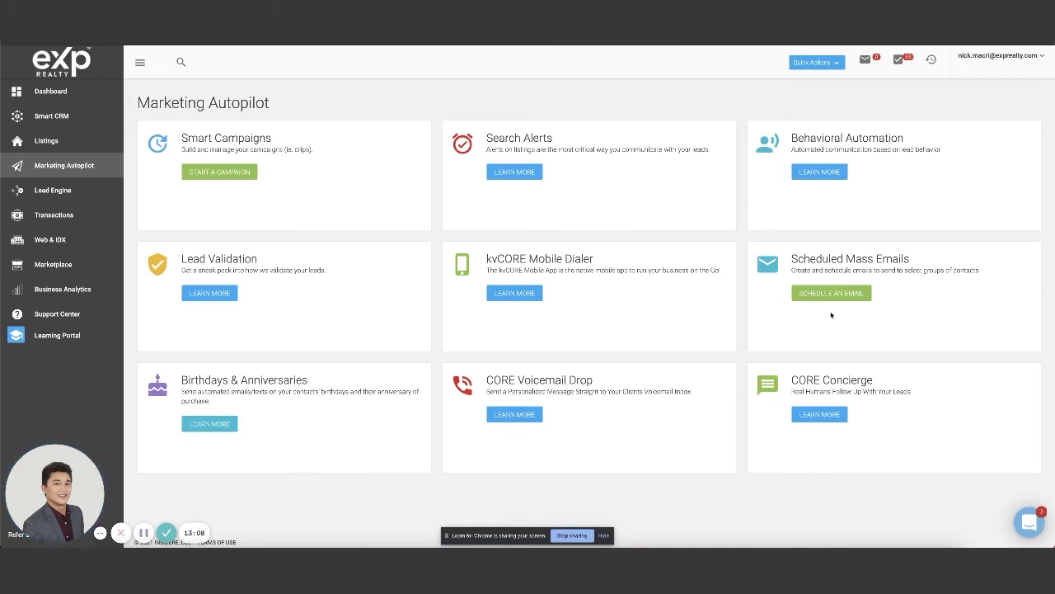
pyautogui.click(818, 329)
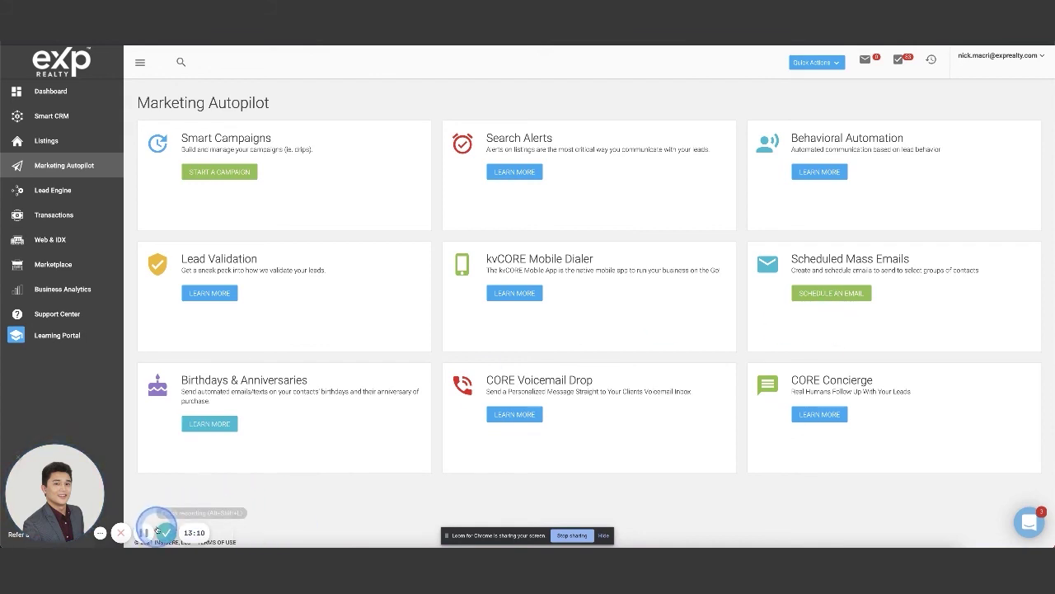